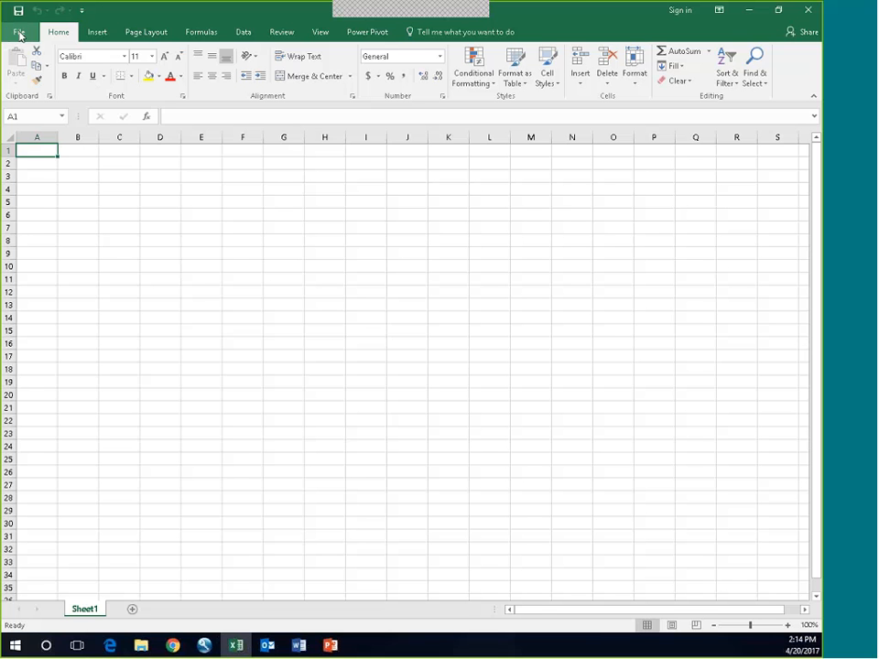
# Step: Open the recent workbook data for Outcomes 3 and show its billing data sheet
pyautogui.click(18, 35)
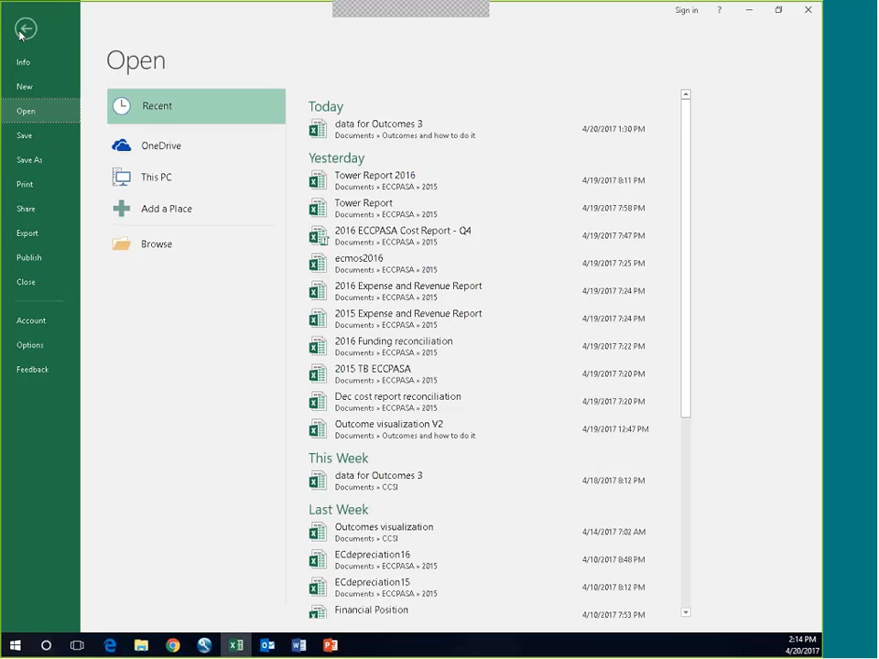
pyautogui.click(347, 141)
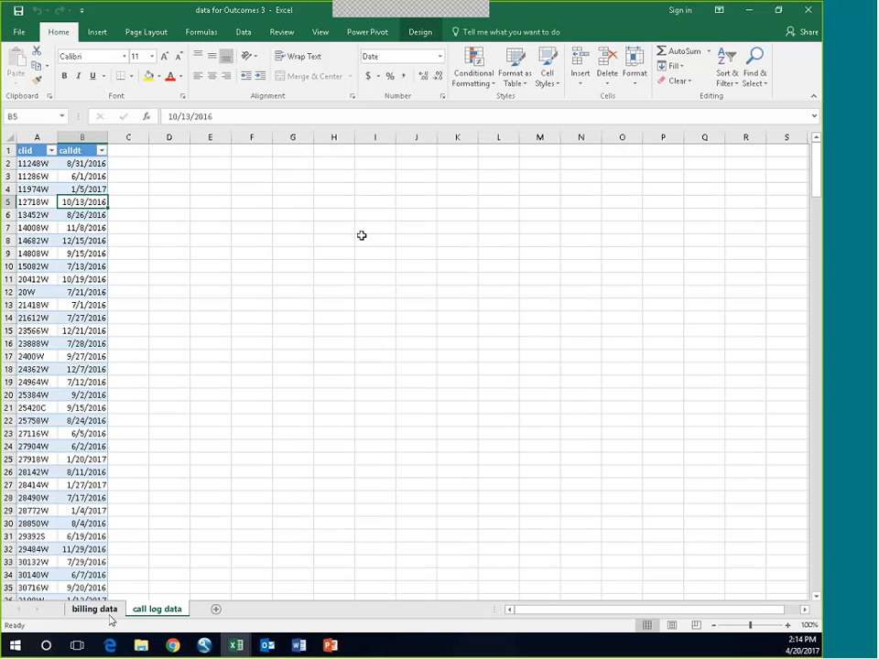
pyautogui.click(109, 614)
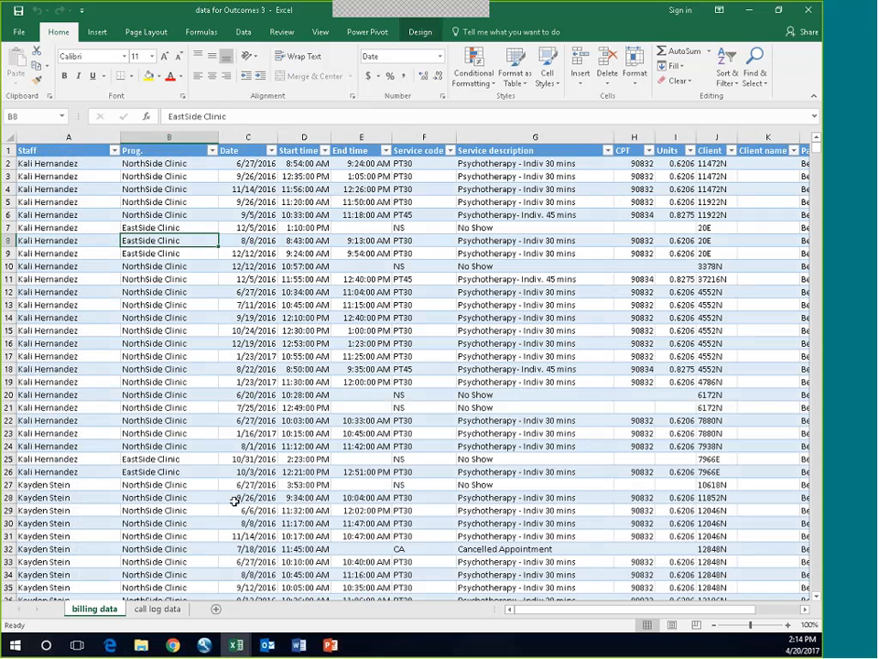
pyautogui.moveTo(647, 610); pyautogui.dragTo(568, 615)
# Step: Filter the billing data's Service description column to show only Initial assessment DX & TxPlan
pyautogui.click(476, 215)
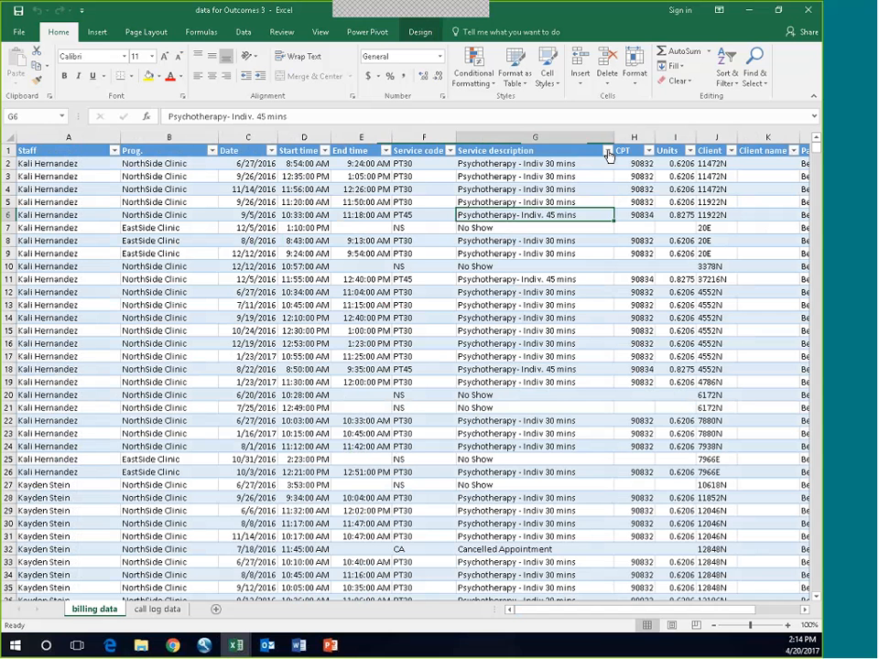
pyautogui.click(607, 152)
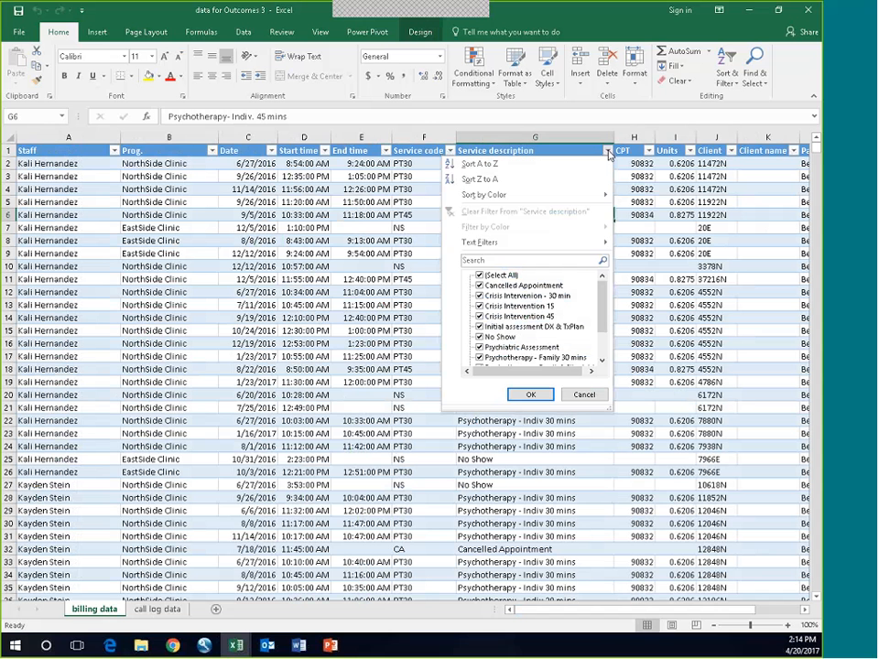
pyautogui.click(479, 274)
pyautogui.click(480, 336)
pyautogui.click(530, 394)
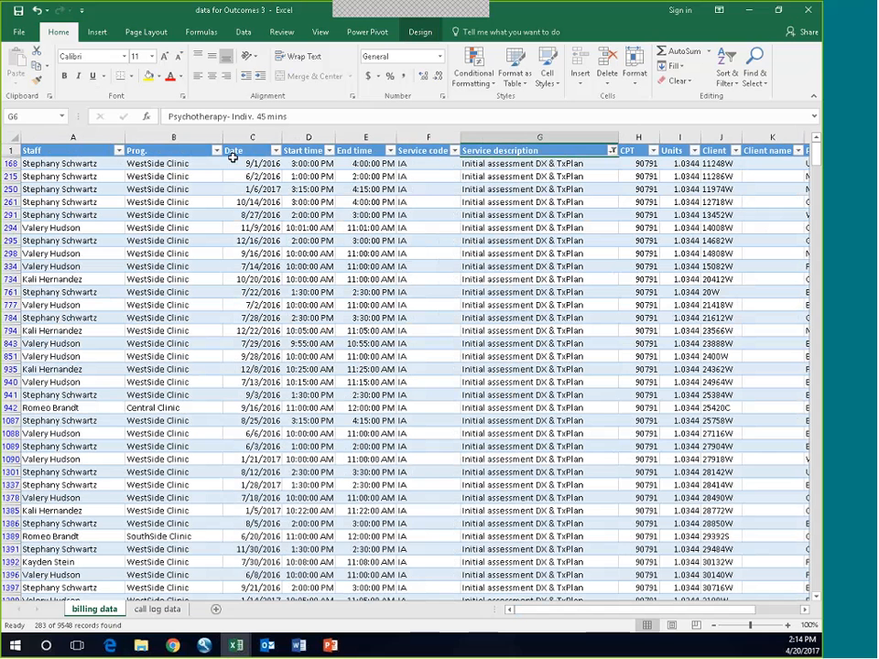
# Step: Compare the first client's initial assessment date and service description in billing data with the call date in call log data
pyautogui.click(259, 163)
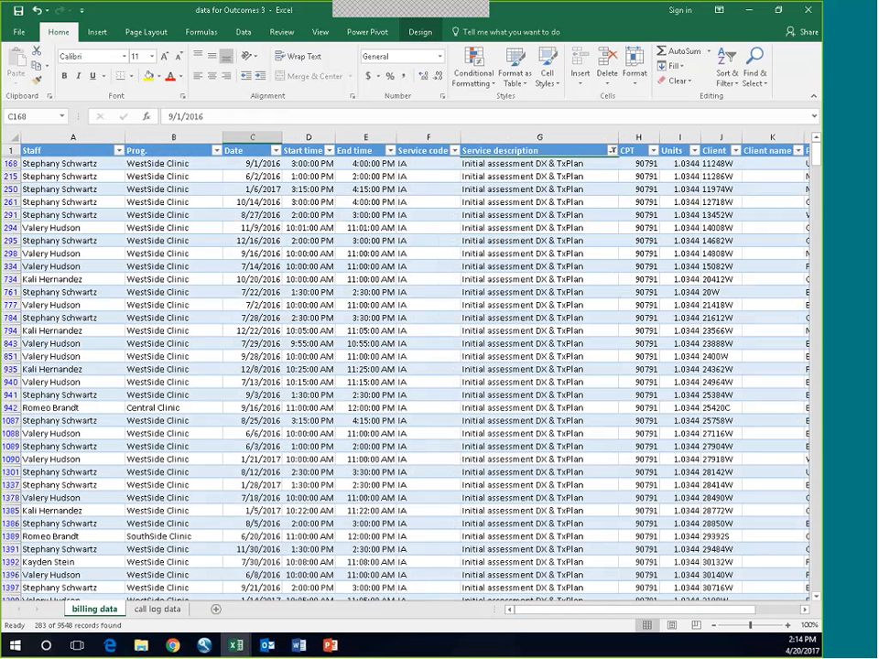
pyautogui.click(514, 164)
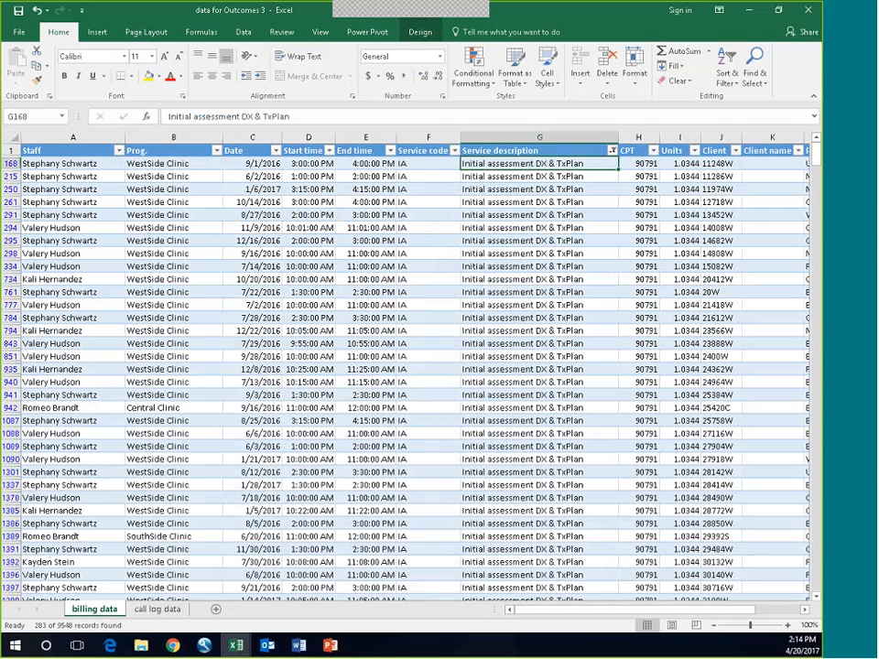
pyautogui.click(262, 168)
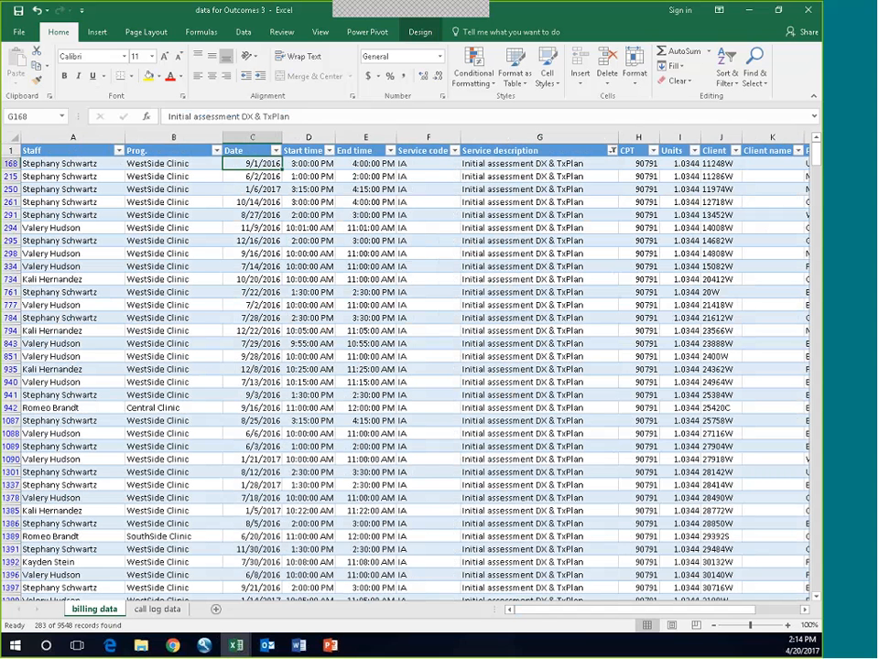
pyautogui.click(148, 613)
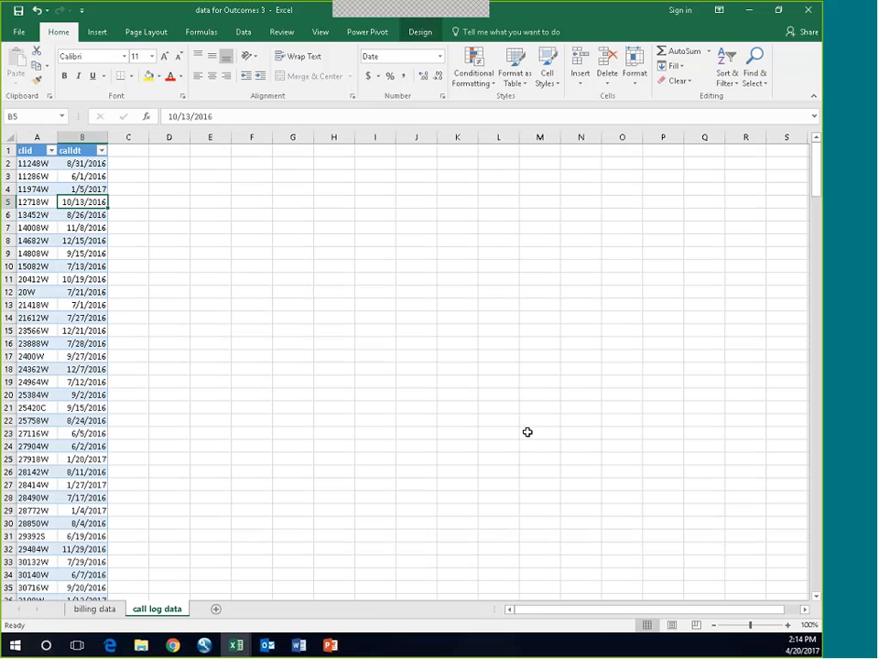
pyautogui.click(37, 163)
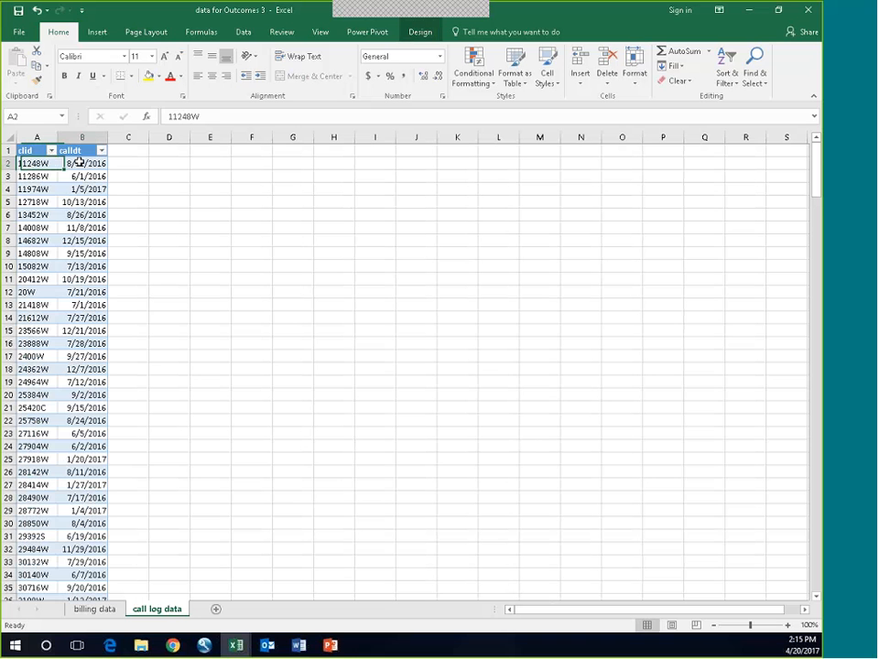
pyautogui.press('Right')
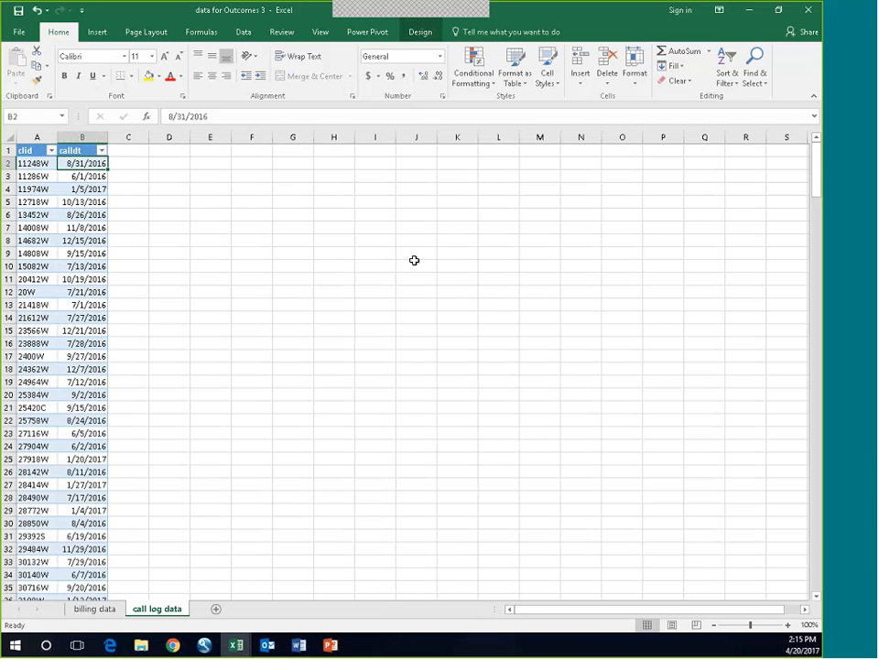
pyautogui.click(94, 609)
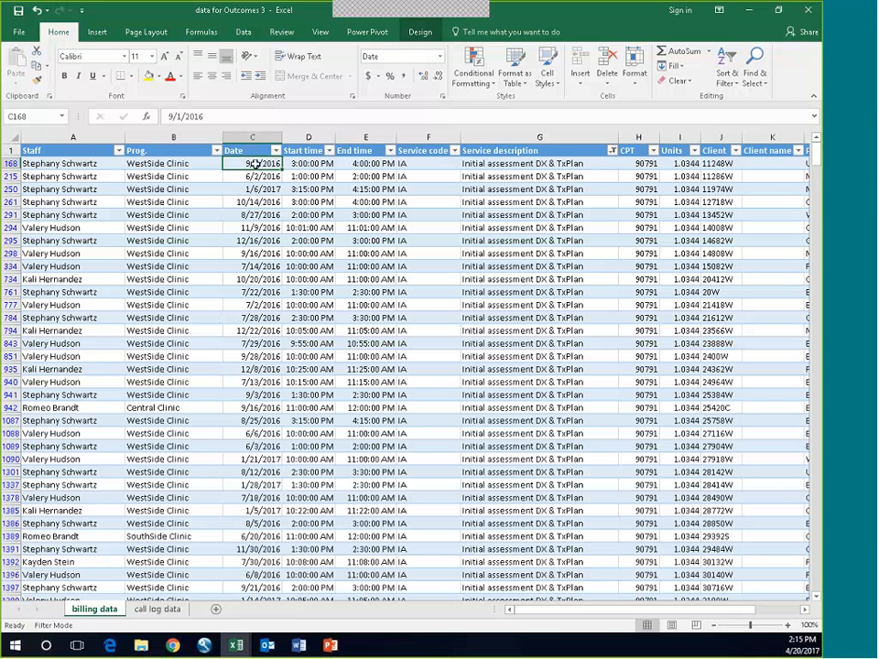
pyautogui.click(539, 164)
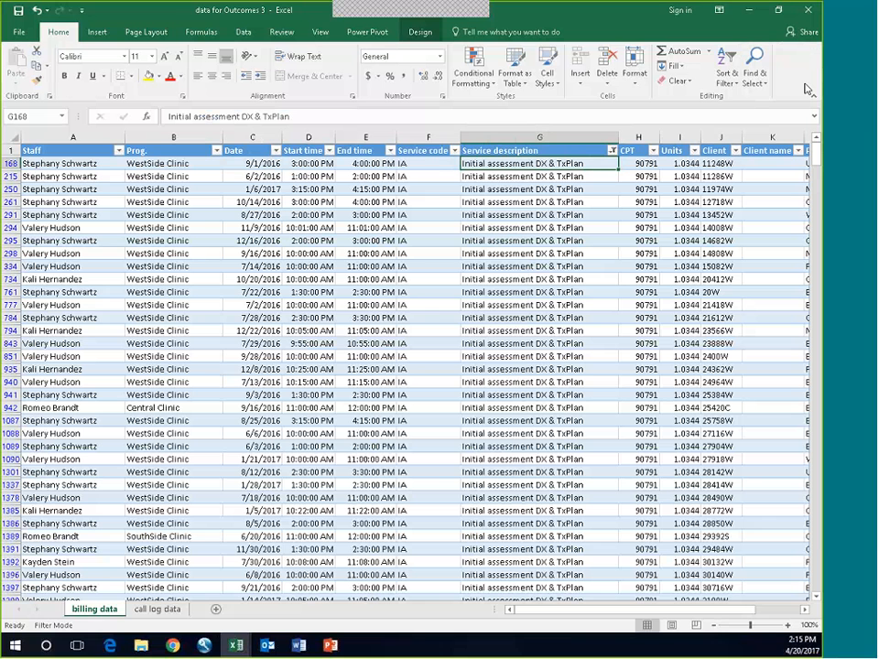
# Step: Close the data for Outcomes 3 workbook without saving its changes
pyautogui.click(808, 10)
pyautogui.click(419, 341)
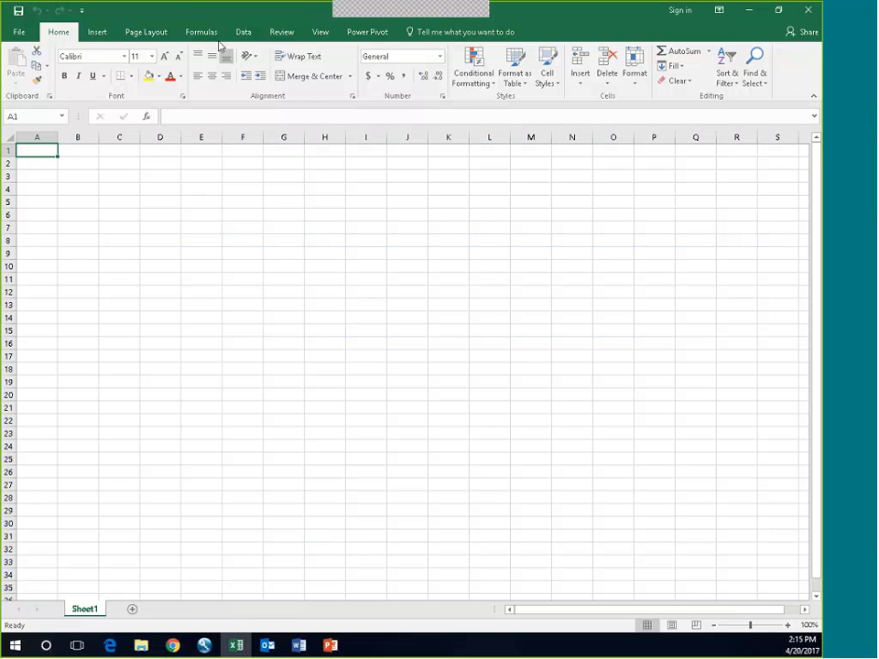
# Step: Examine the source types offered for a new query, including files, databases, Azure, online services and other sources
pyautogui.click(244, 33)
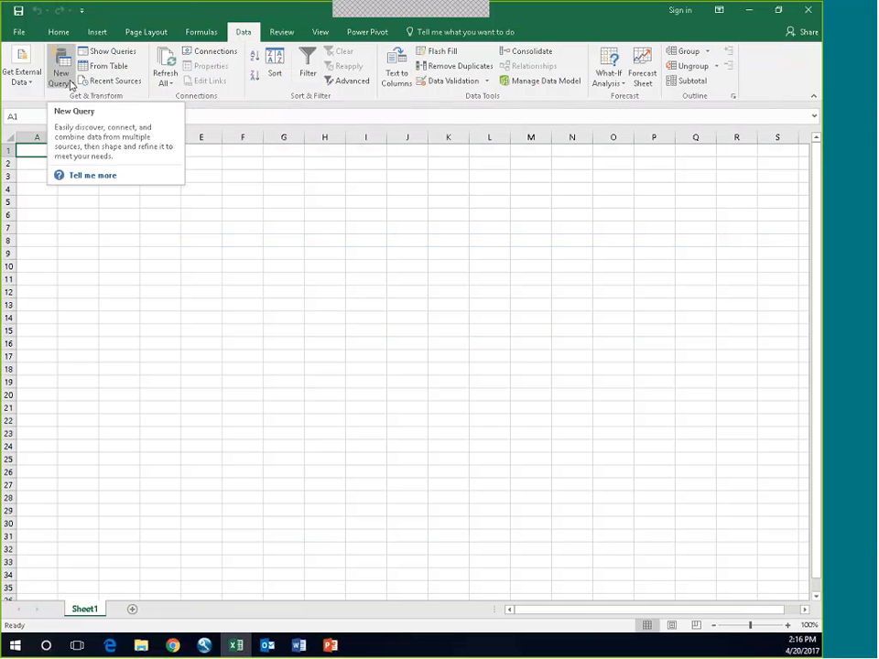
pyautogui.click(71, 86)
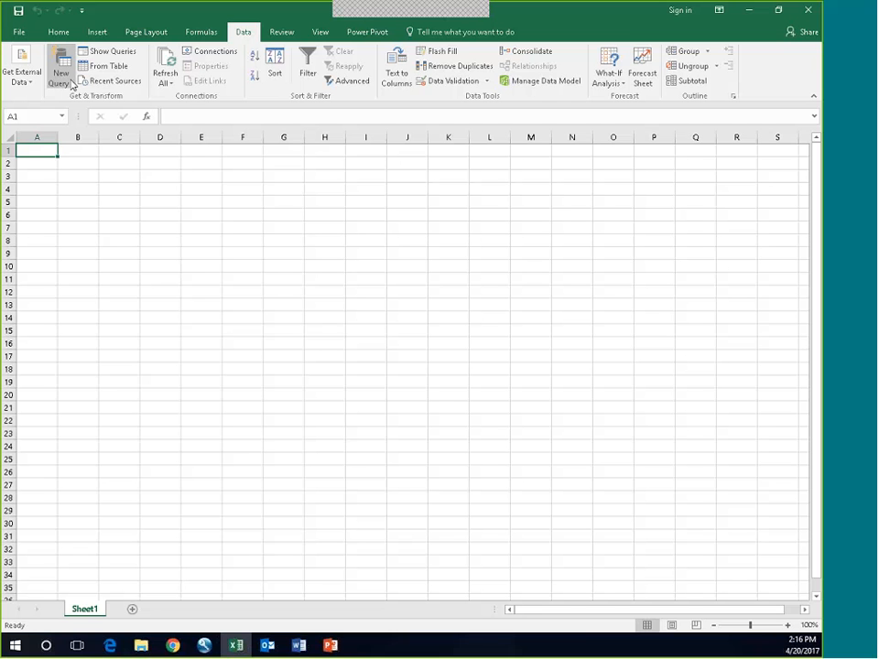
pyautogui.click(73, 85)
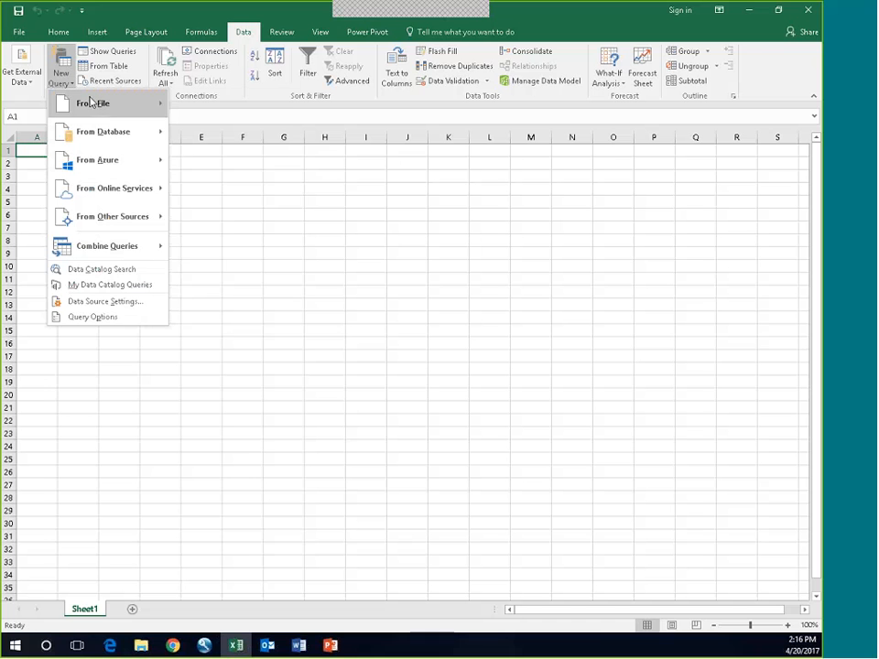
pyautogui.moveTo(61, 104)
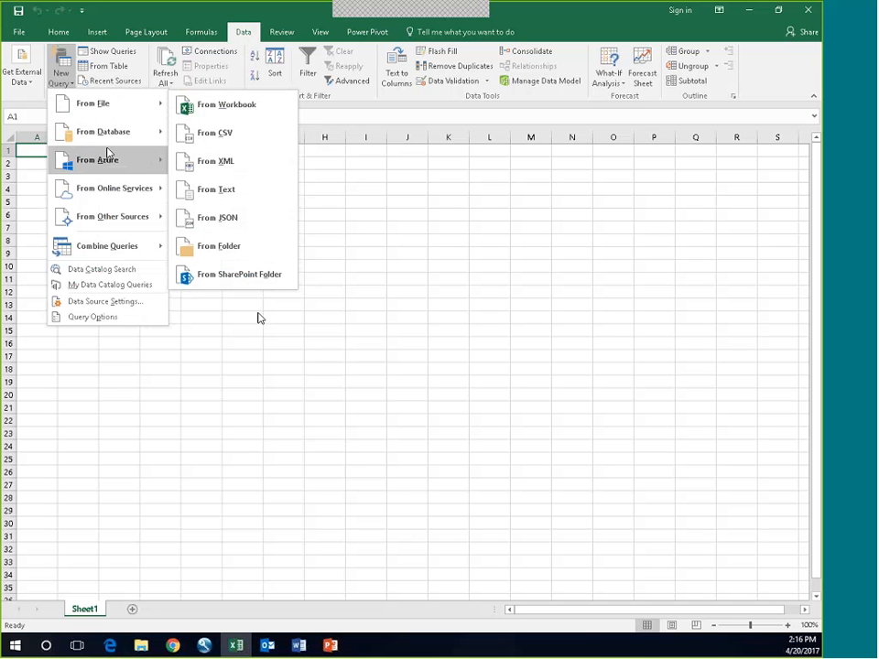
pyautogui.moveTo(126, 134)
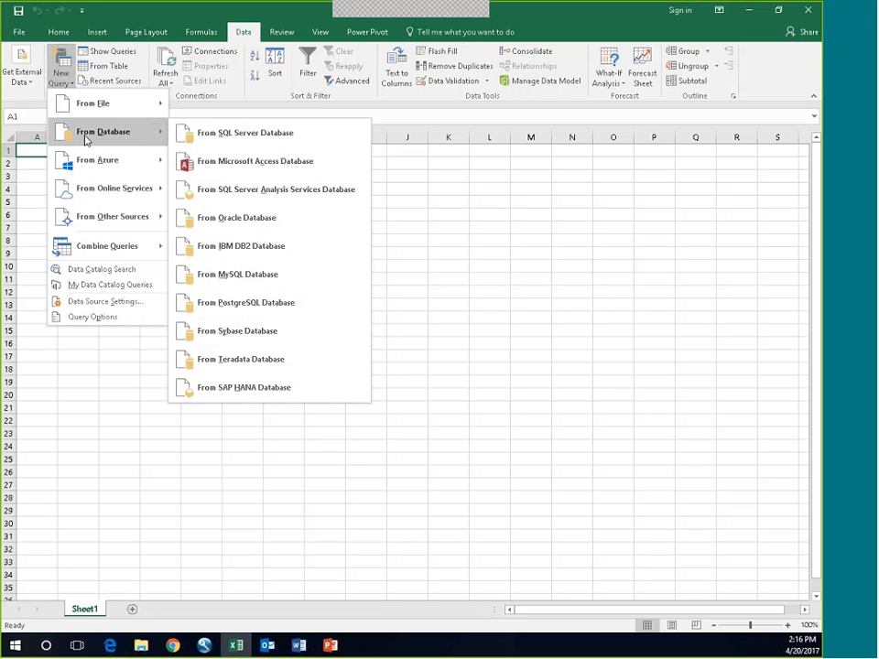
pyautogui.moveTo(82, 163)
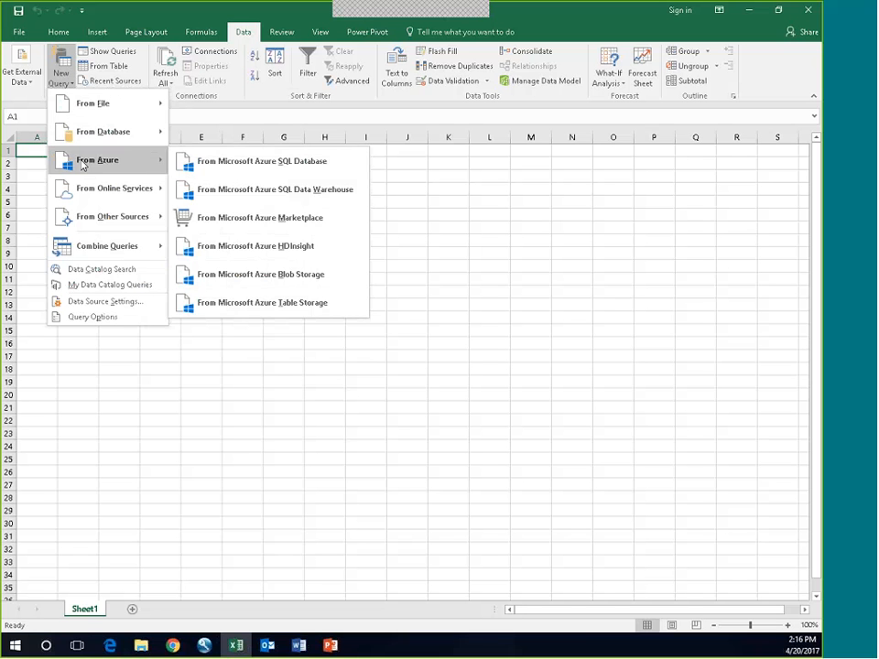
pyautogui.moveTo(80, 195)
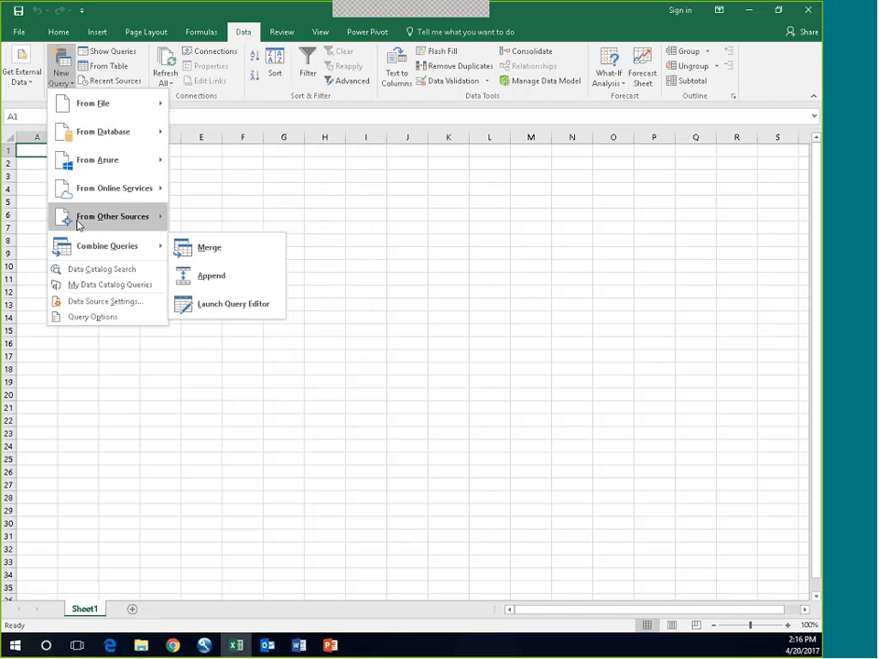
pyautogui.moveTo(79, 224)
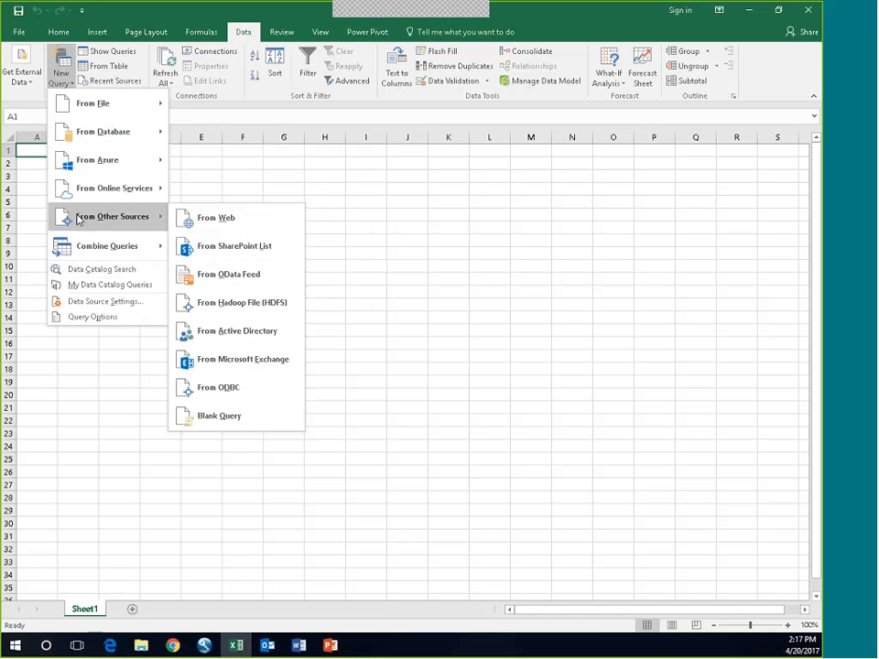
pyautogui.moveTo(100, 103)
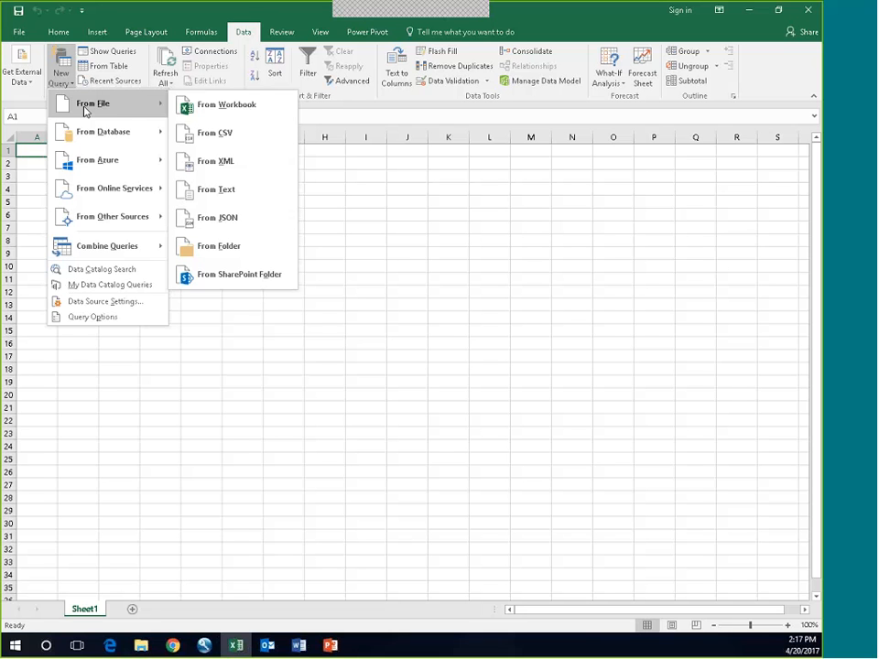
# Step: Create a query on CalllogDatatable from the data for Outcomes 3 workbook, open it for editing, and inspect its code in the Advanced Editor
pyautogui.click(246, 112)
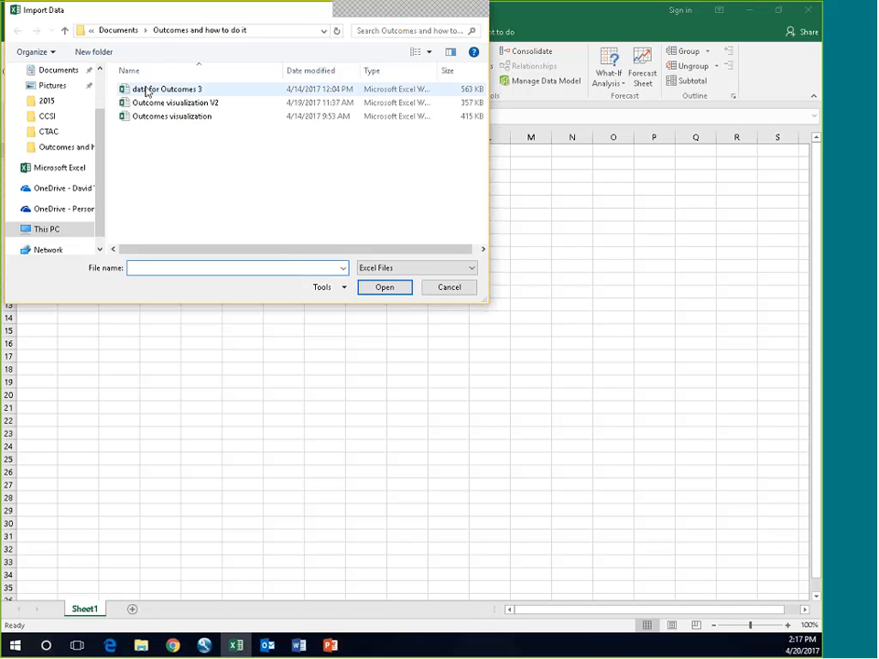
pyautogui.doubleClick(146, 92)
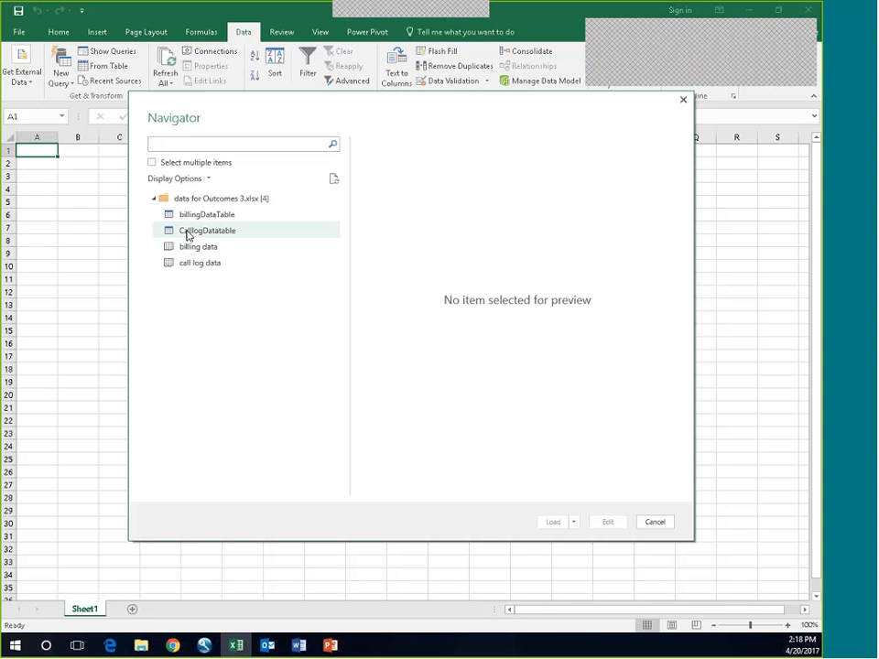
pyautogui.click(188, 234)
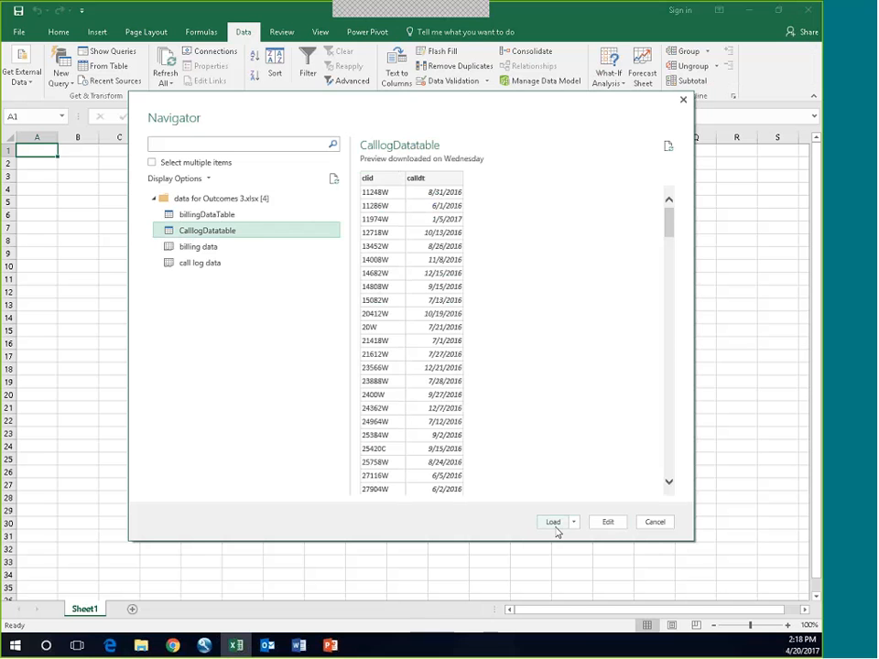
pyautogui.click(609, 523)
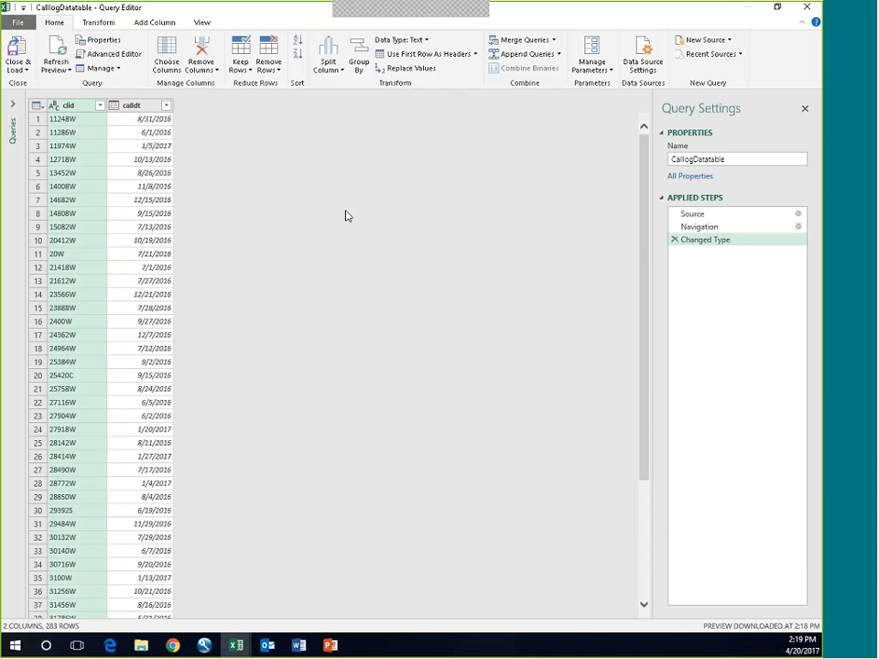
pyautogui.click(103, 55)
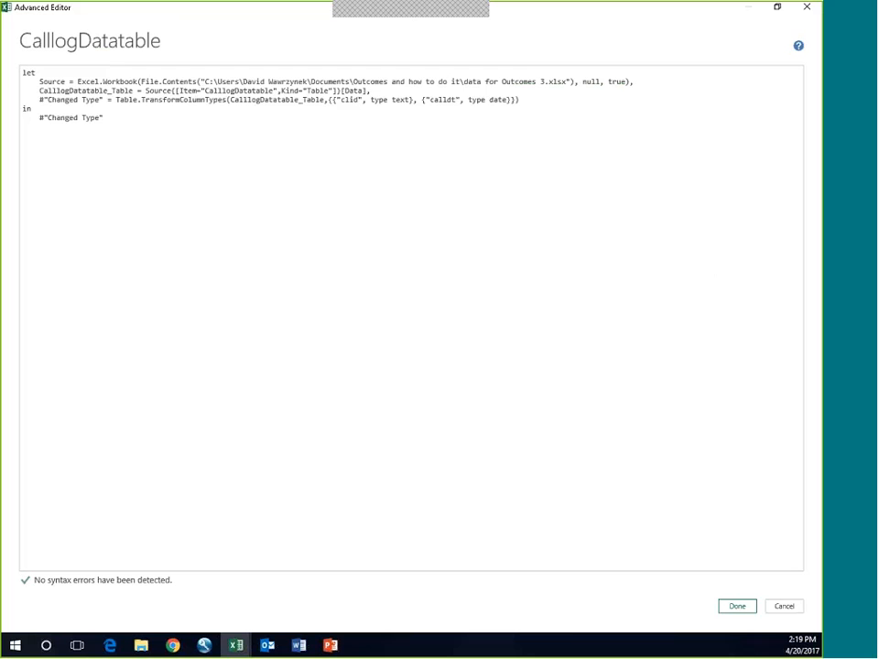
pyautogui.click(807, 7)
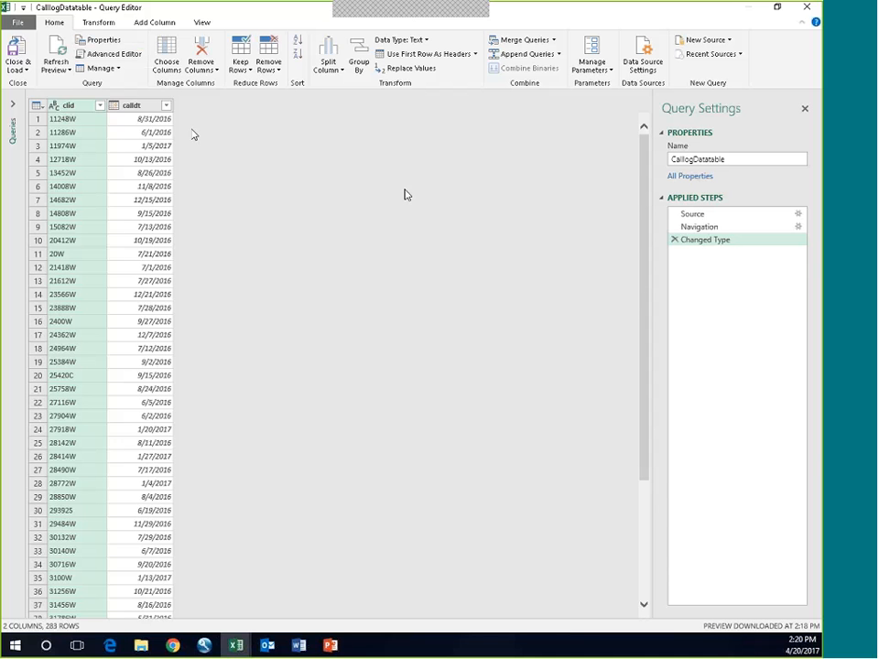
# Step: Load the CalllogDatatable query as Only Create Connection, without adding it to the Data Model, and preview it
pyautogui.click(28, 70)
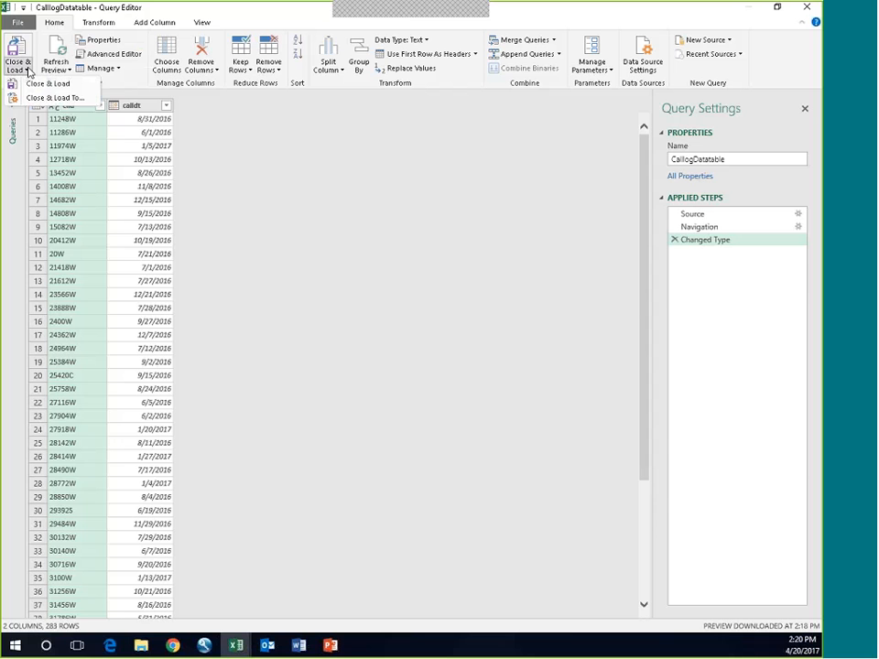
pyautogui.click(47, 98)
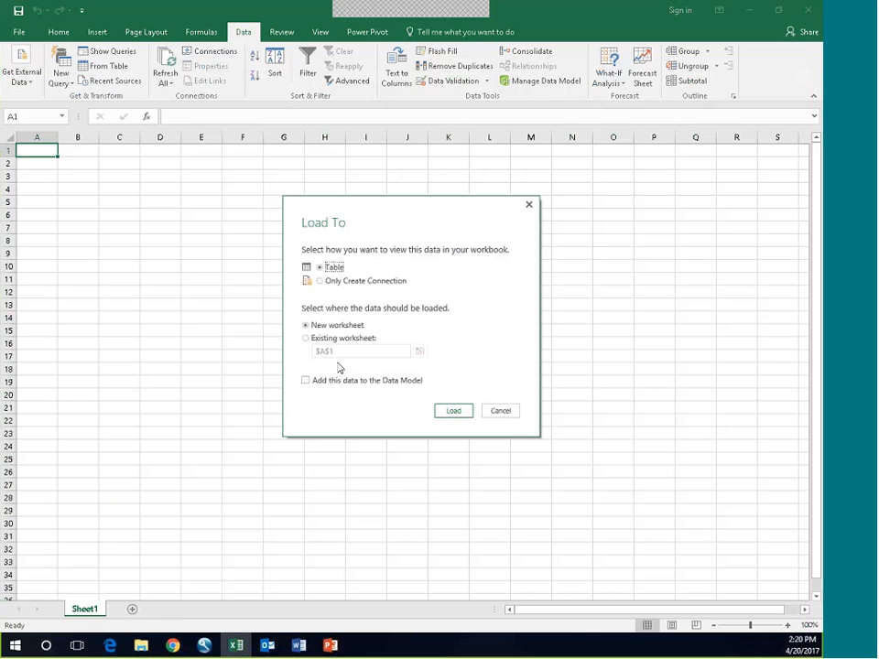
pyautogui.click(320, 280)
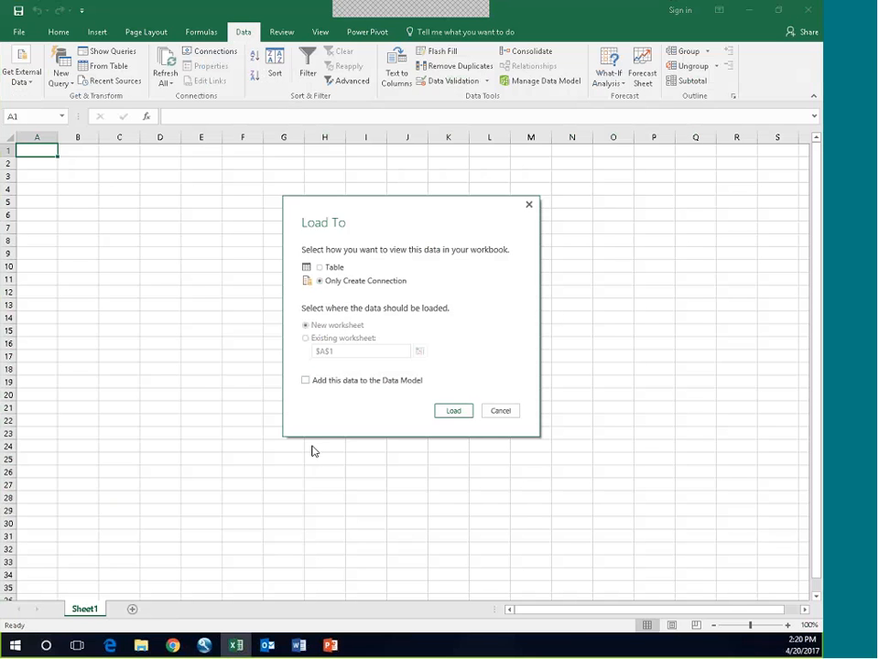
pyautogui.click(454, 411)
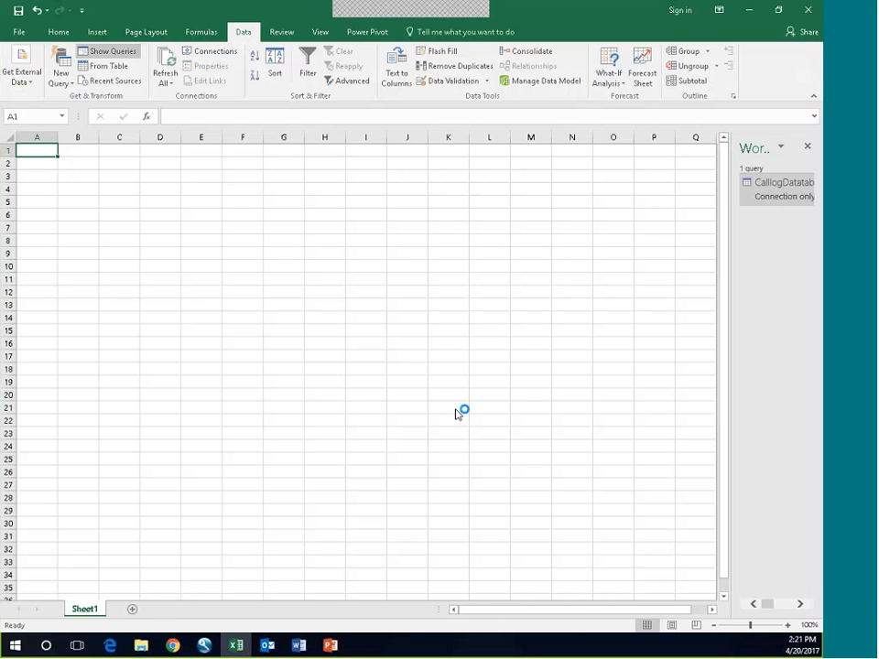
pyautogui.moveTo(771, 197)
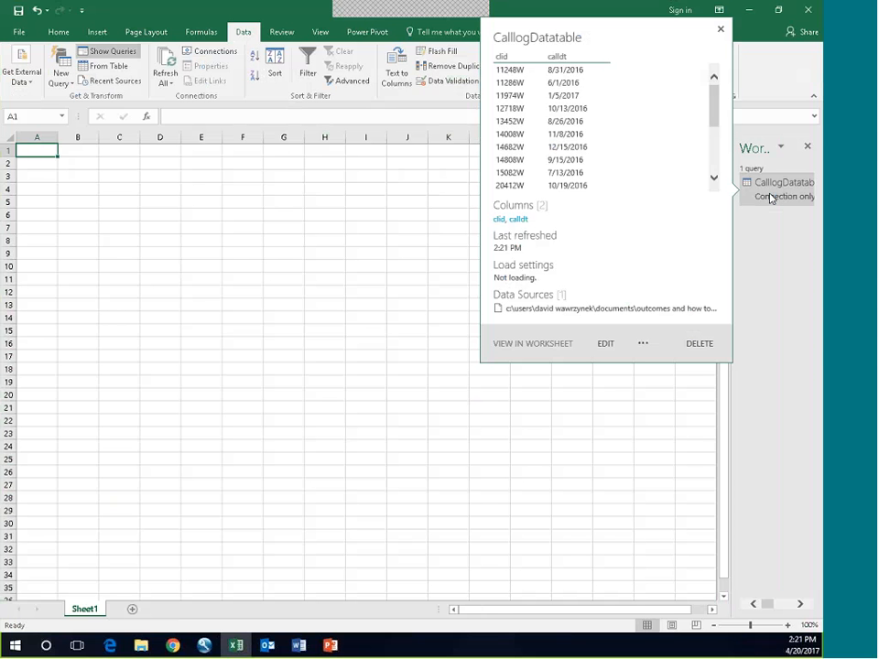
# Step: Create a query on billingDataTable from the data for Outcomes 3 workbook and open it for editing
pyautogui.click(602, 344)
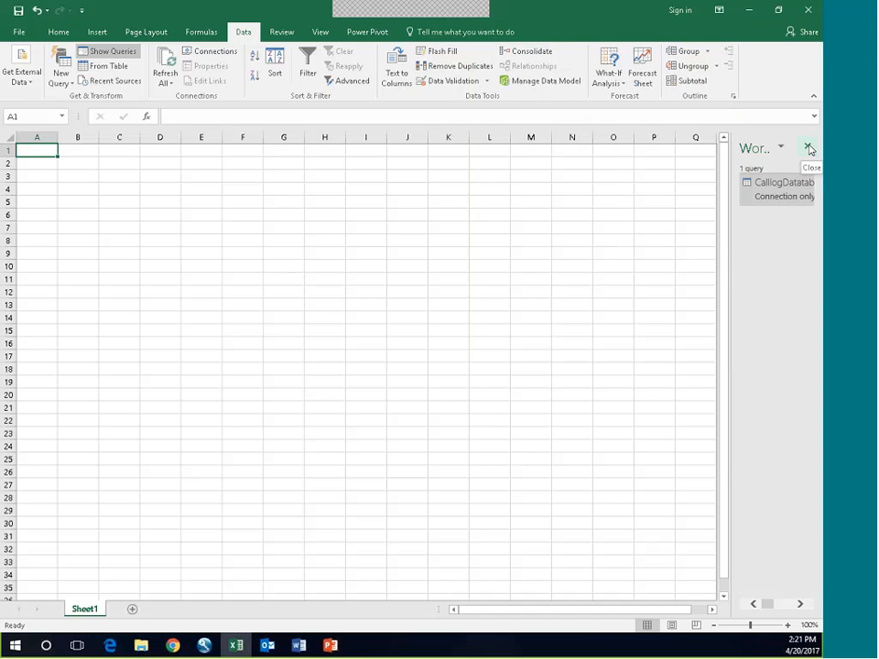
pyautogui.click(71, 85)
pyautogui.moveTo(84, 113)
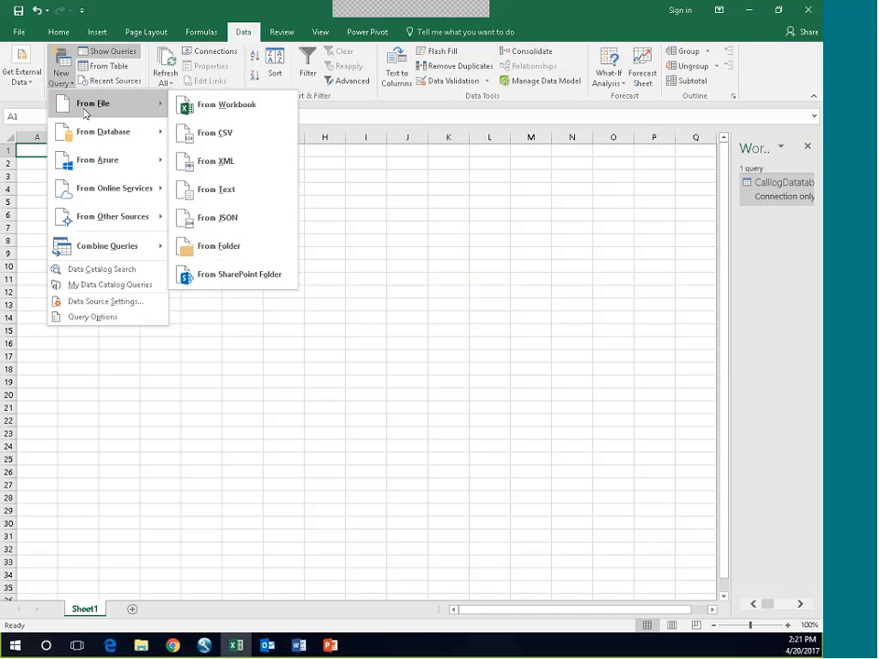
pyautogui.click(243, 108)
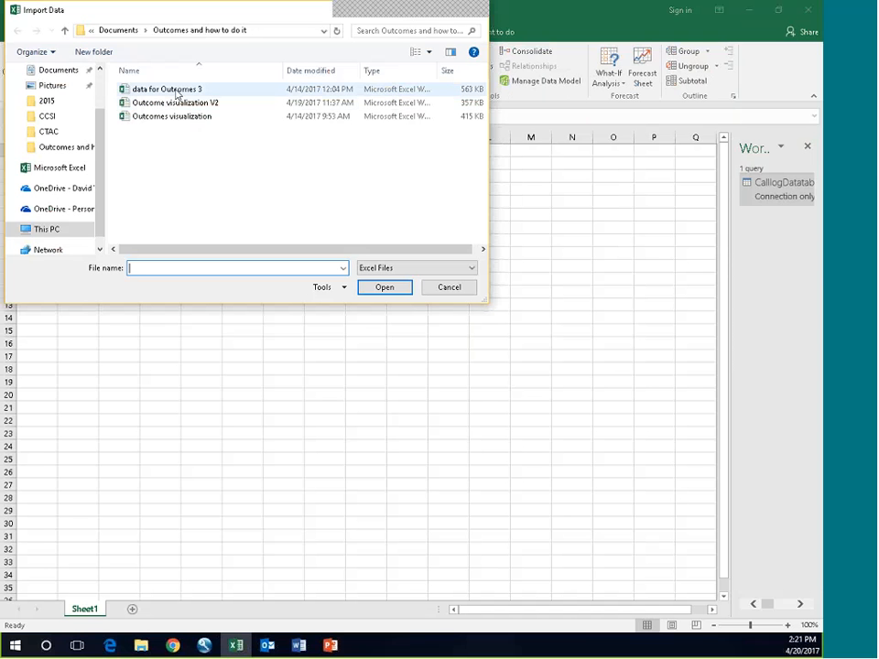
pyautogui.click(177, 94)
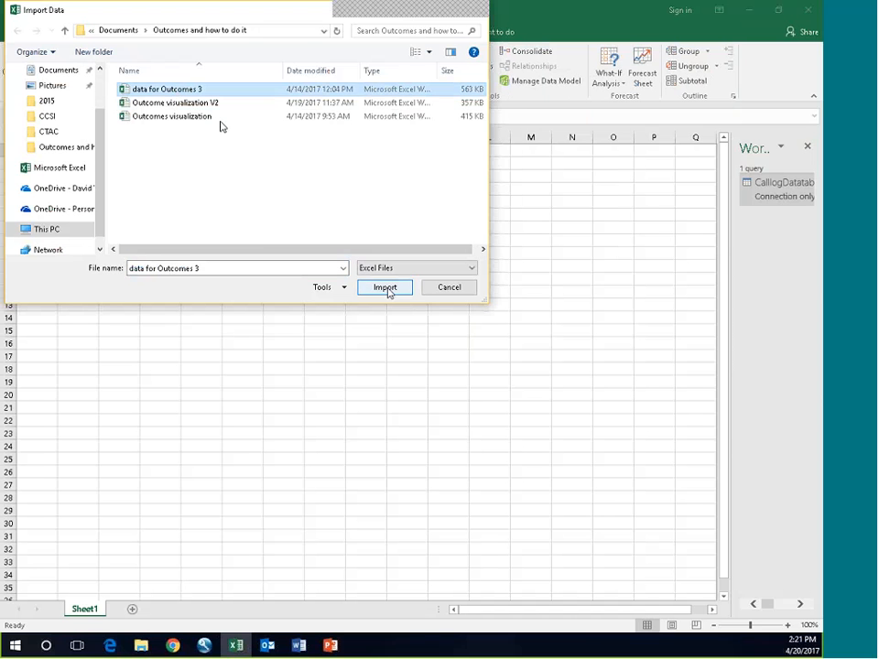
pyautogui.click(401, 289)
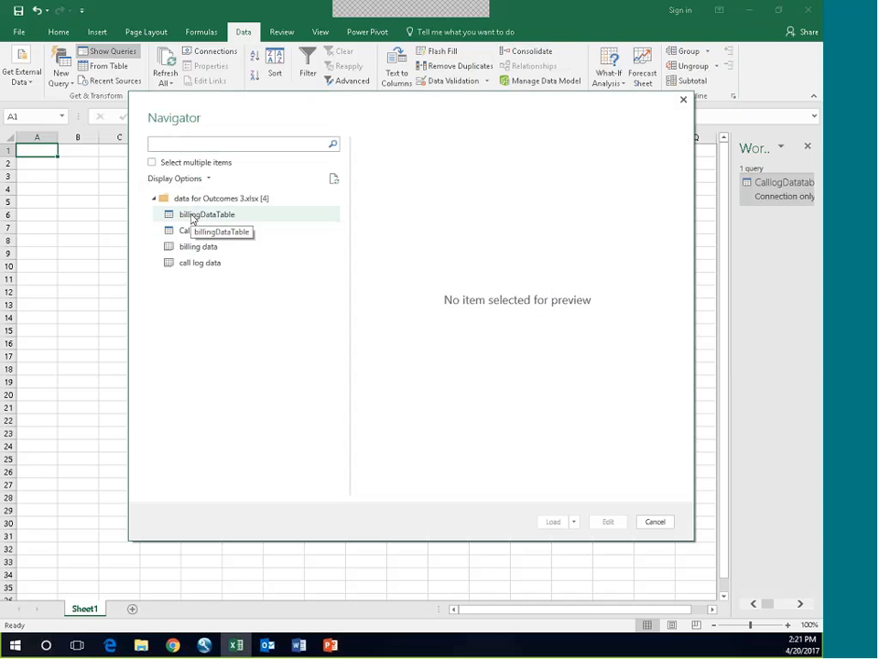
pyautogui.click(192, 215)
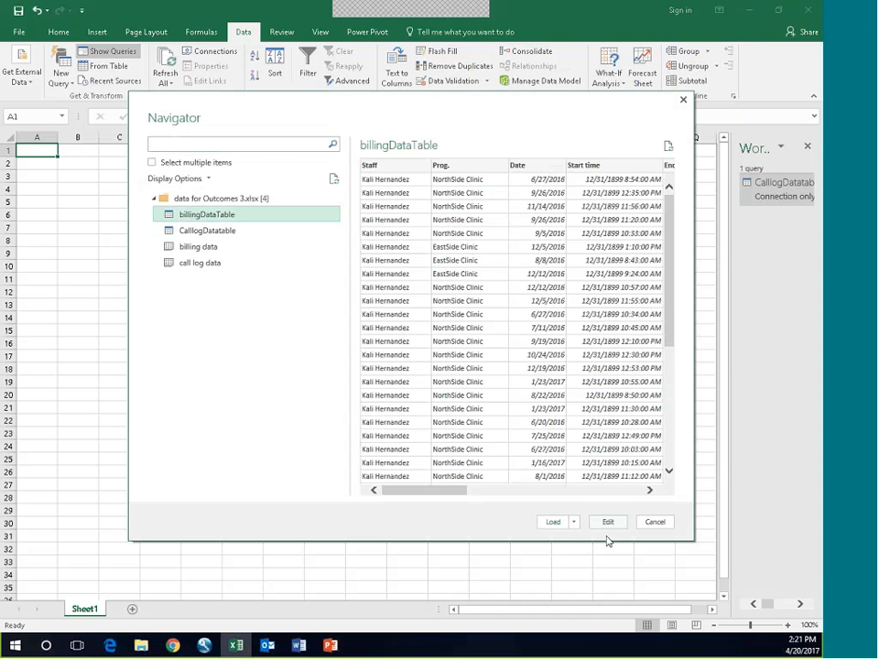
pyautogui.click(615, 522)
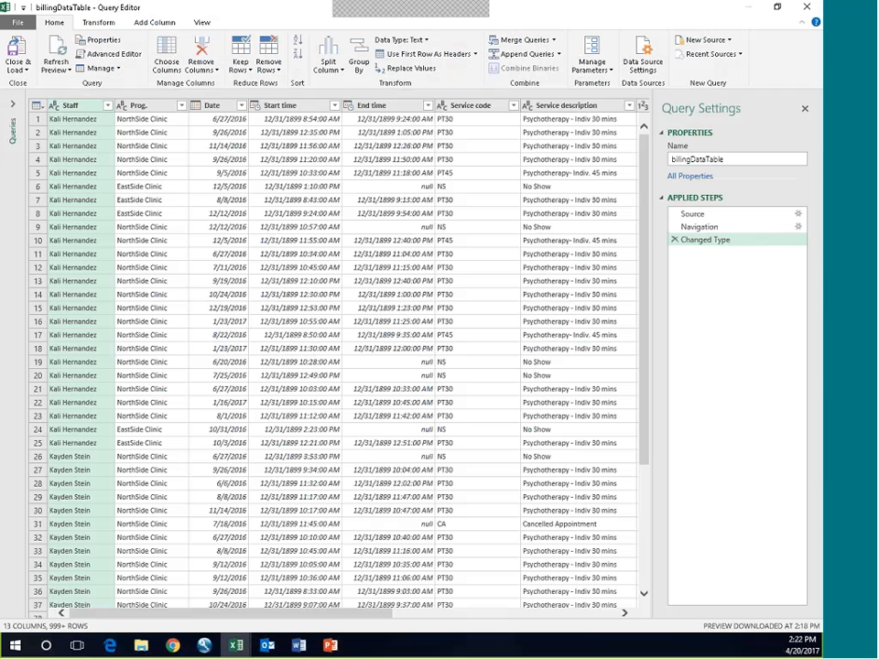
# Step: Change the data type of the Start time and End time columns to Time
pyautogui.click(279, 111)
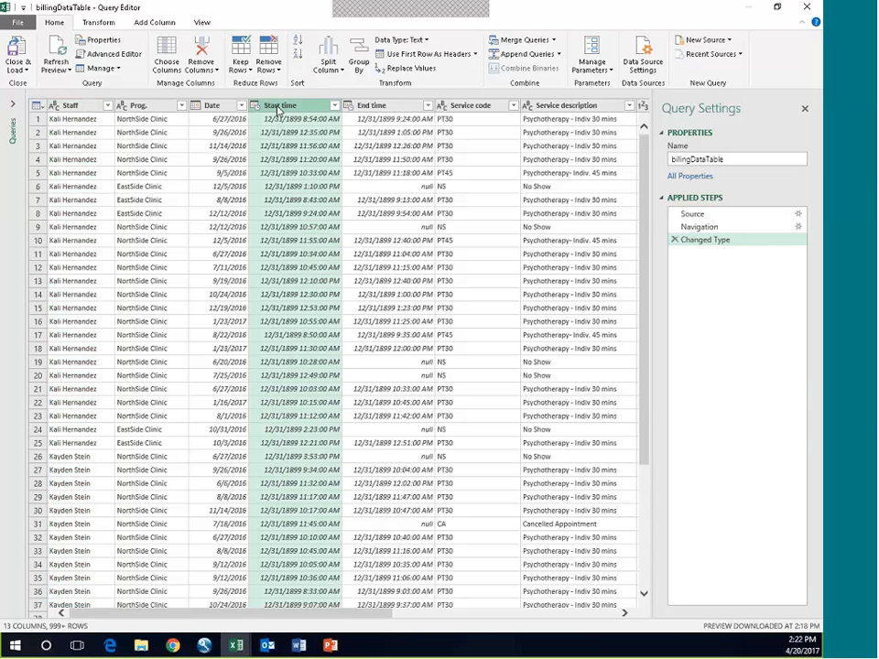
pyautogui.click(99, 23)
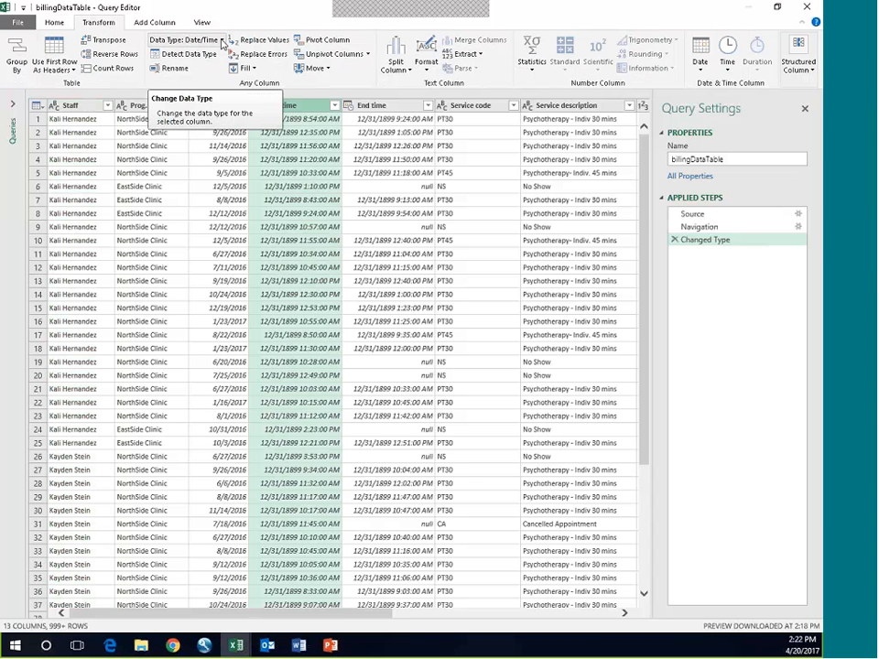
pyautogui.click(220, 41)
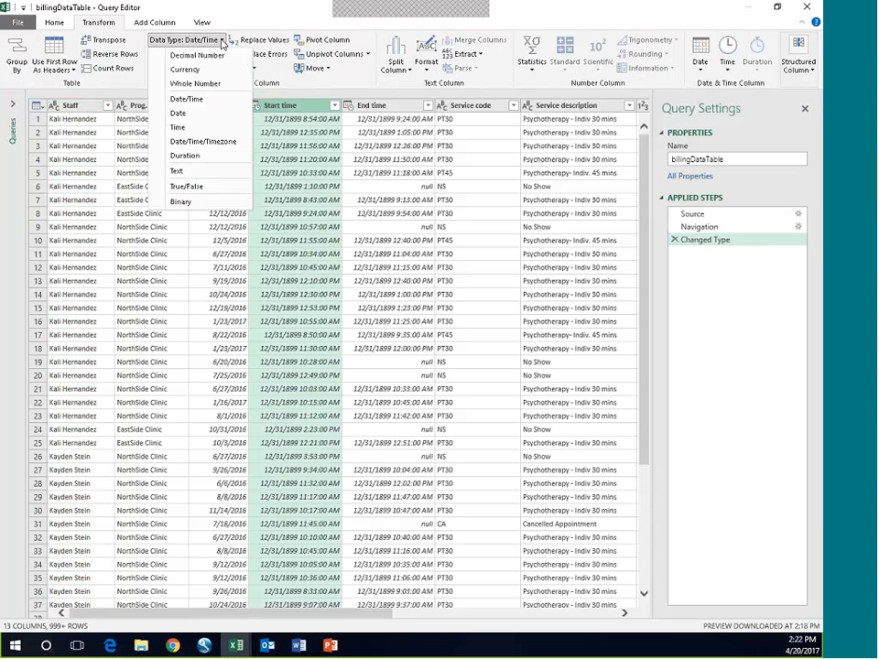
pyautogui.click(177, 128)
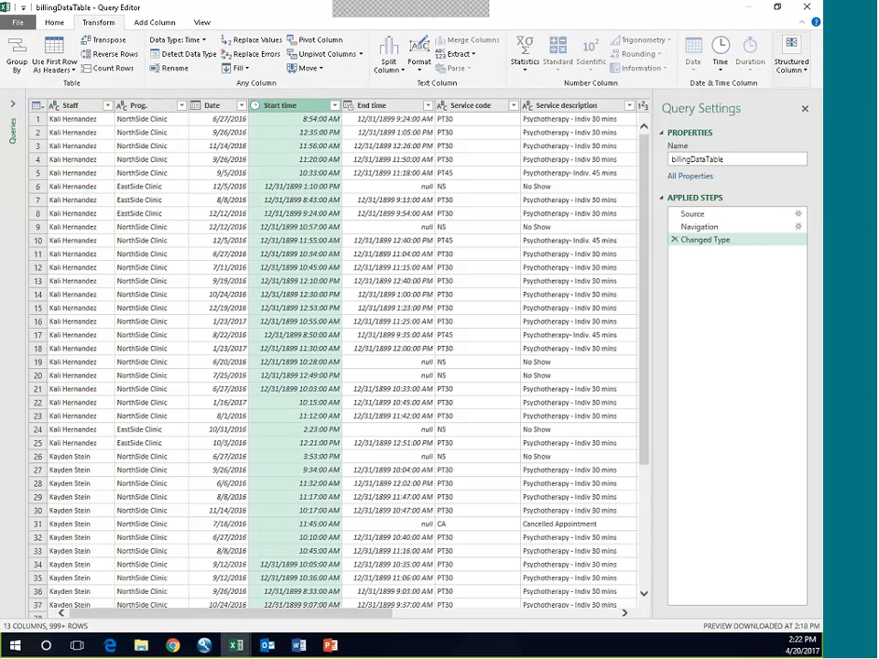
pyautogui.click(399, 109)
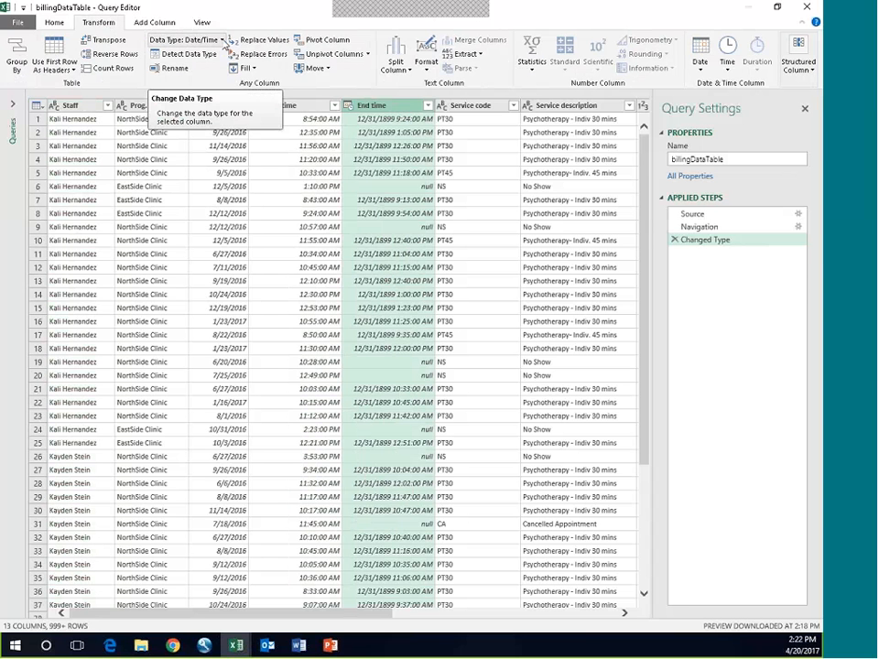
pyautogui.click(223, 41)
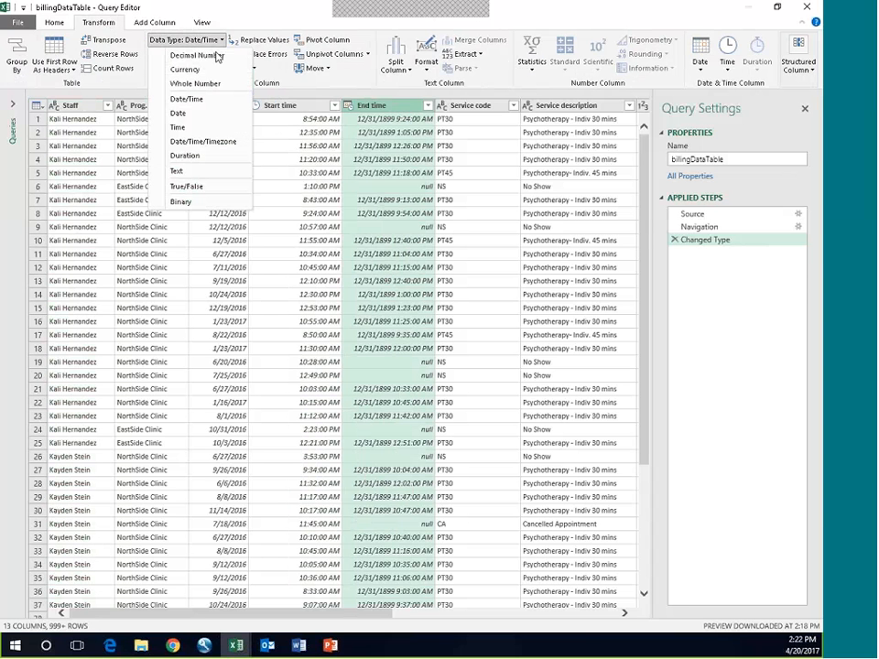
pyautogui.click(182, 131)
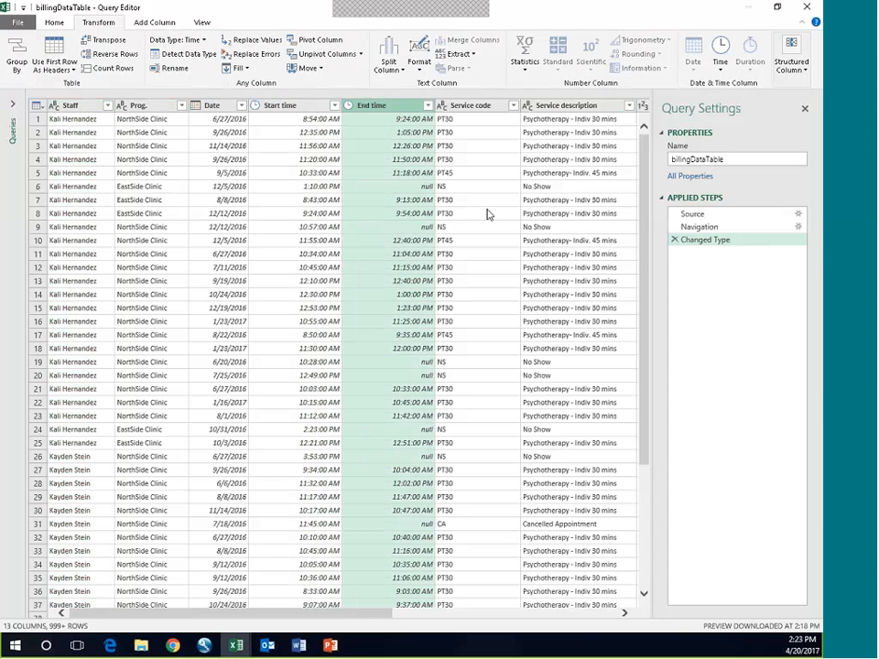
# Step: Filter the Service description column to keep only Initial assessment DX & TxPlan rows
pyautogui.click(630, 107)
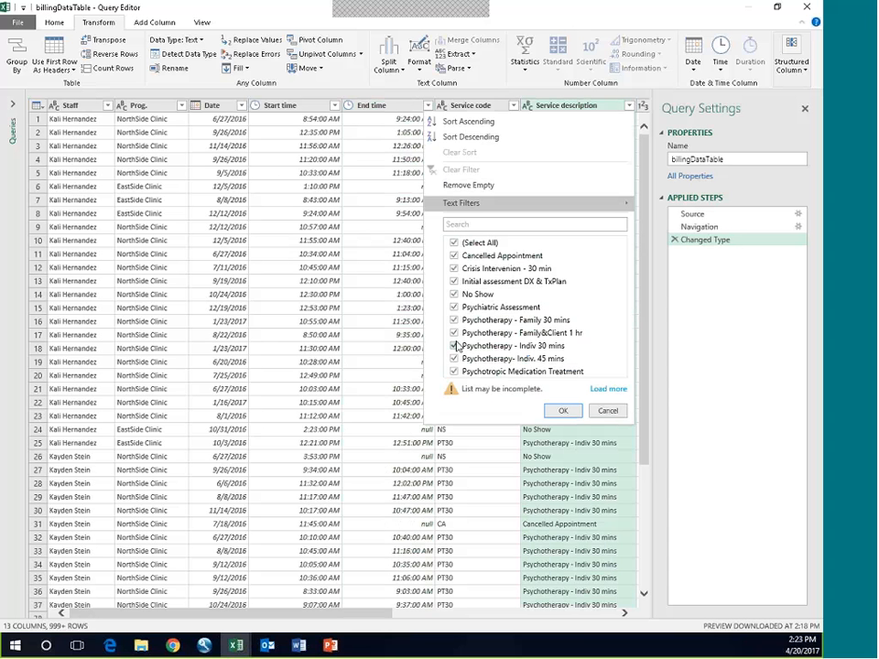
pyautogui.click(454, 242)
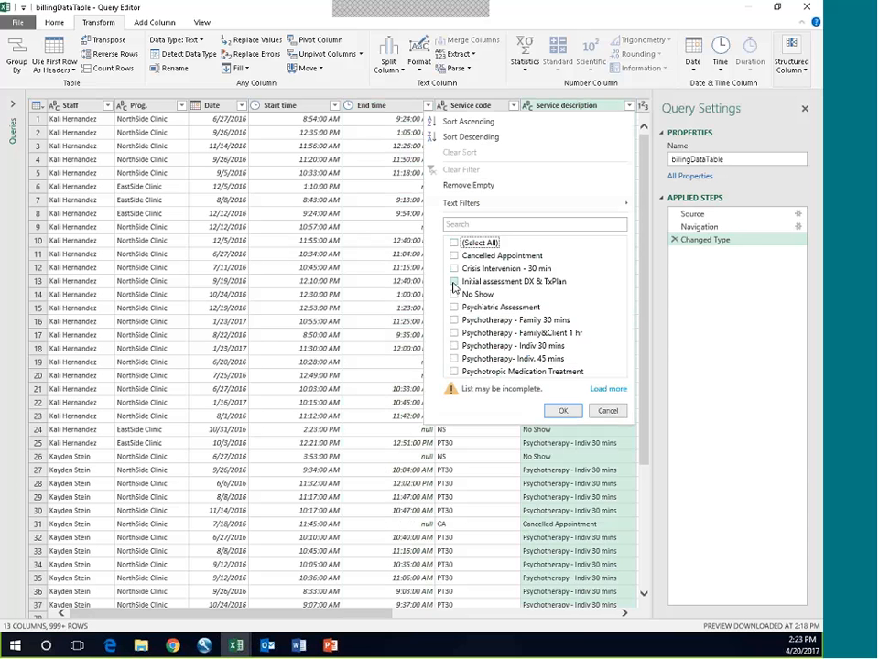
pyautogui.click(454, 285)
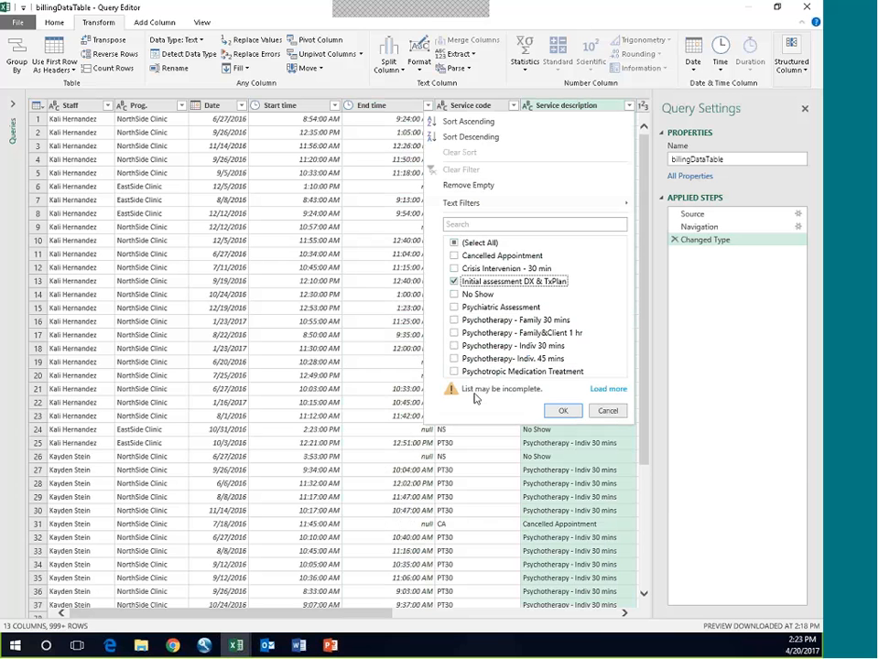
pyautogui.click(564, 412)
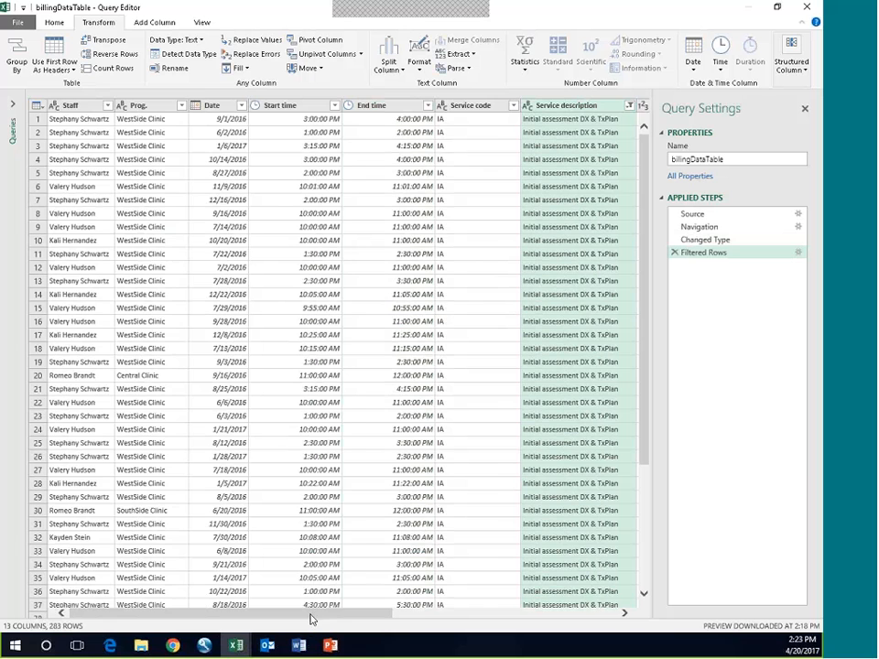
pyautogui.moveTo(311, 619); pyautogui.dragTo(187, 606)
# Step: Load the billingDataTable query as Only Create Connection and add its data to the Data Model
pyautogui.click(52, 23)
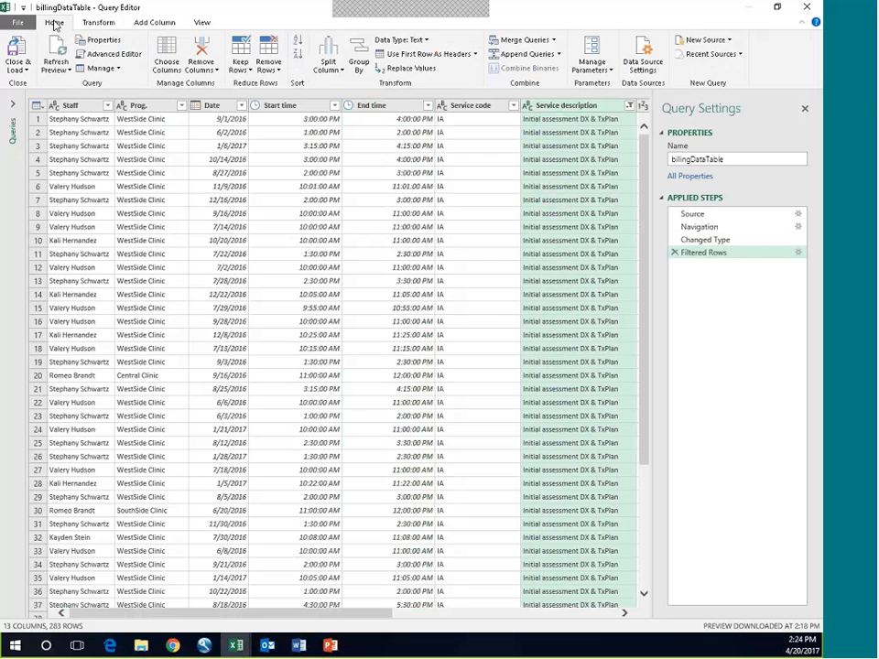
pyautogui.click(30, 75)
pyautogui.click(44, 95)
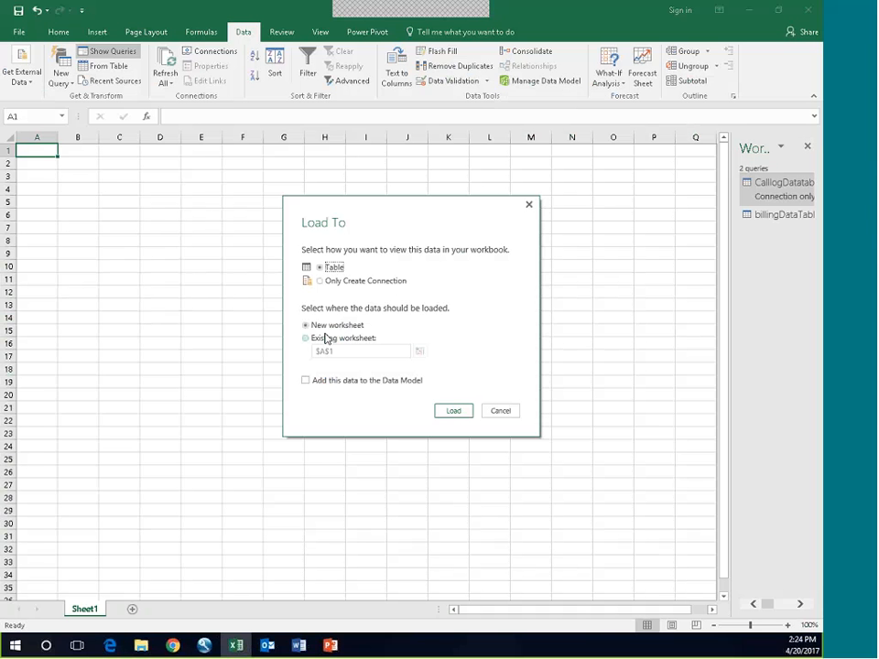
pyautogui.click(320, 281)
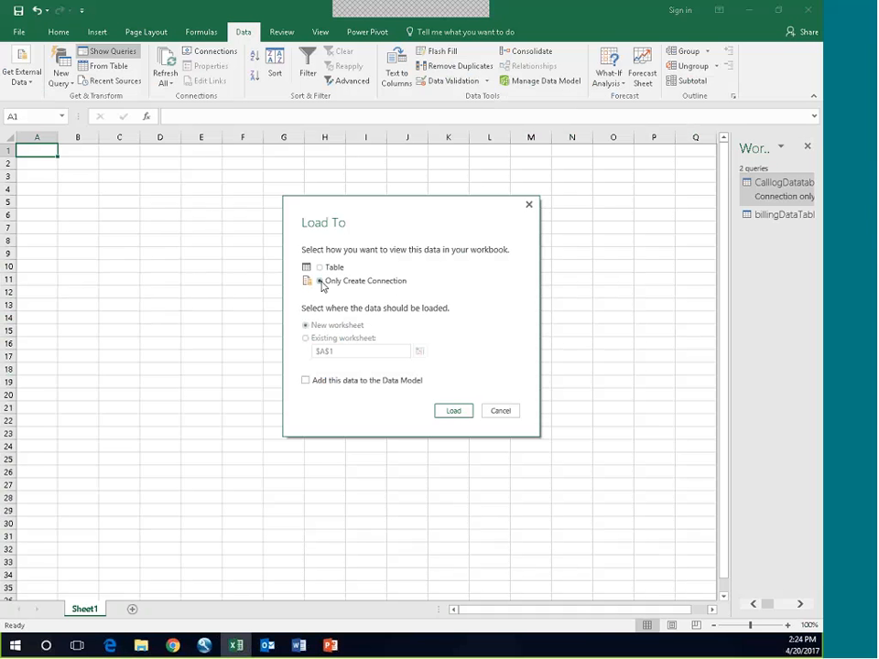
pyautogui.click(305, 381)
pyautogui.click(453, 411)
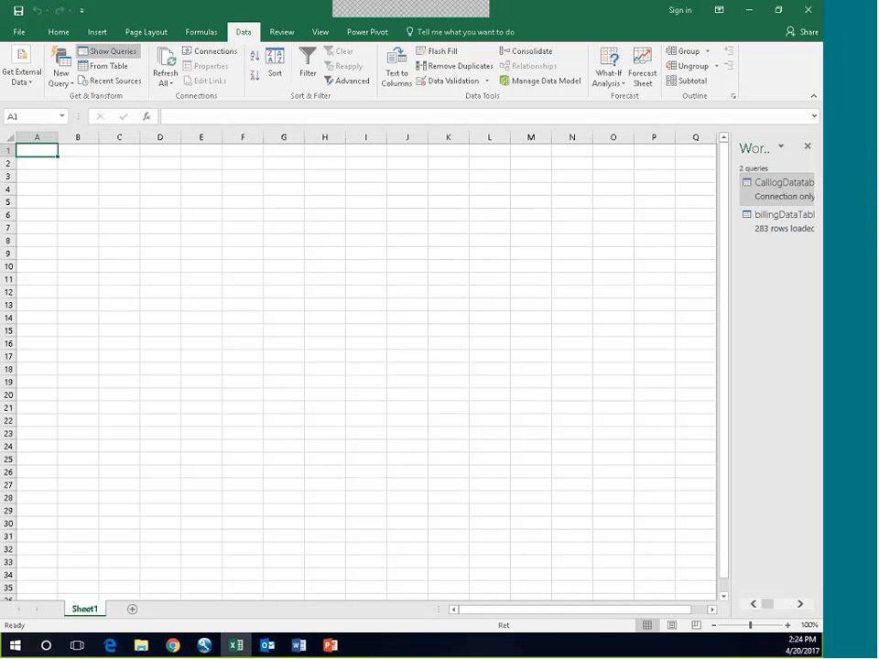
# Step: Examine billingDataTable in the Power Pivot data model, including the End time and Service description filter values, and close Power Pivot
pyautogui.scroll(-3, 235, 247)
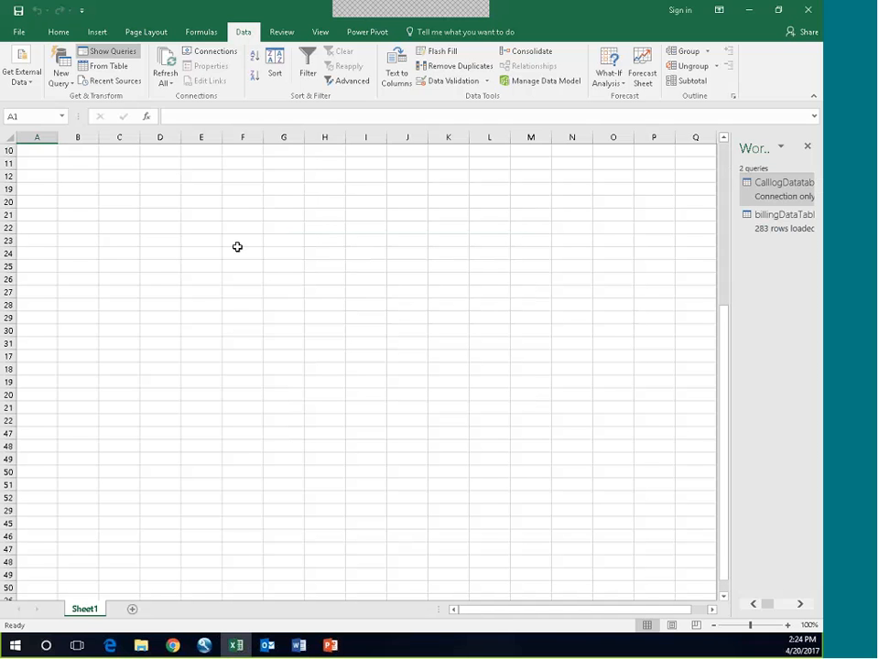
pyautogui.scroll(3, 243, 240)
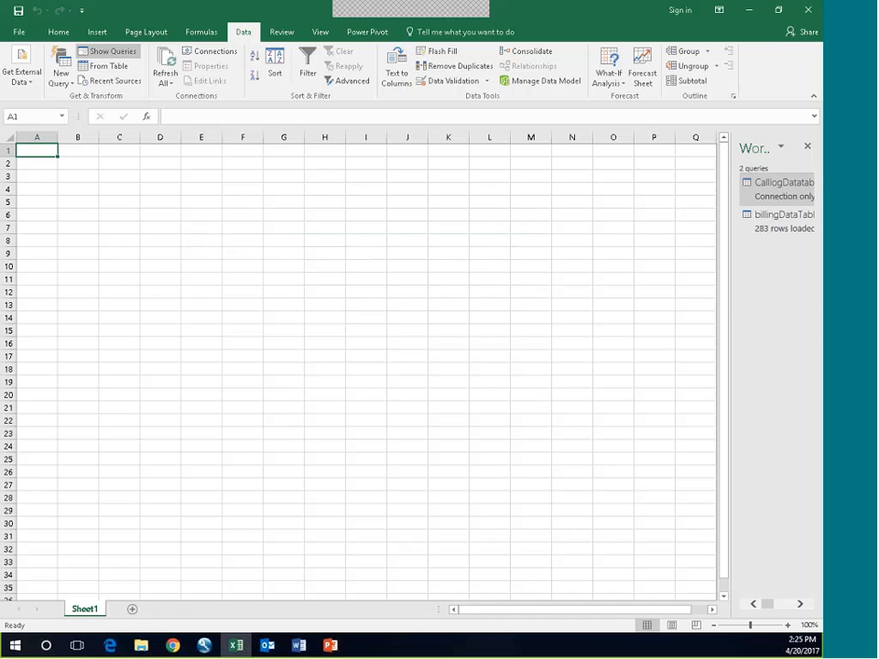
pyautogui.click(521, 86)
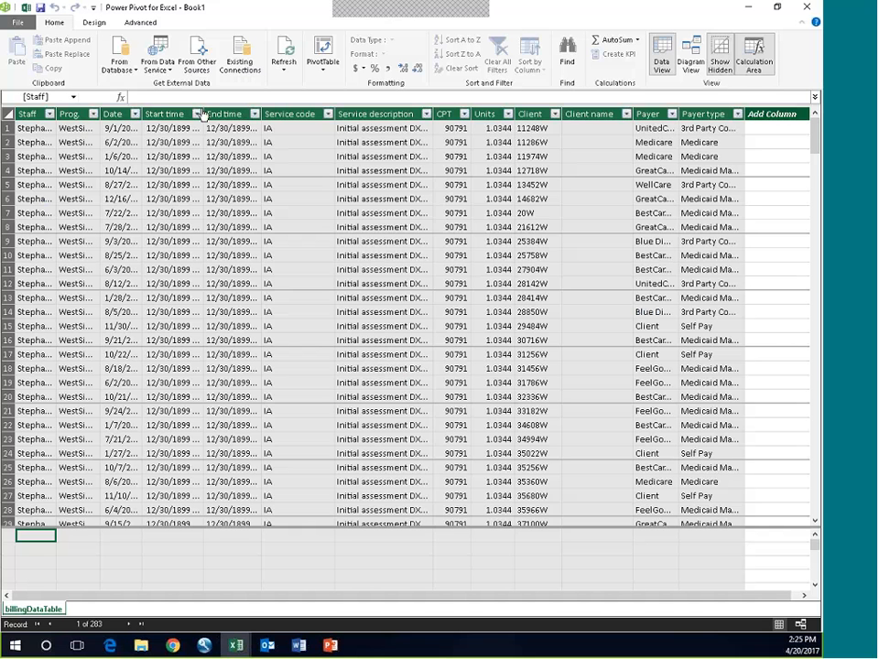
pyautogui.click(256, 122)
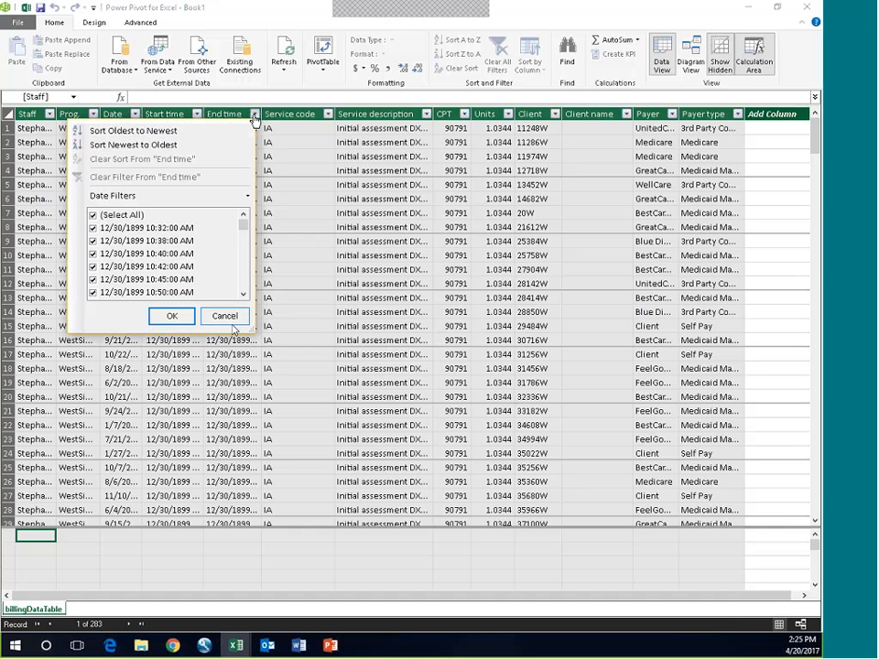
pyautogui.click(229, 319)
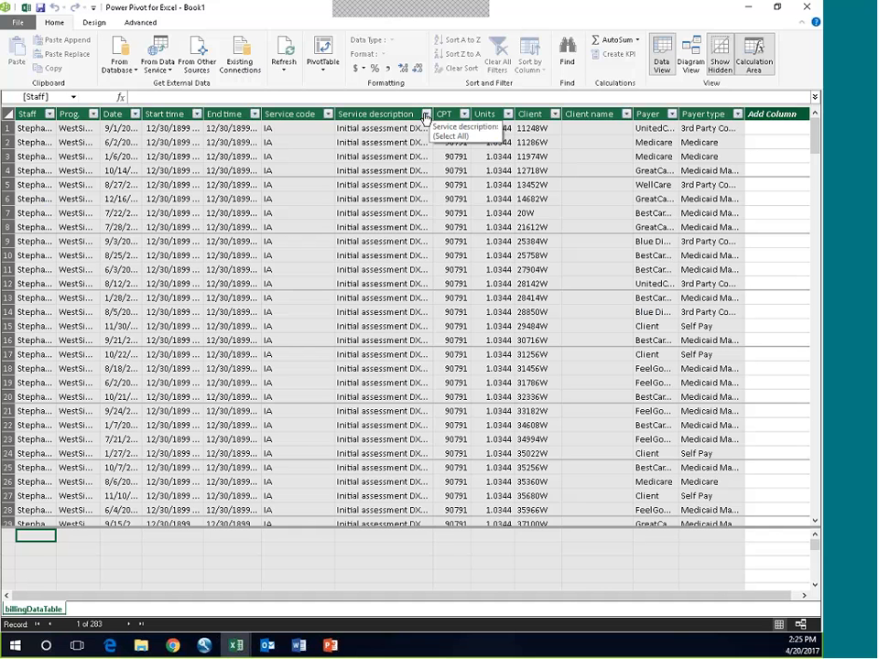
pyautogui.click(425, 114)
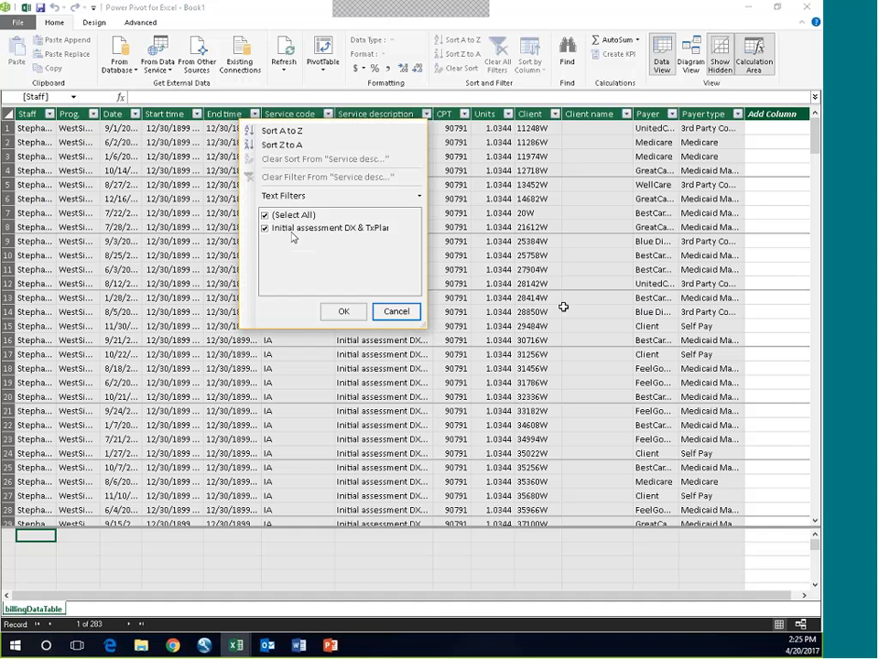
pyautogui.click(340, 313)
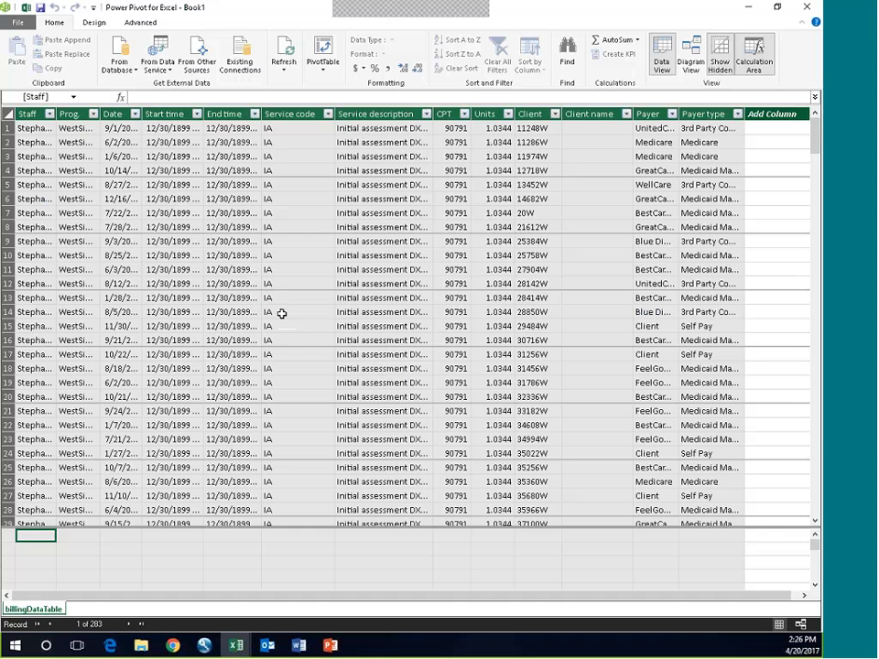
pyautogui.click(808, 9)
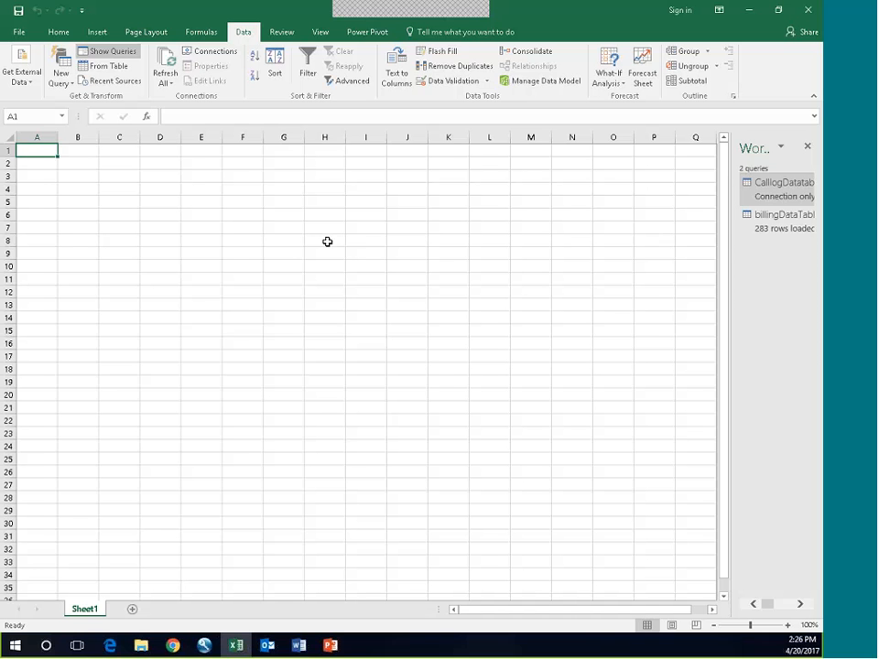
# Step: Edit the billingDataTable query and merge it with CalllogDatatable, matching Client to clid with a Left Outer join
pyautogui.click(771, 223)
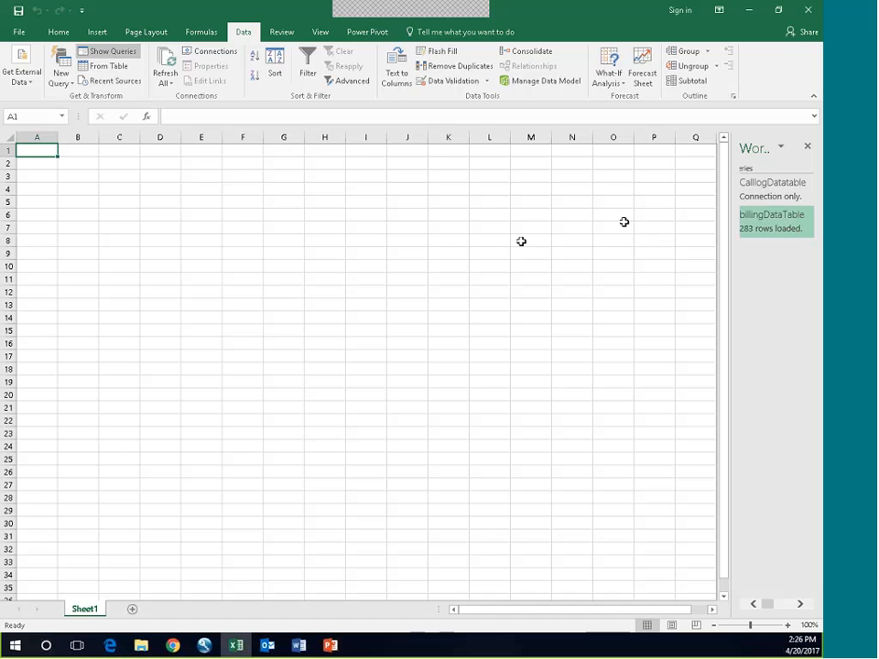
pyautogui.moveTo(774, 228)
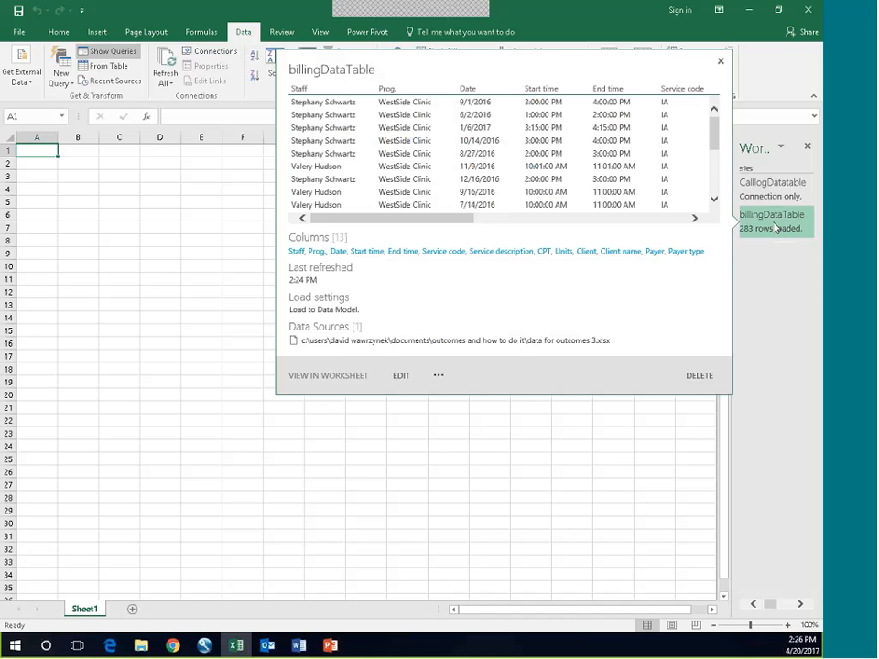
pyautogui.click(401, 376)
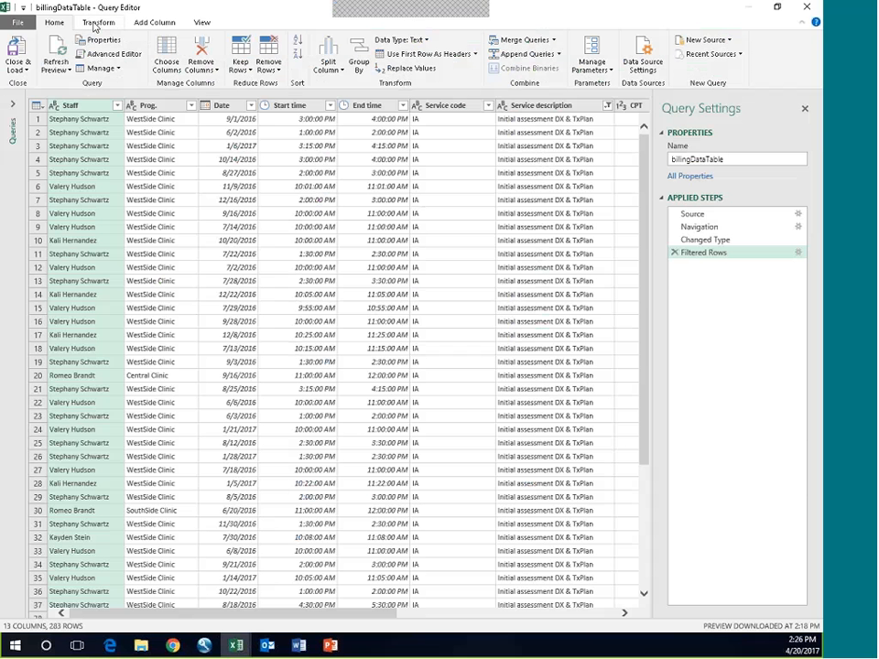
pyautogui.click(510, 44)
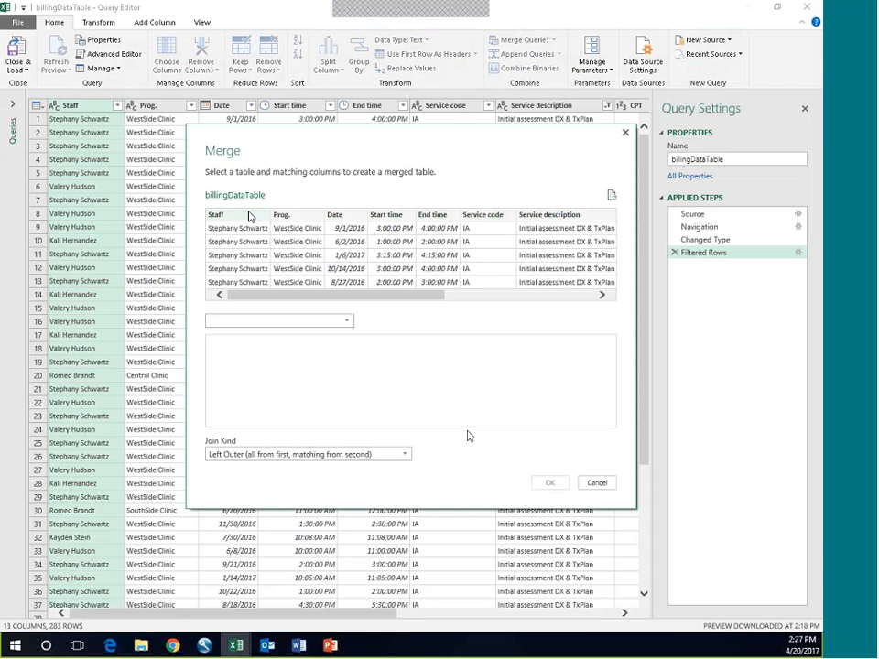
pyautogui.click(603, 295)
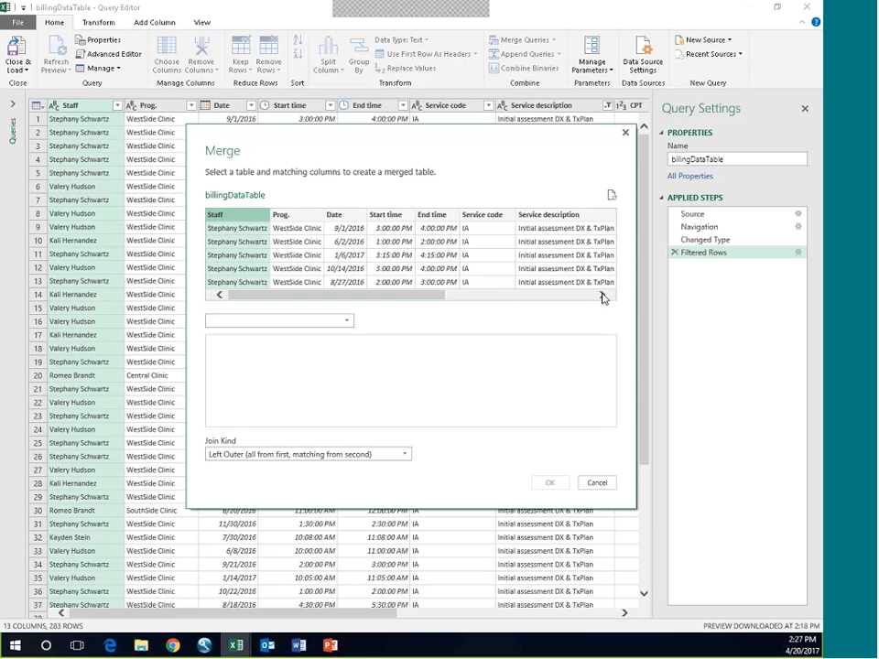
pyautogui.moveTo(391, 294); pyautogui.dragTo(504, 297)
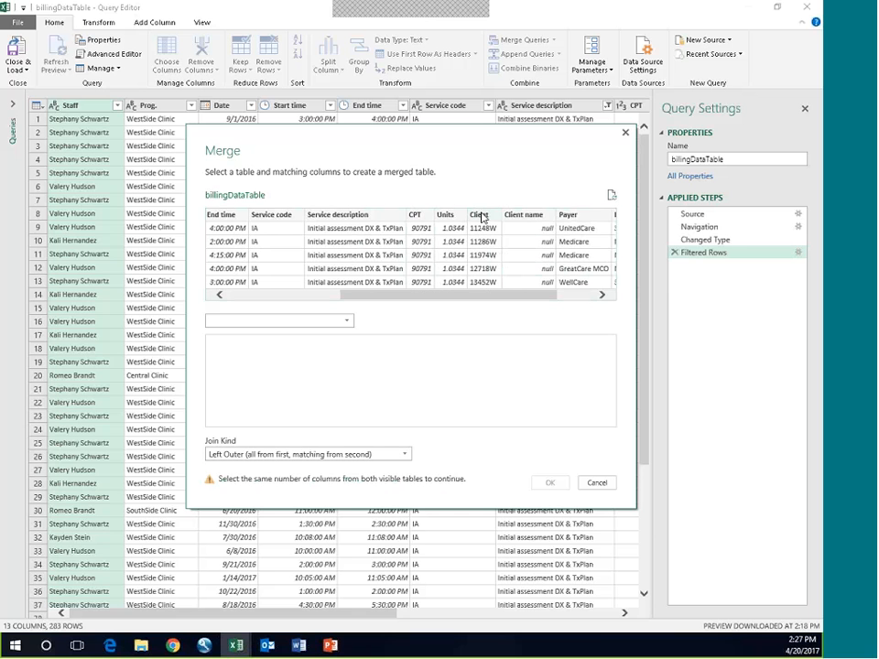
pyautogui.click(482, 216)
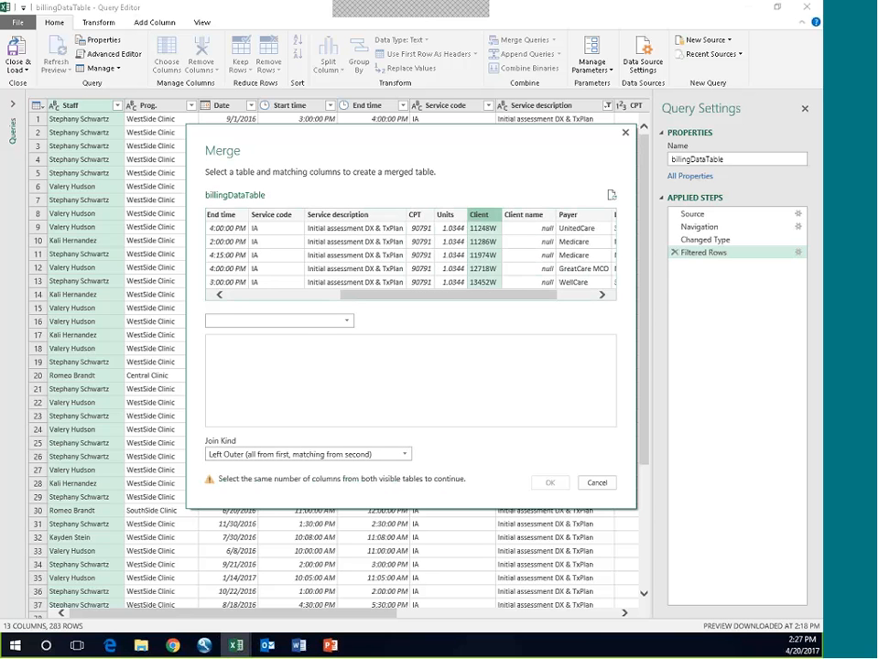
pyautogui.click(346, 324)
pyautogui.click(257, 359)
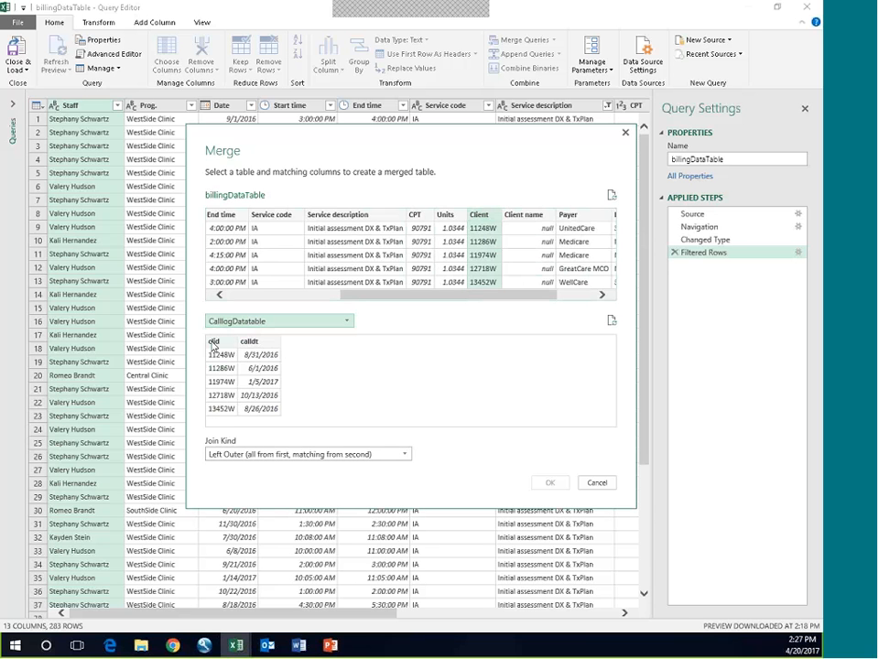
pyautogui.click(215, 343)
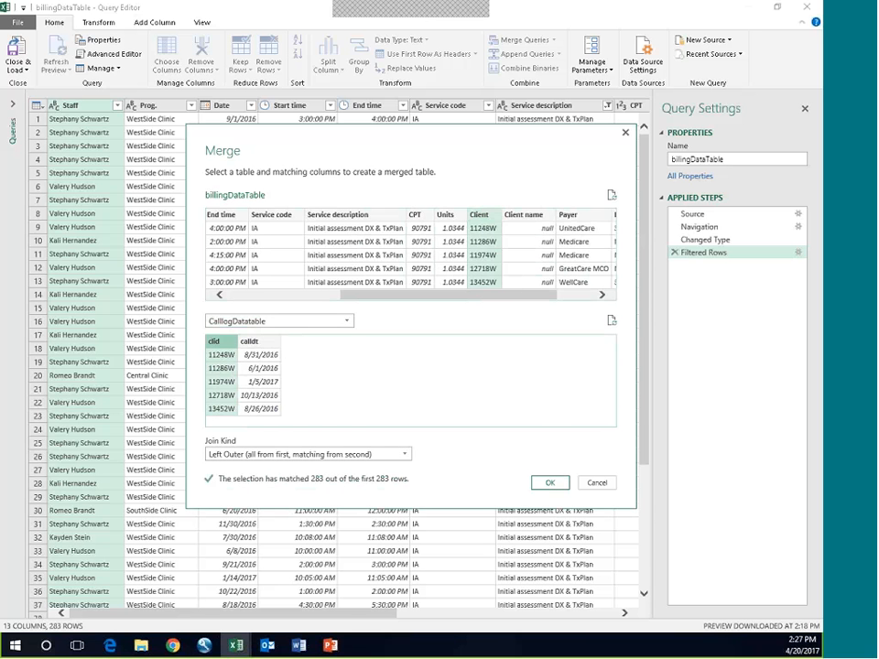
pyautogui.click(553, 484)
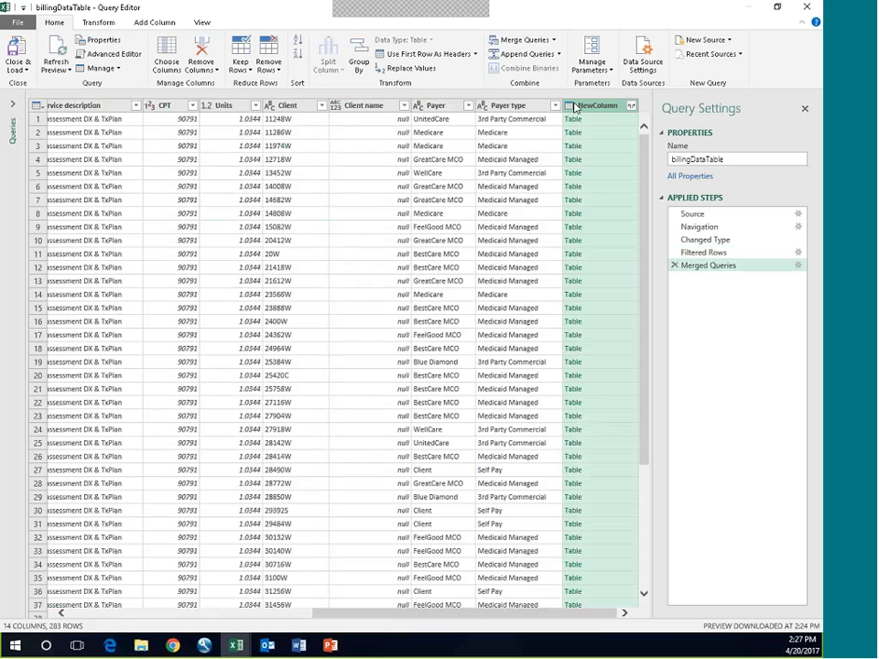
# Step: Expand the merged NewColumn to include only the calldt field, keeping the original column name as prefix
pyautogui.click(631, 106)
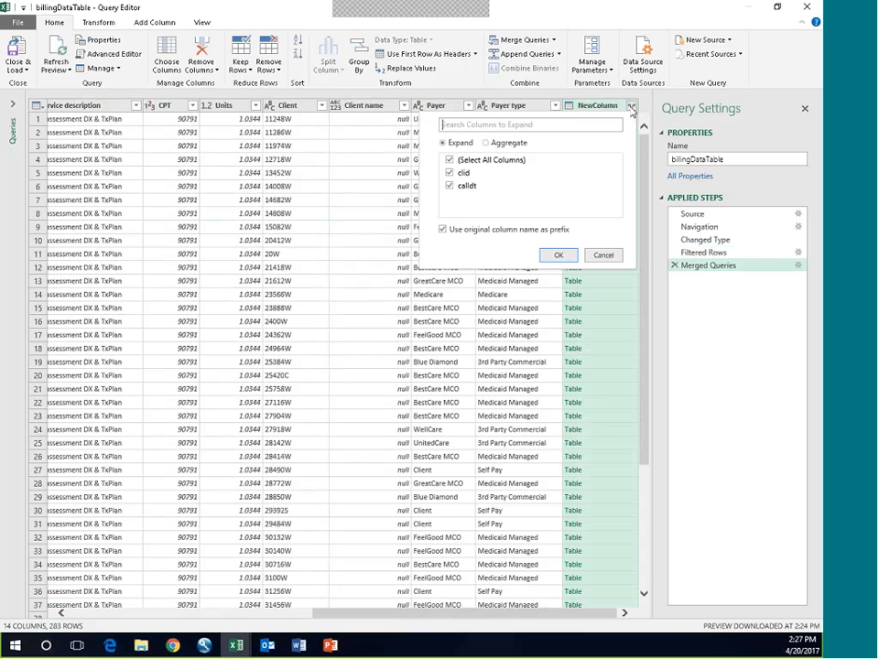
pyautogui.click(450, 160)
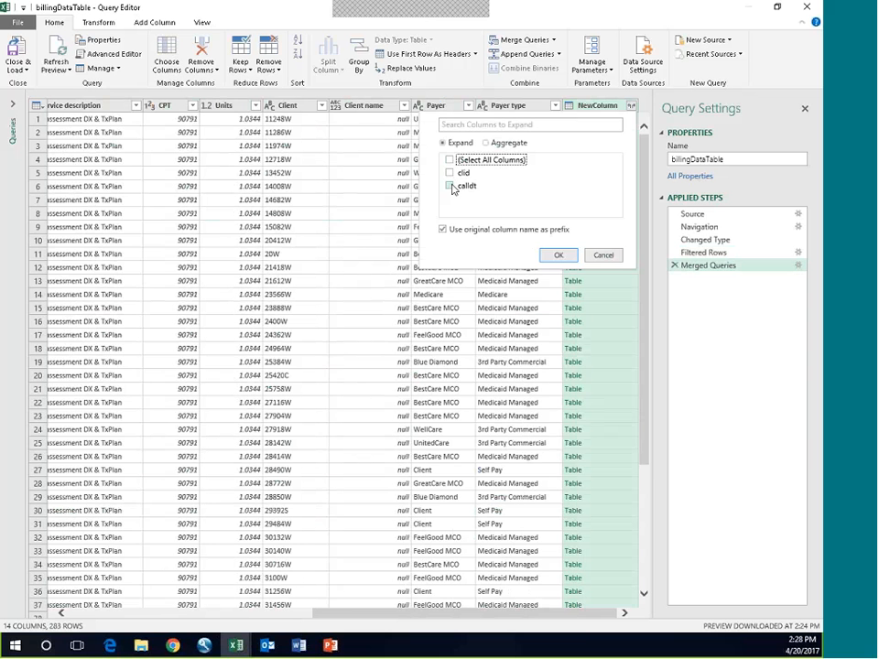
pyautogui.click(450, 185)
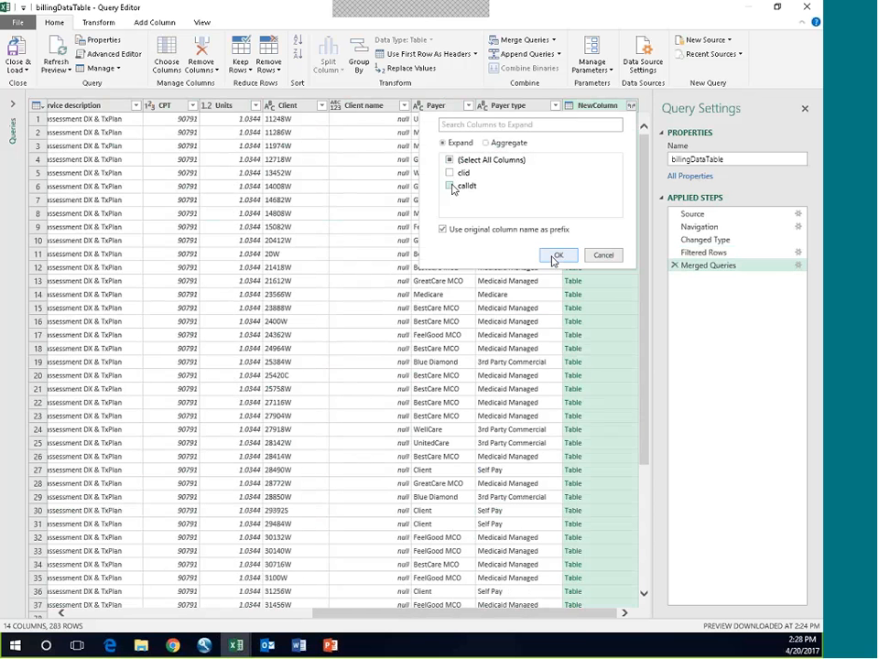
pyautogui.click(556, 254)
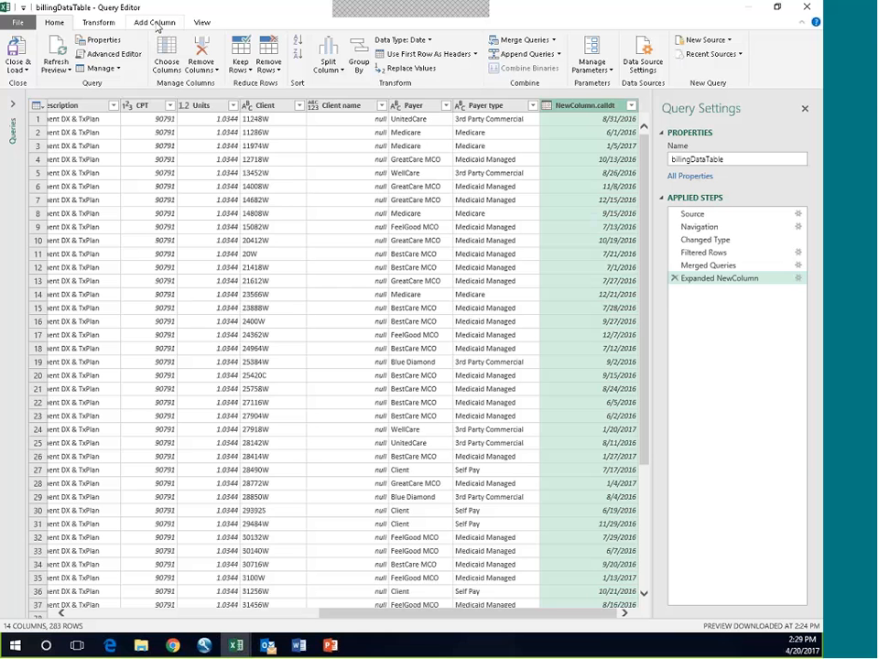
# Step: Add a custom column with the formula =[Date]-[NewColumn.calldt]
pyautogui.click(155, 22)
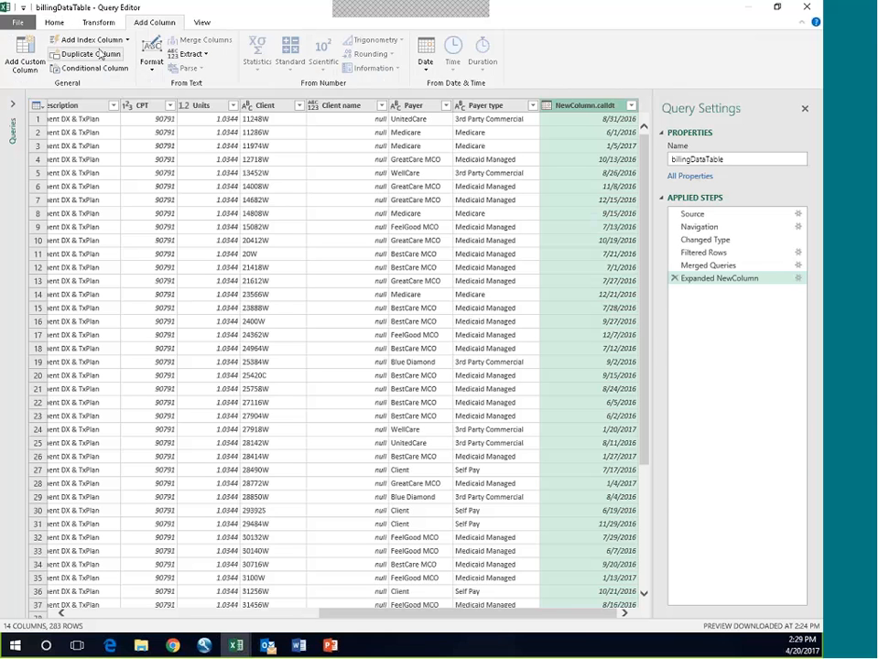
pyautogui.click(25, 53)
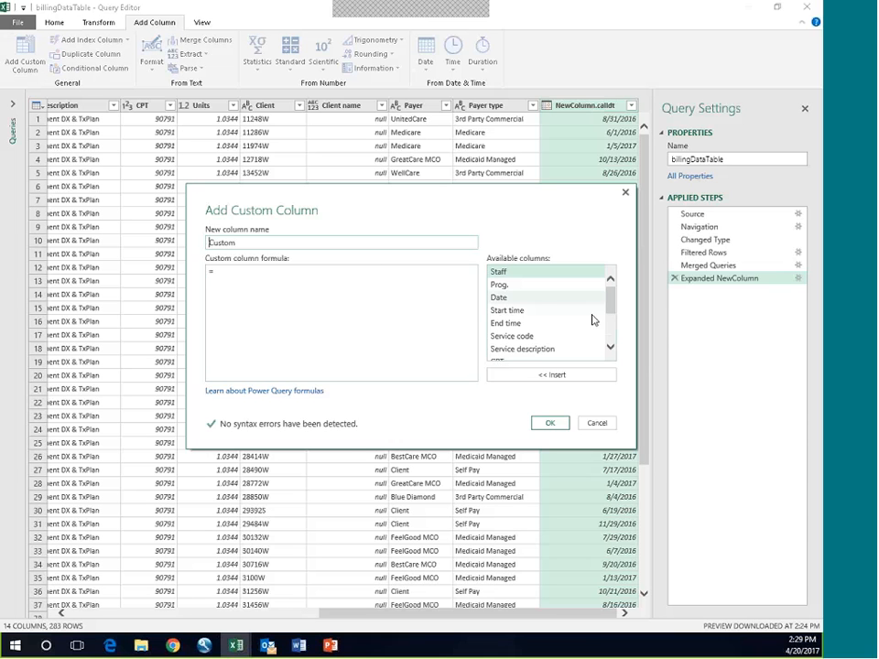
pyautogui.doubleClick(498, 298)
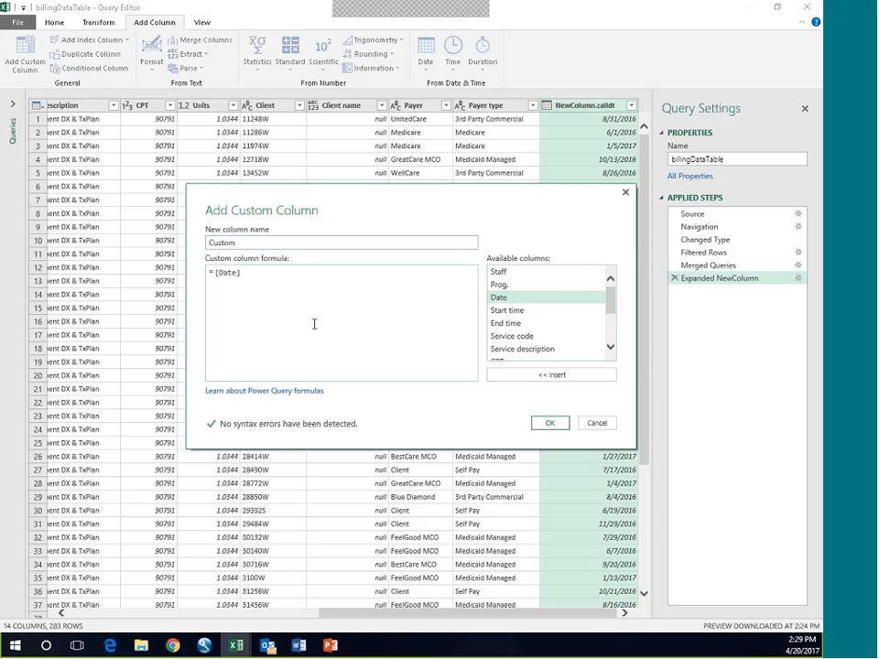
pyautogui.write('-')
pyautogui.moveTo(614, 308); pyautogui.dragTo(614, 341)
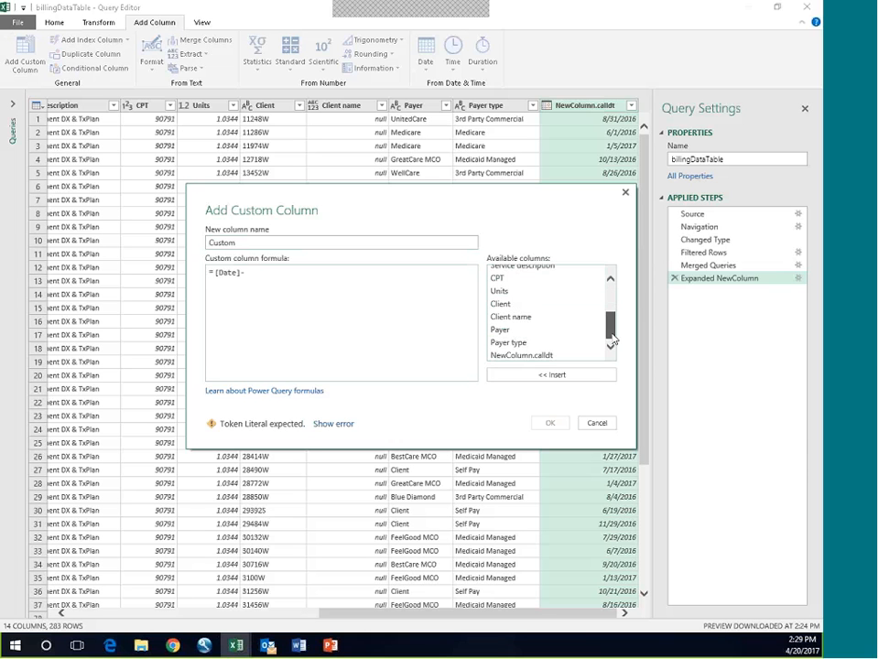
pyautogui.doubleClick(522, 356)
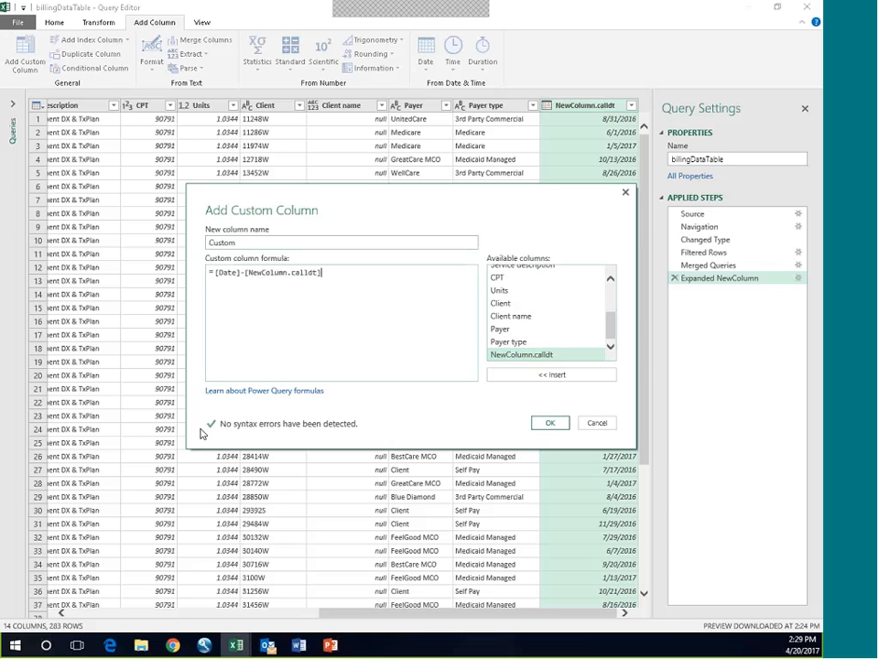
pyautogui.click(549, 424)
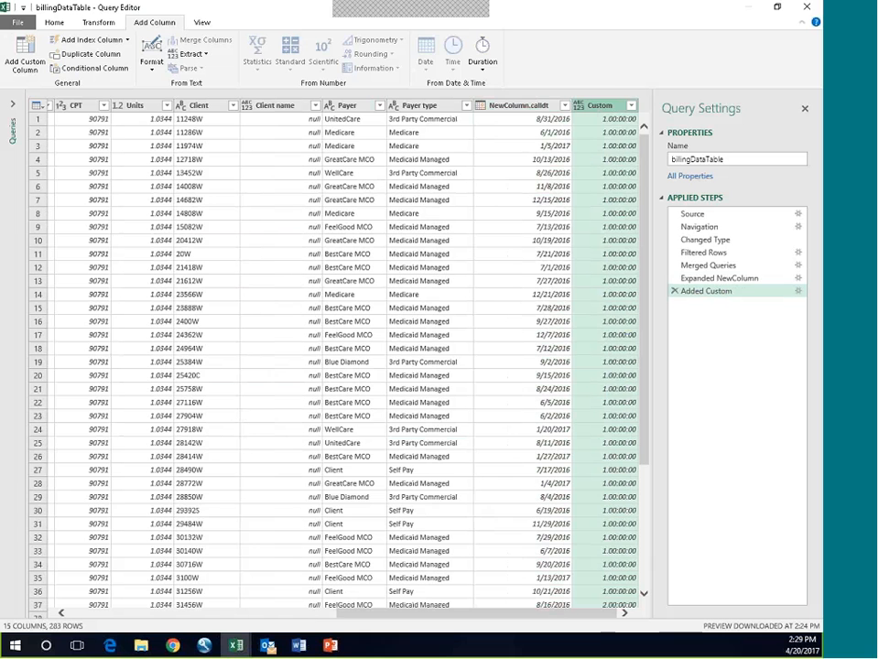
# Step: Change the data type of the Custom column to Whole Number
pyautogui.click(93, 24)
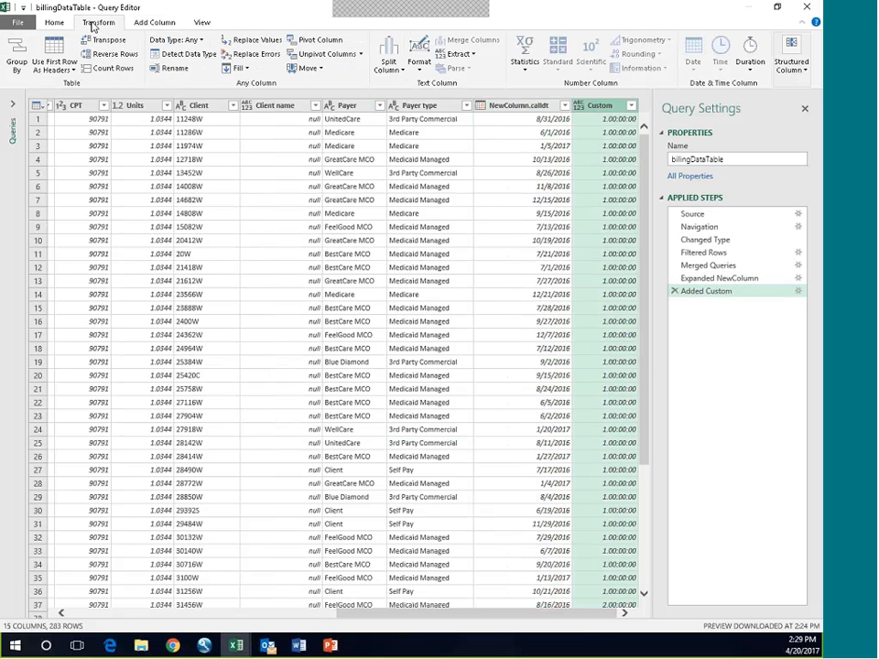
pyautogui.click(183, 40)
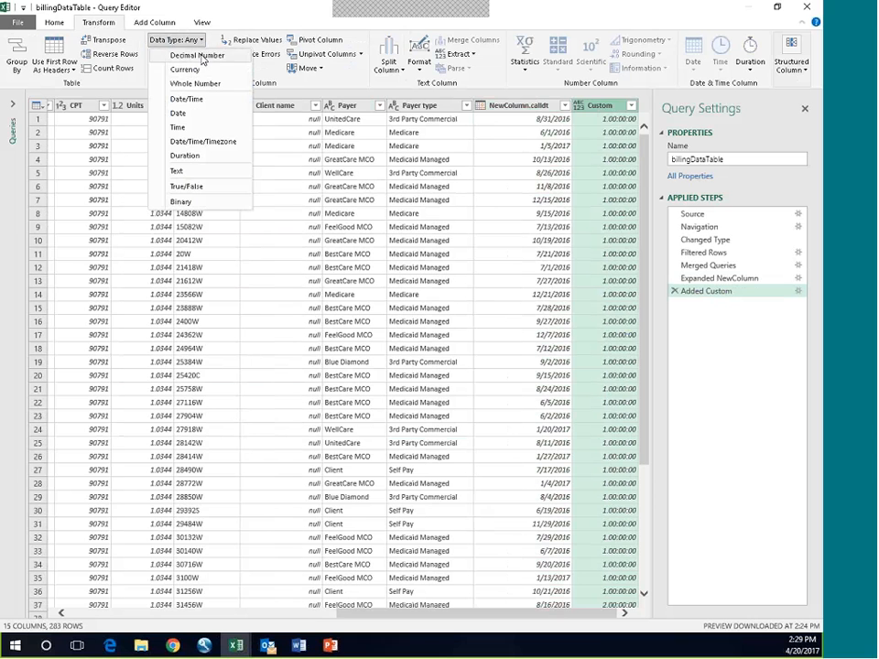
pyautogui.click(200, 56)
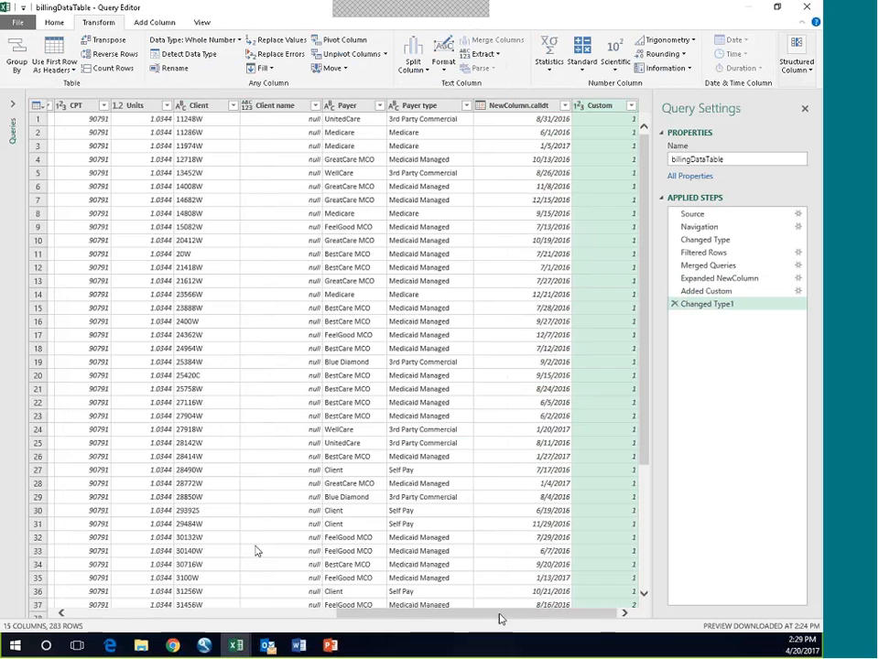
# Step: Check the date columns and the Custom column's filter values, and delete the filter step this adds to the query
pyautogui.moveTo(500, 615); pyautogui.dragTo(297, 578)
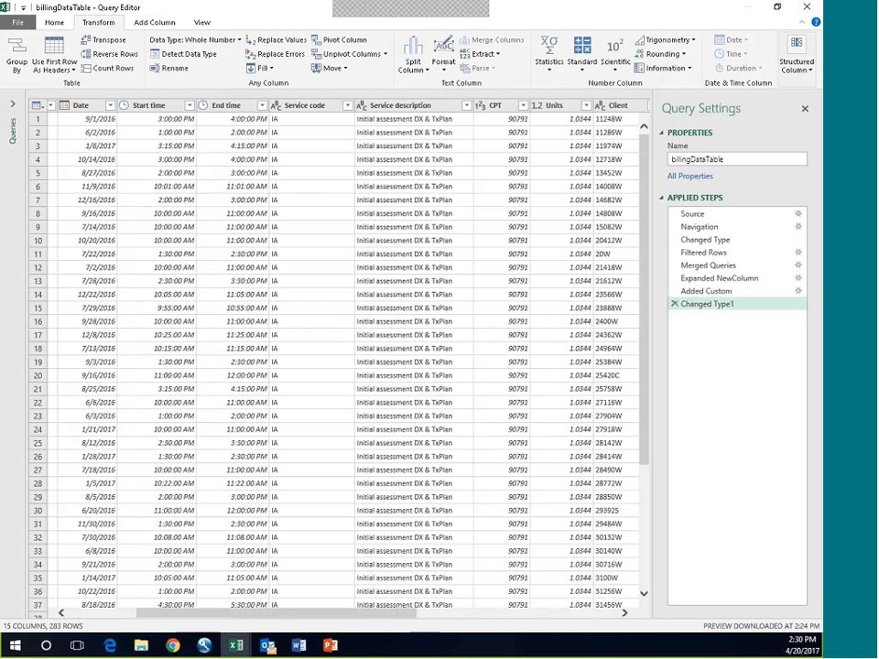
pyautogui.moveTo(337, 614); pyautogui.dragTo(584, 639)
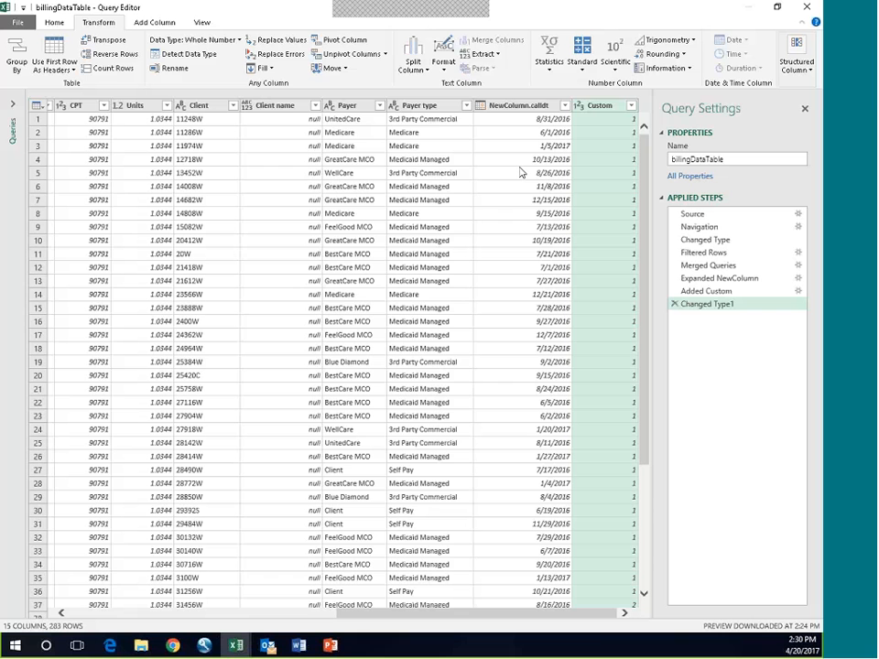
pyautogui.click(632, 106)
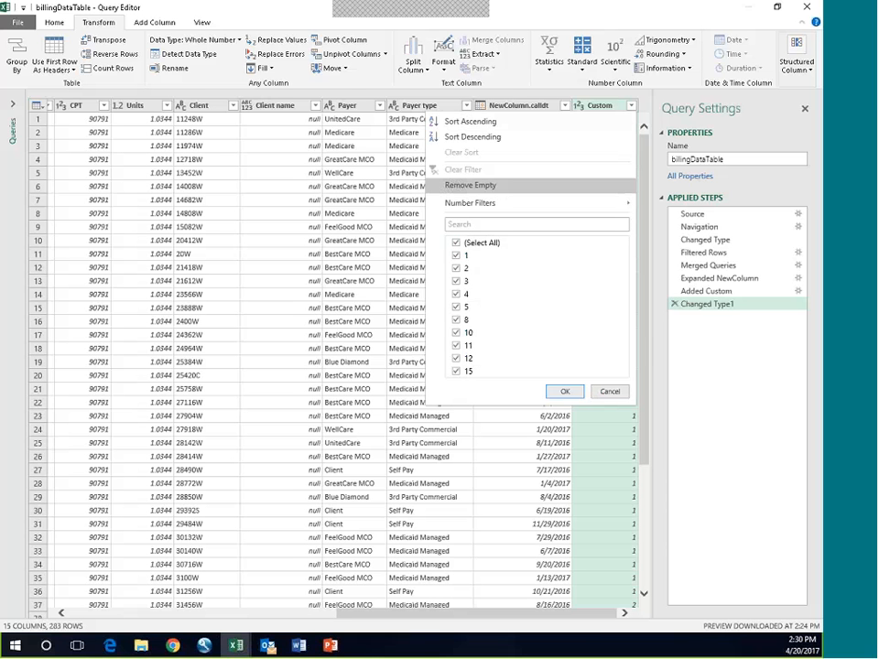
pyautogui.click(565, 392)
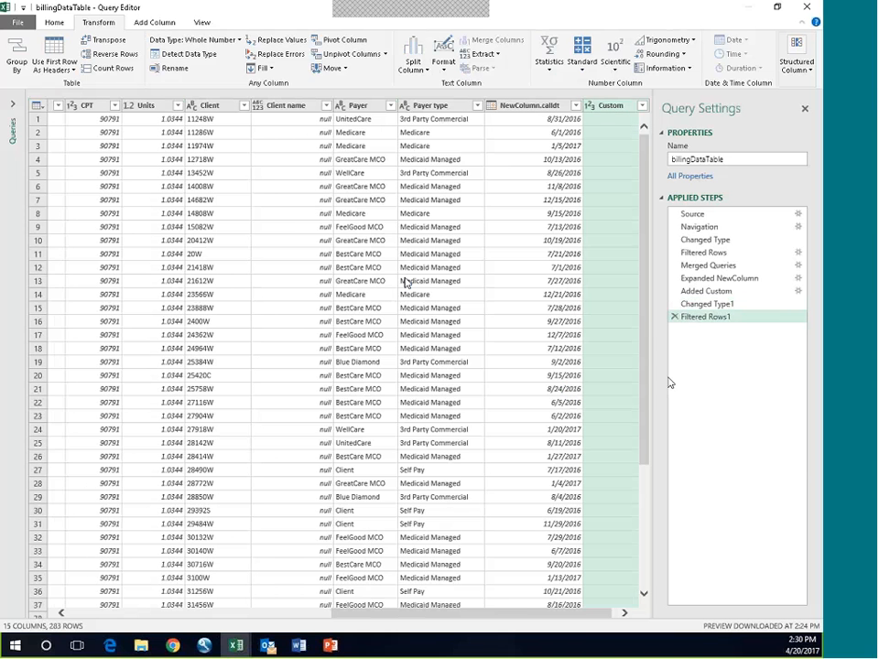
pyautogui.click(675, 317)
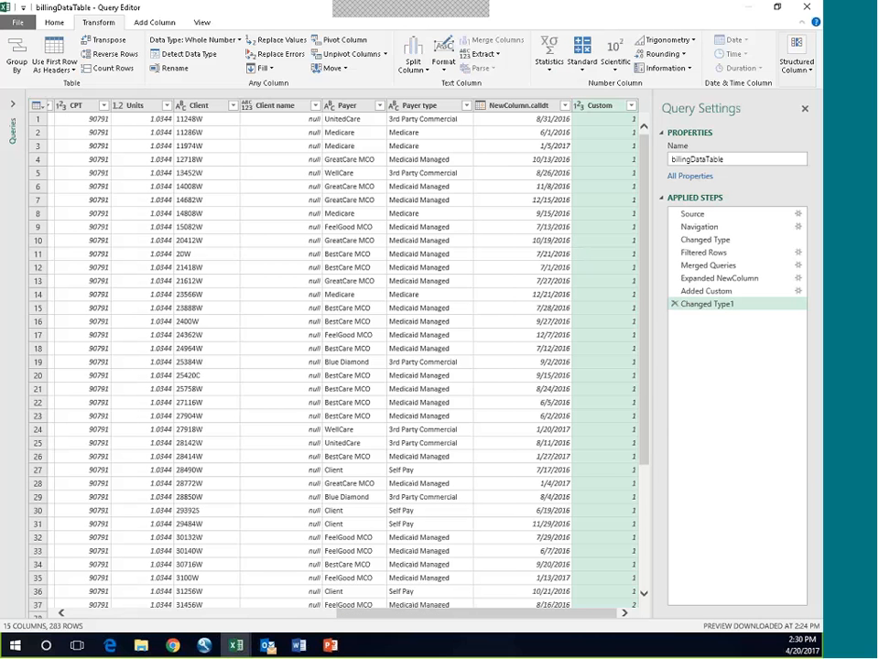
# Step: Close the Query Editor and load the updated billingDataTable query
pyautogui.click(57, 22)
pyautogui.click(15, 66)
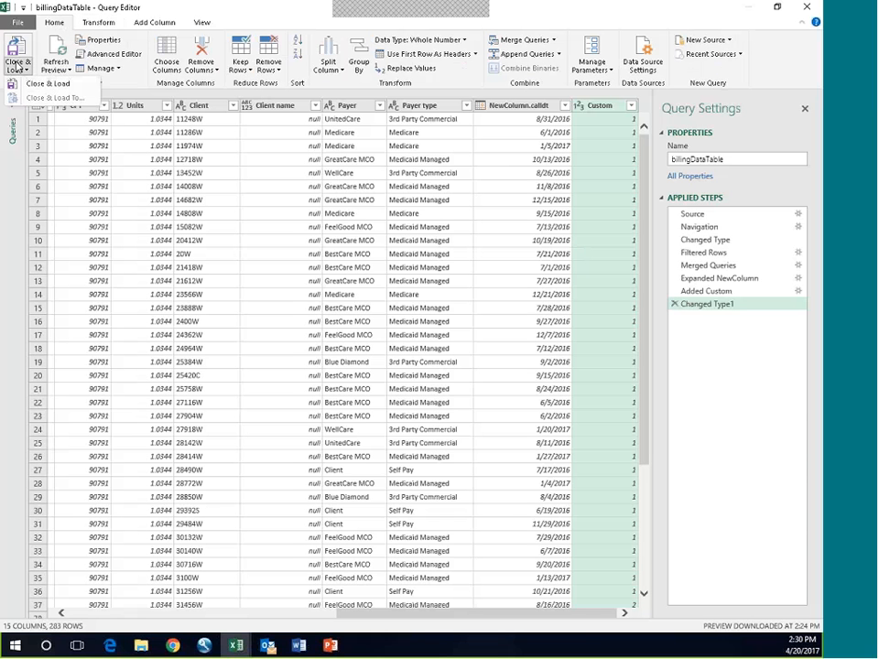
pyautogui.click(46, 83)
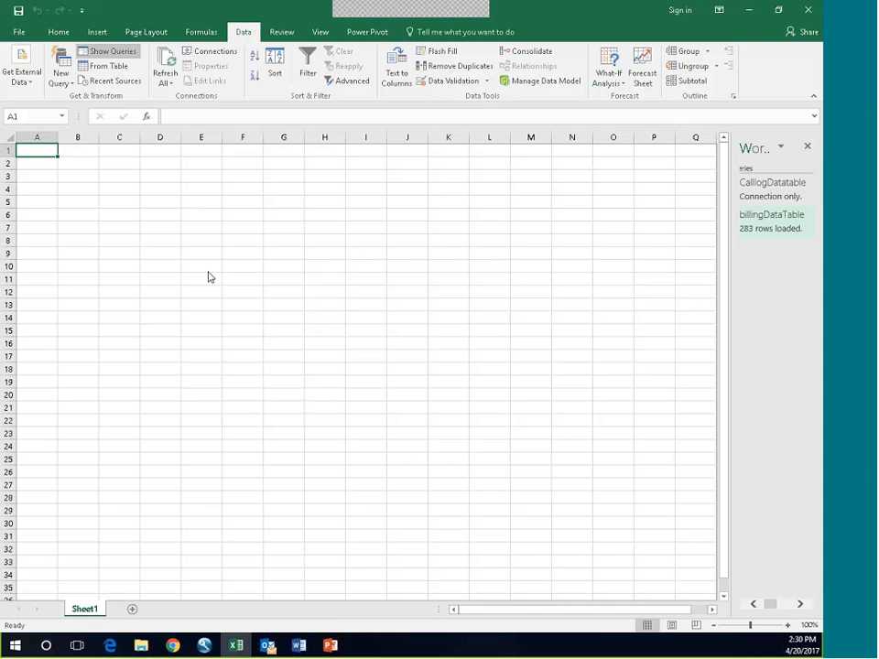
# Step: Open the workbook's data model in Power Pivot and examine the filter values of the Custom column in billingDataTable
pyautogui.click(540, 82)
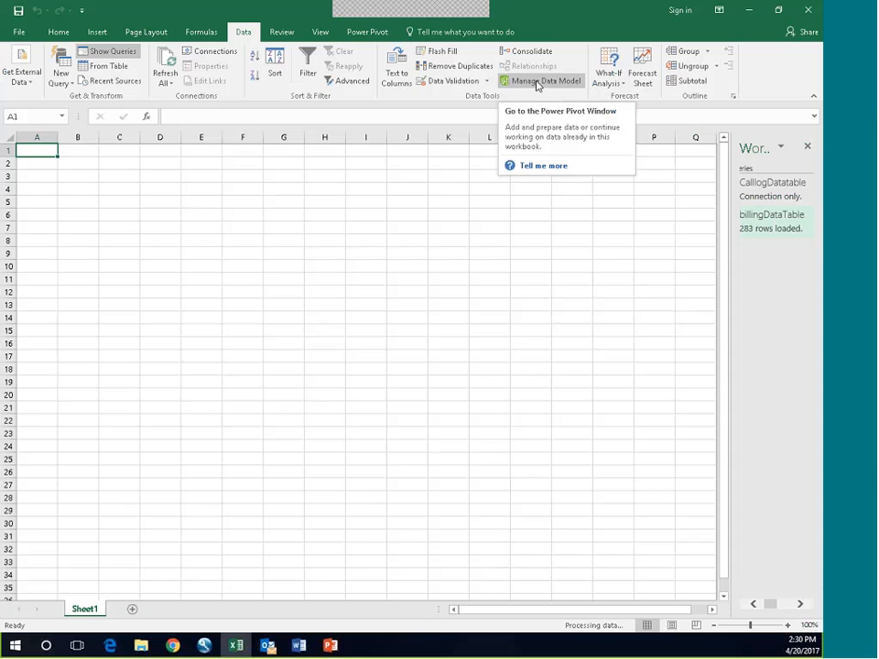
pyautogui.click(537, 83)
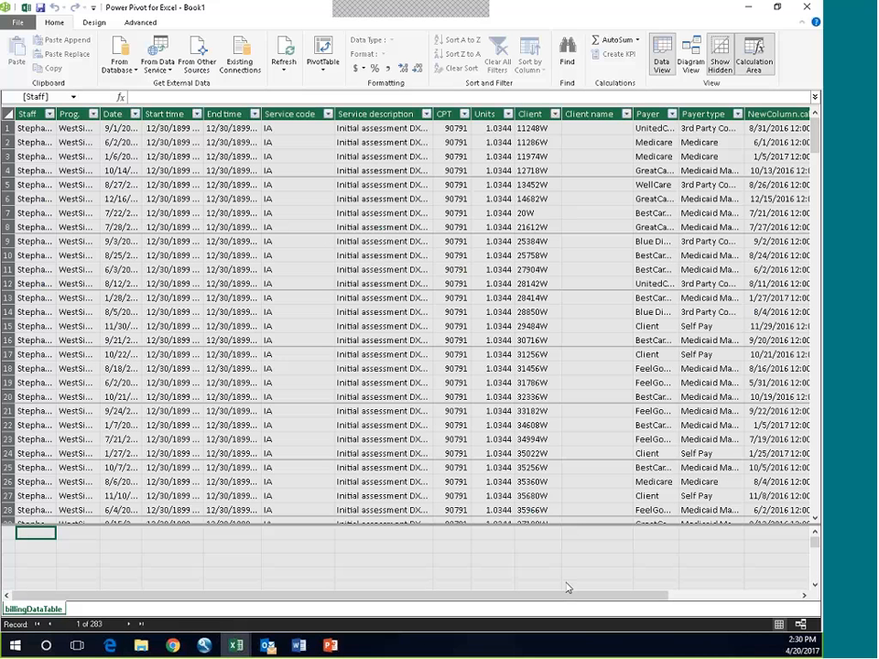
pyautogui.moveTo(105, 596); pyautogui.dragTo(414, 612)
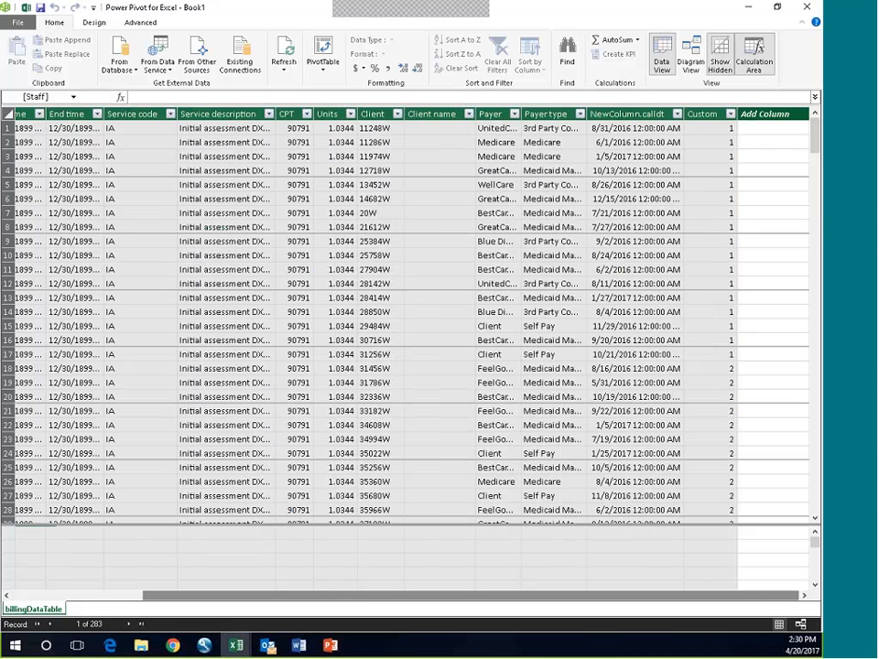
pyautogui.click(730, 114)
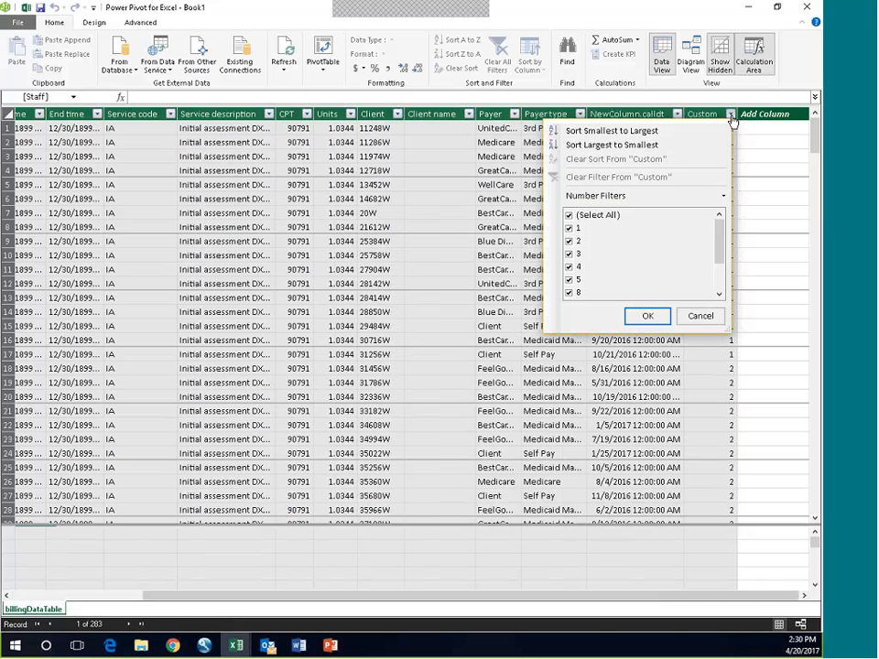
pyautogui.scroll(-1, 723, 266)
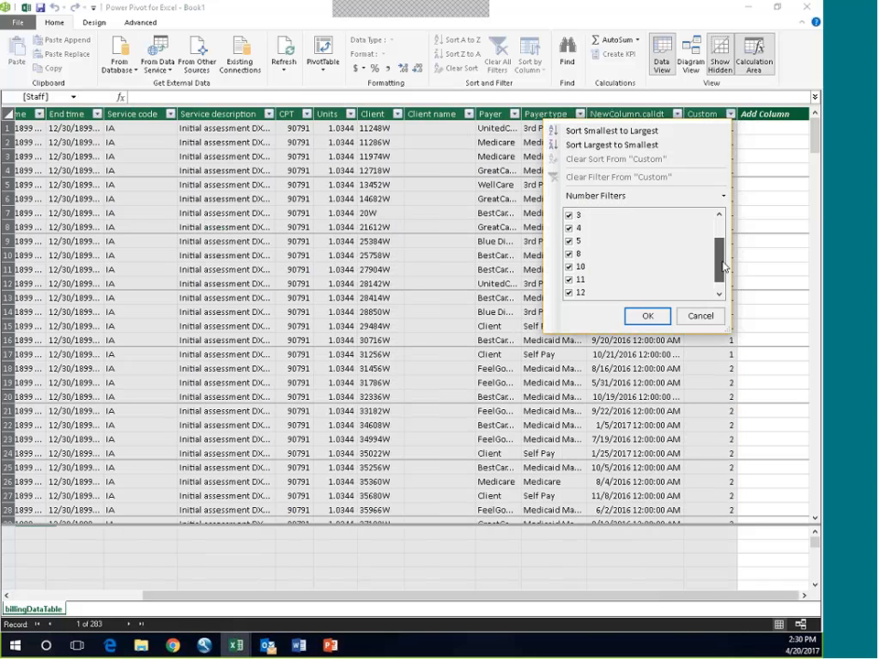
pyautogui.scroll(1, 723, 265)
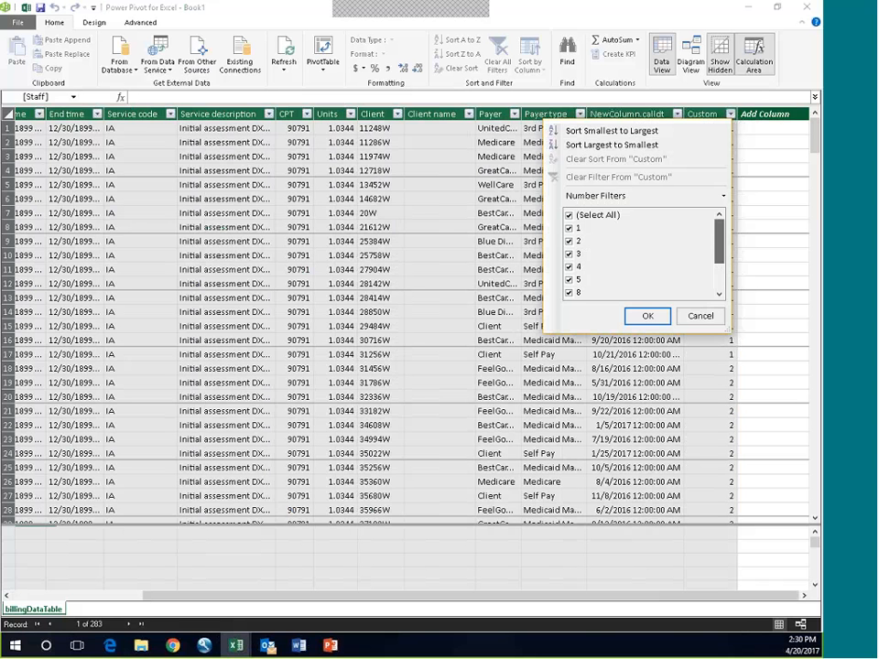
pyautogui.click(647, 317)
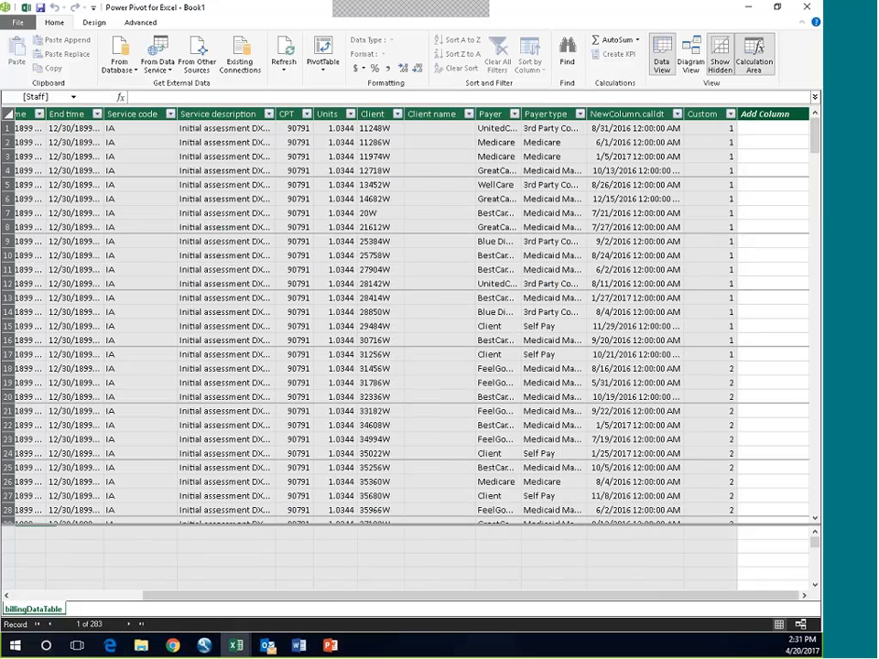
pyautogui.moveTo(343, 601); pyautogui.dragTo(90, 599)
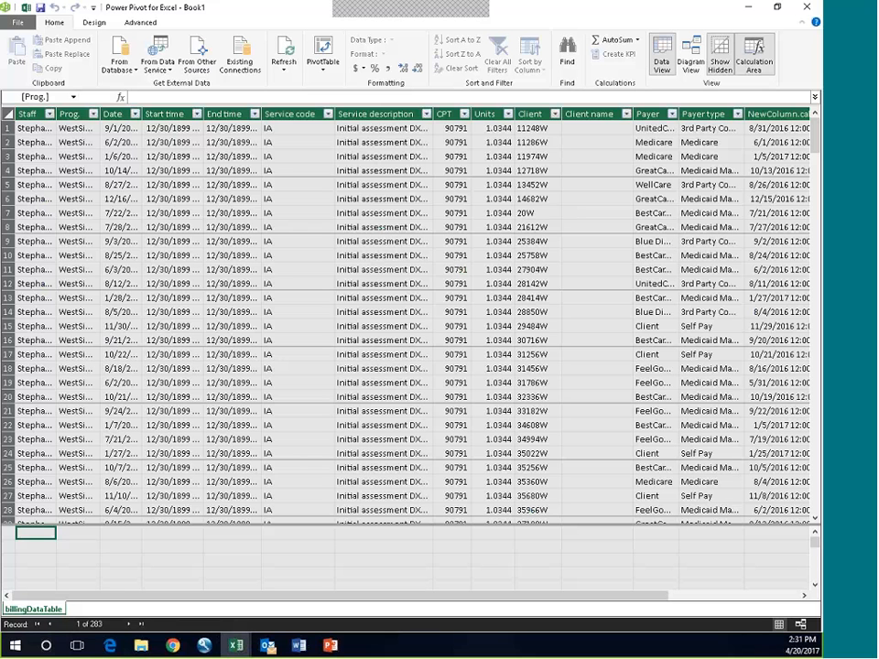
# Step: Add the measure intakes:=COUNTROWS(billingDataTable) in the calculation area under the Prog. column, and widen that column to show the full result
pyautogui.click(73, 543)
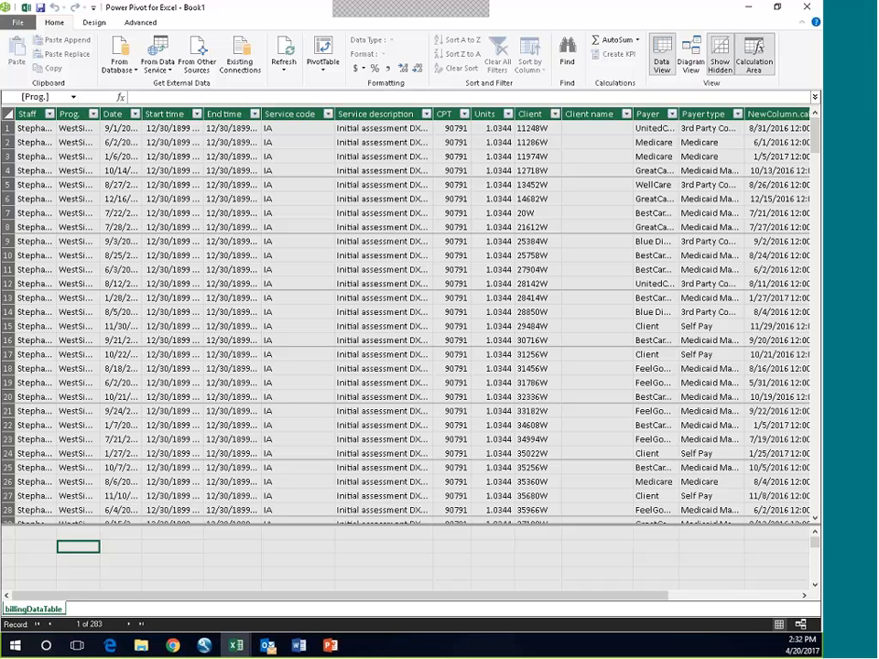
pyautogui.click(147, 98)
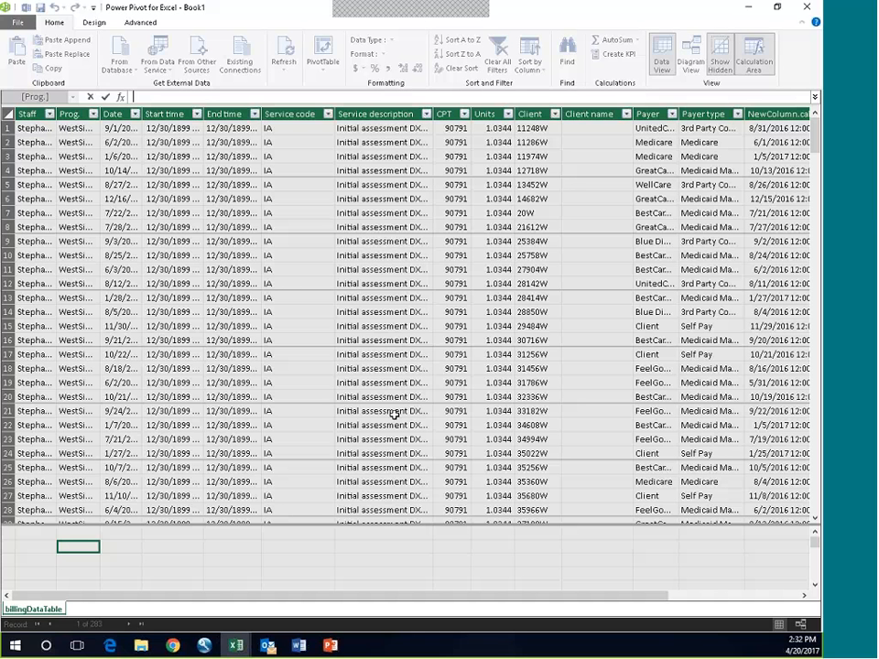
pyautogui.write('=')
pyautogui.press('BackSpace')
pyautogui.write('intakes:=c')
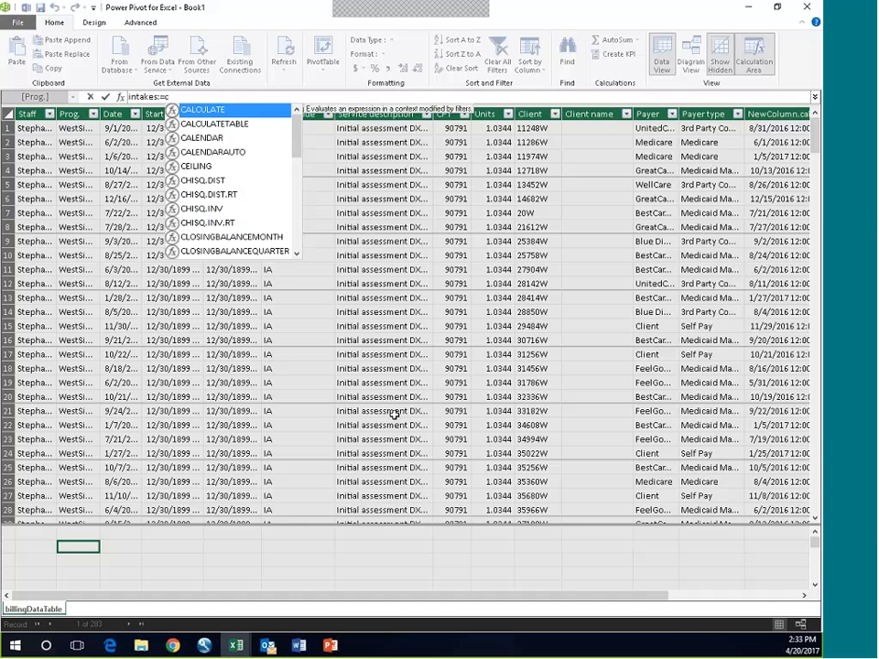
pyautogui.write('ou')
pyautogui.press('Down')
pyautogui.press('Down')
pyautogui.press('Down')
pyautogui.press('Down')
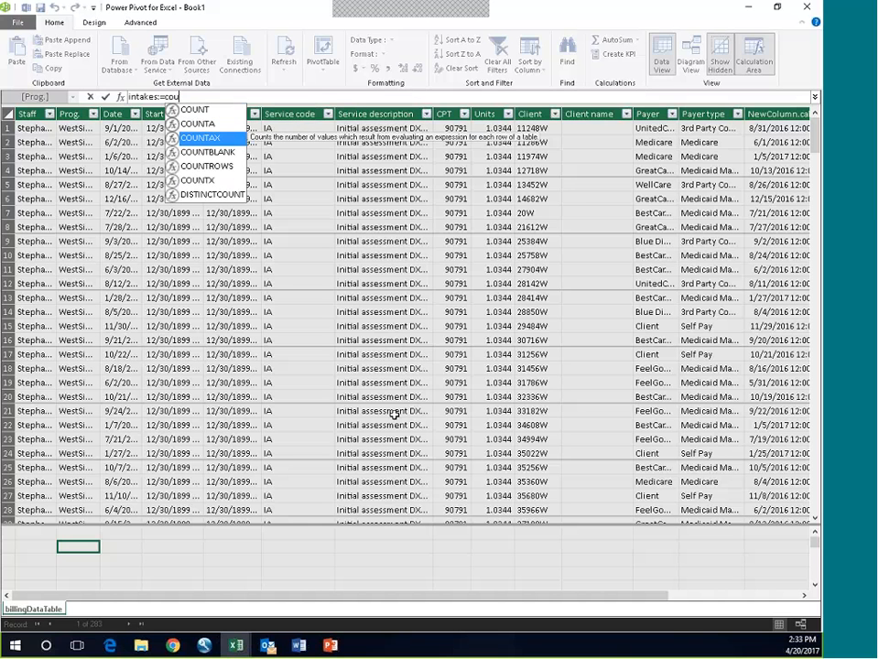
pyautogui.press('Tab')
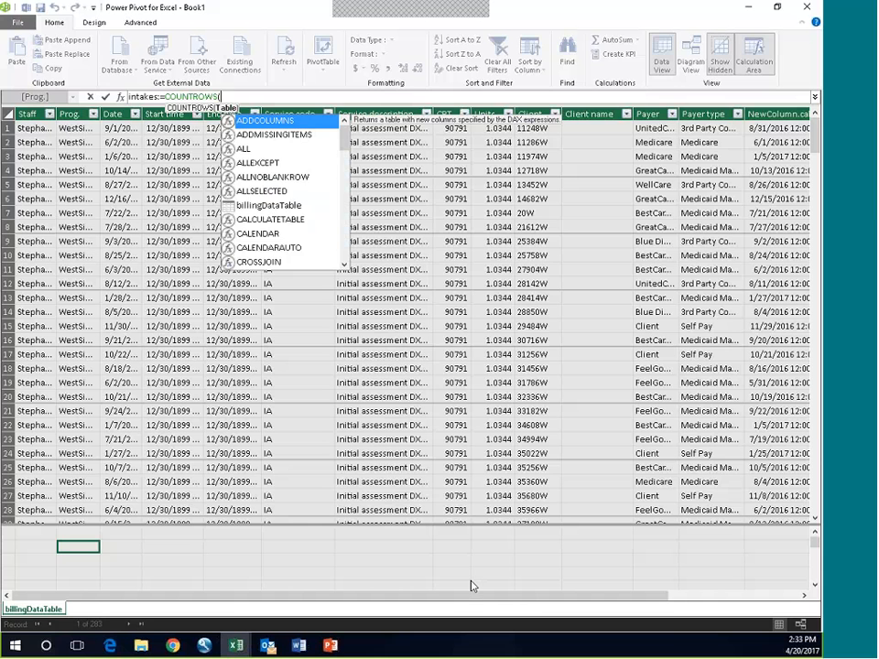
pyautogui.write('b')
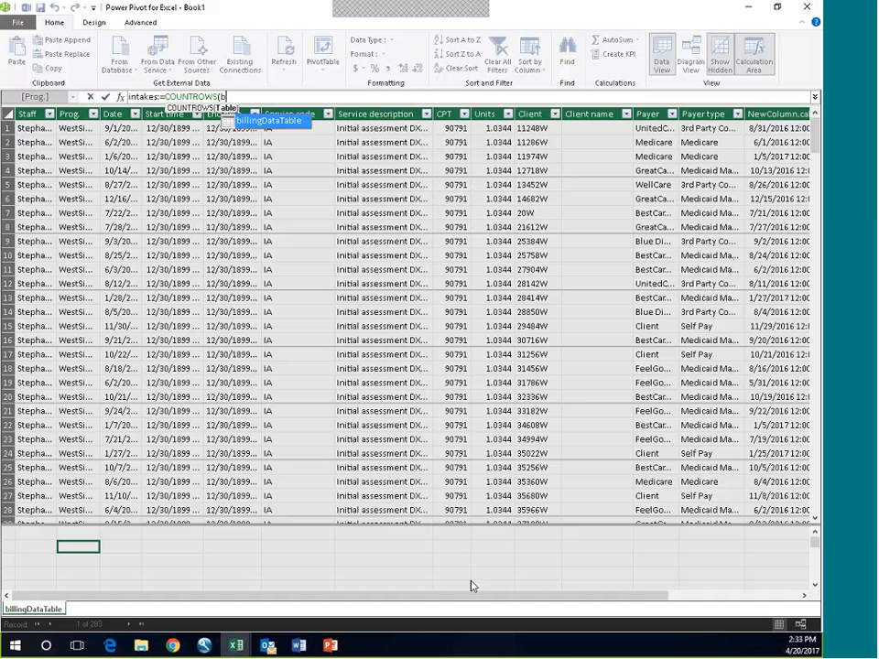
pyautogui.press('Tab')
pyautogui.write(')')
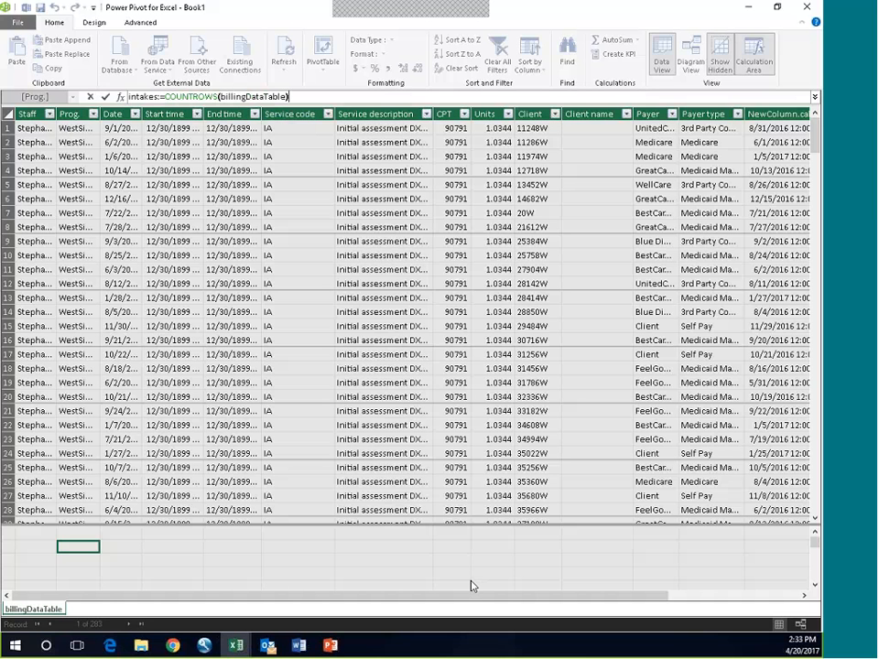
pyautogui.press('Return')
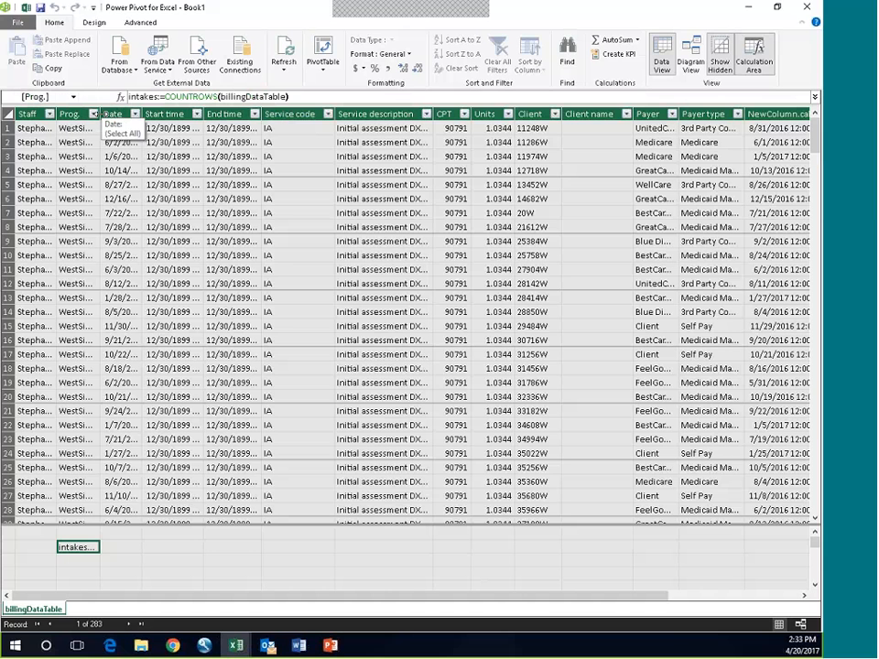
pyautogui.moveTo(101, 115); pyautogui.dragTo(130, 121)
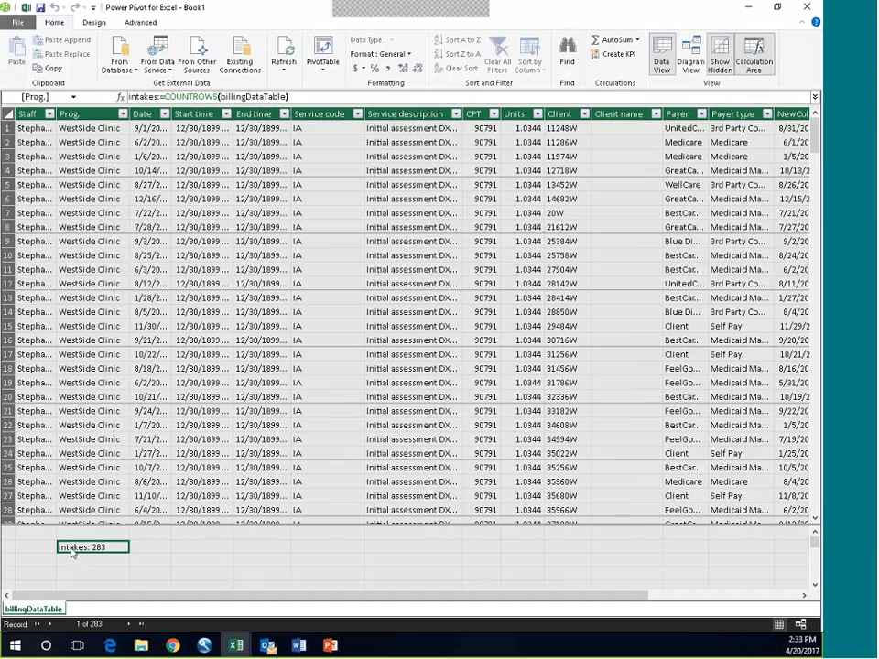
# Step: Add the measure 10day:=CALCULATE([intakes],billingDataTable[Custom]<10) in the calculation area directly below the intakes measure
pyautogui.click(71, 559)
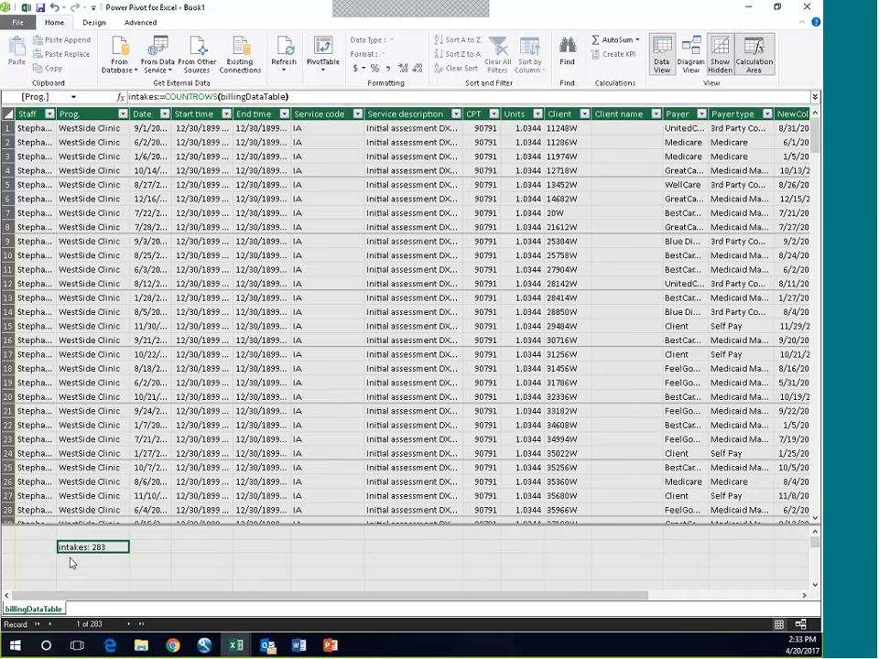
pyautogui.click(70, 563)
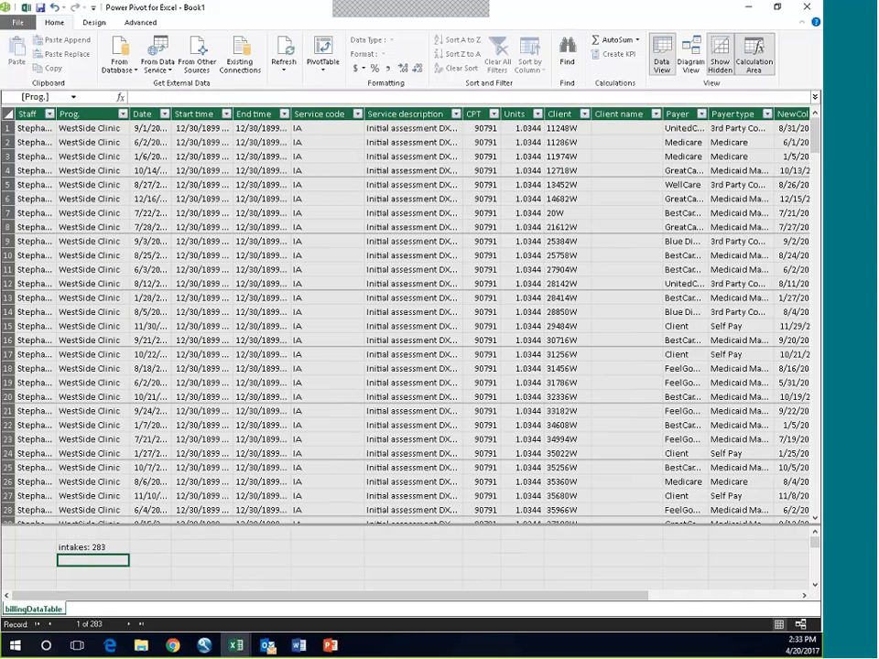
pyautogui.click(144, 98)
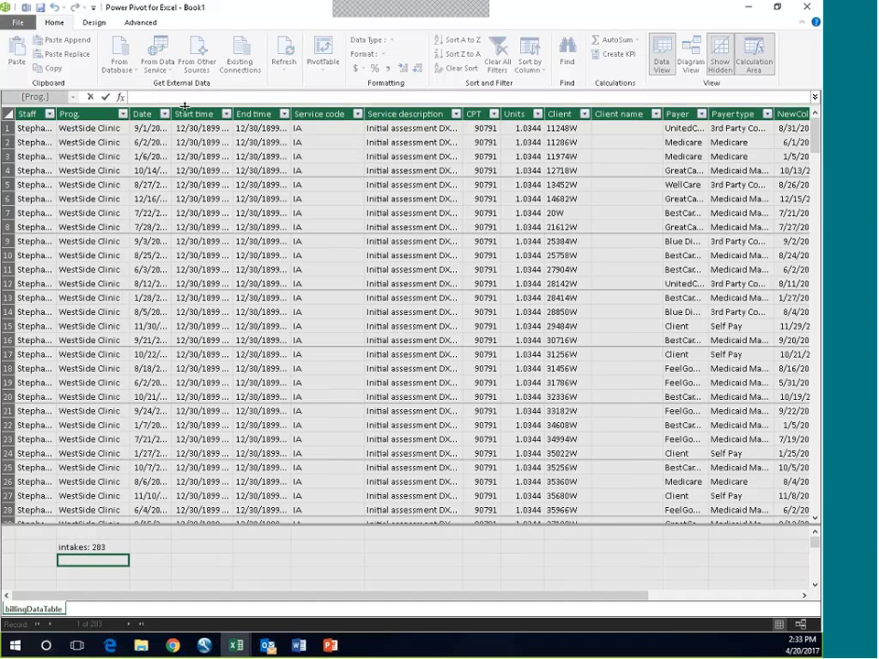
pyautogui.write('10day')
pyautogui.write(':+')
pyautogui.press('BackSpace')
pyautogui.write('=ca')
pyautogui.press('Tab')
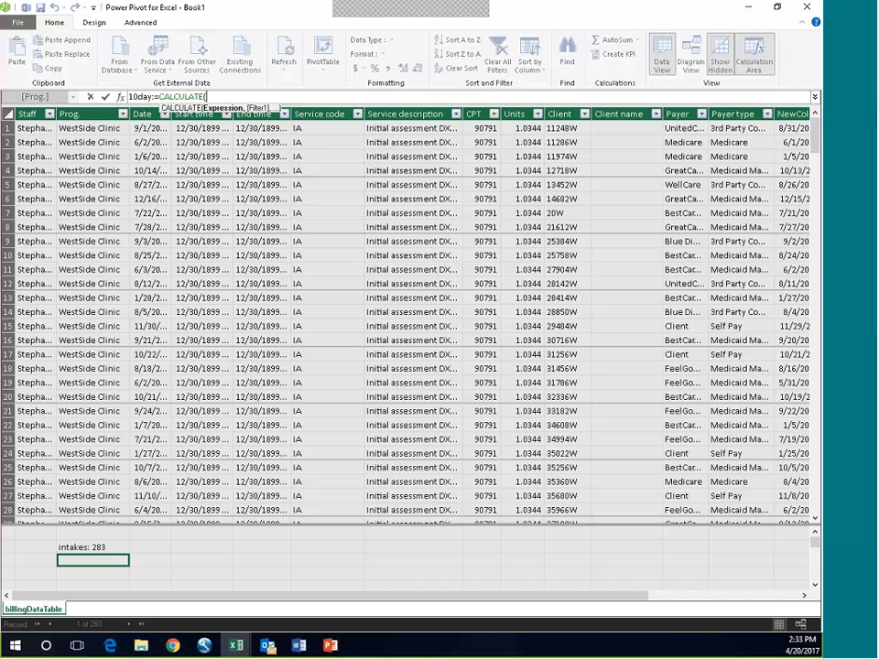
pyautogui.click(69, 549)
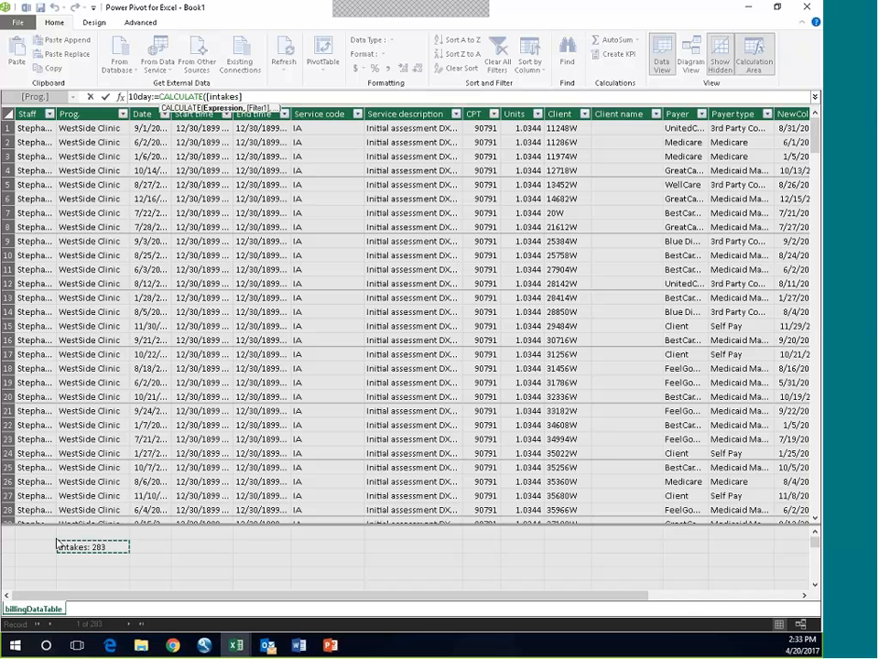
pyautogui.write(',')
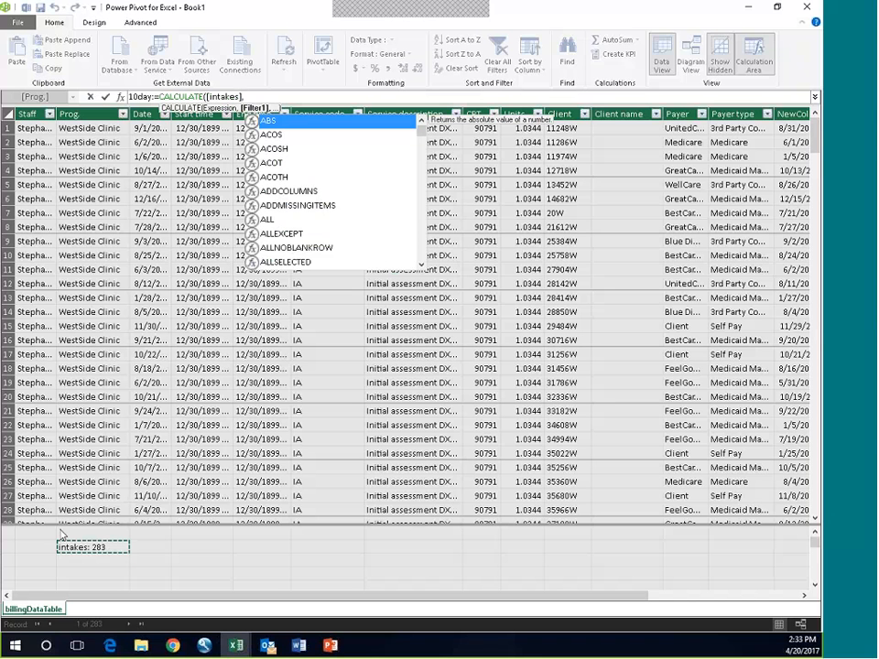
pyautogui.write('b')
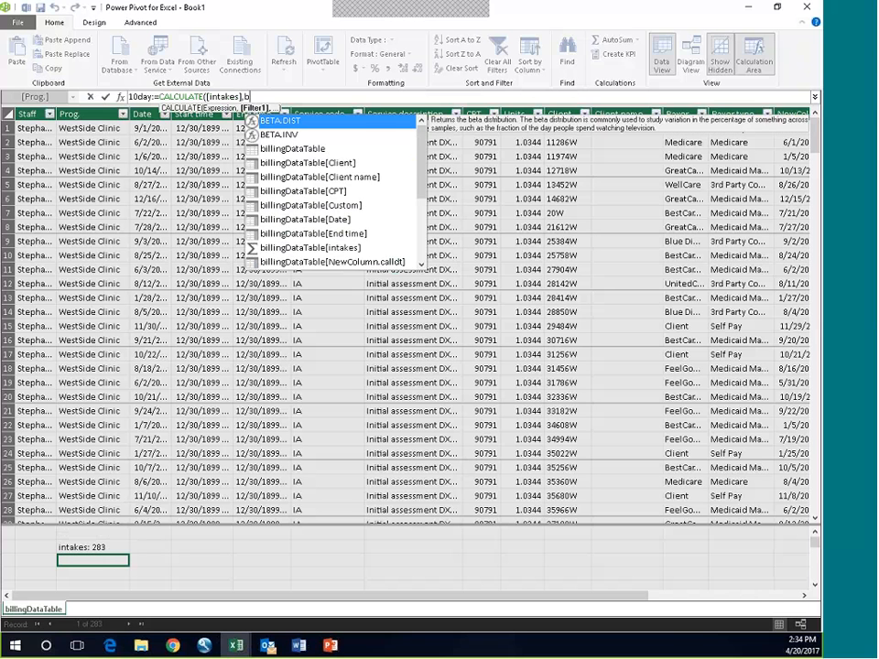
pyautogui.press('Down')
pyautogui.press('Down')
pyautogui.press('Down')
pyautogui.press('Down')
pyautogui.press('Down')
pyautogui.press('Down')
pyautogui.press('Tab')
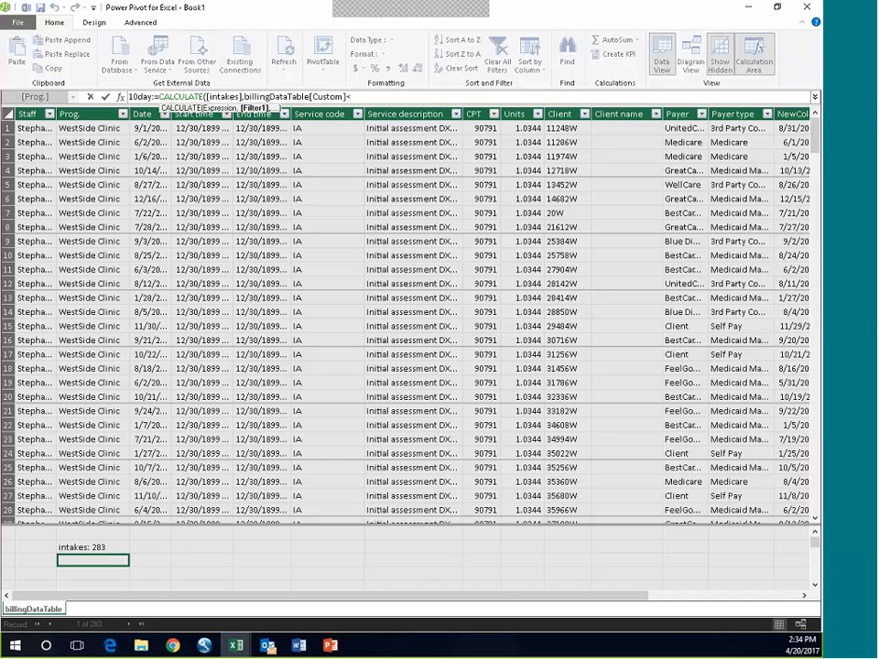
pyautogui.write('=10)')
pyautogui.press('Return')
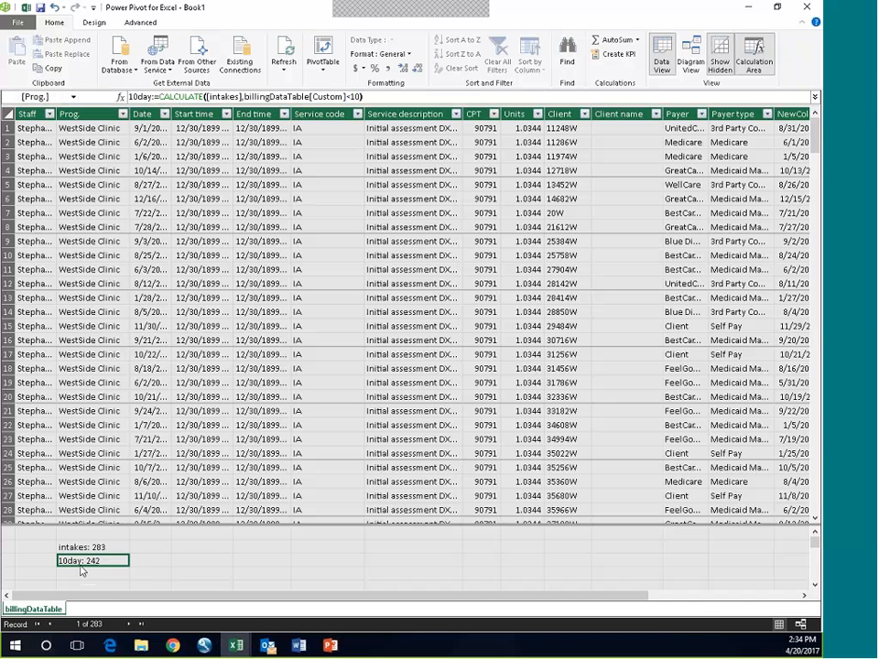
# Step: Add the measure %met:=[10day]/[intakes] under the Date column beside the intakes measure, and widen the Date column
pyautogui.click(150, 546)
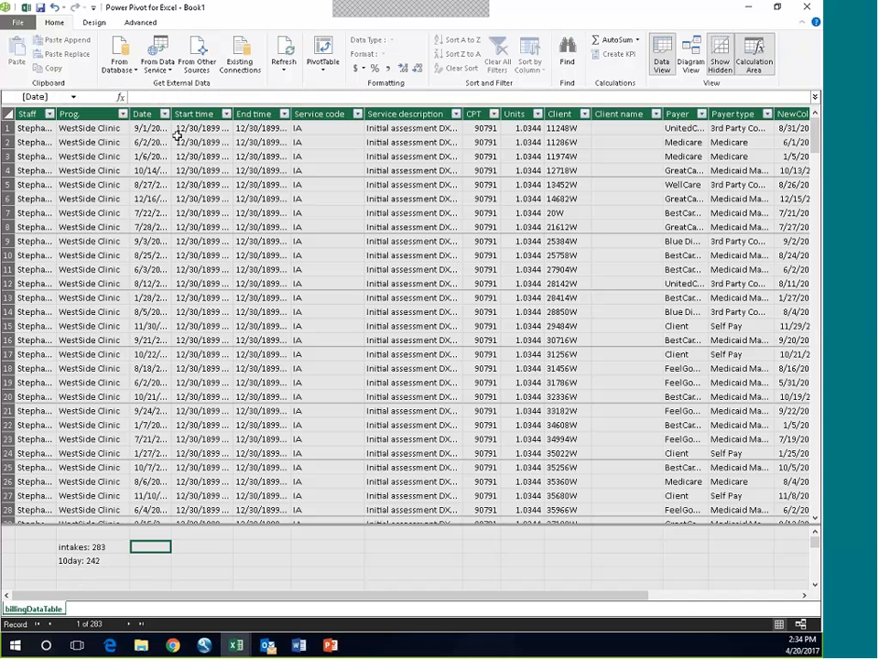
pyautogui.click(142, 98)
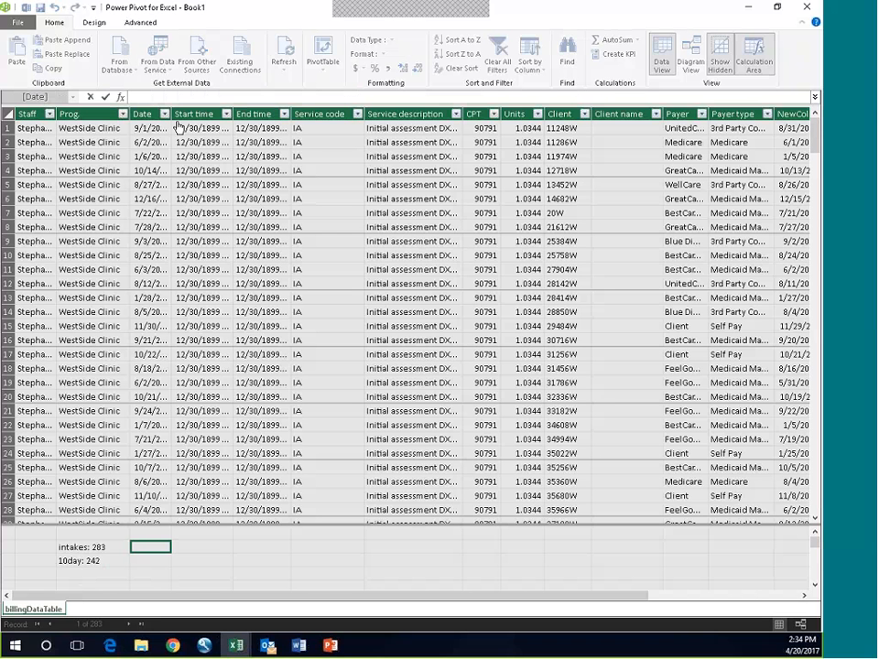
pyautogui.write('%met:=')
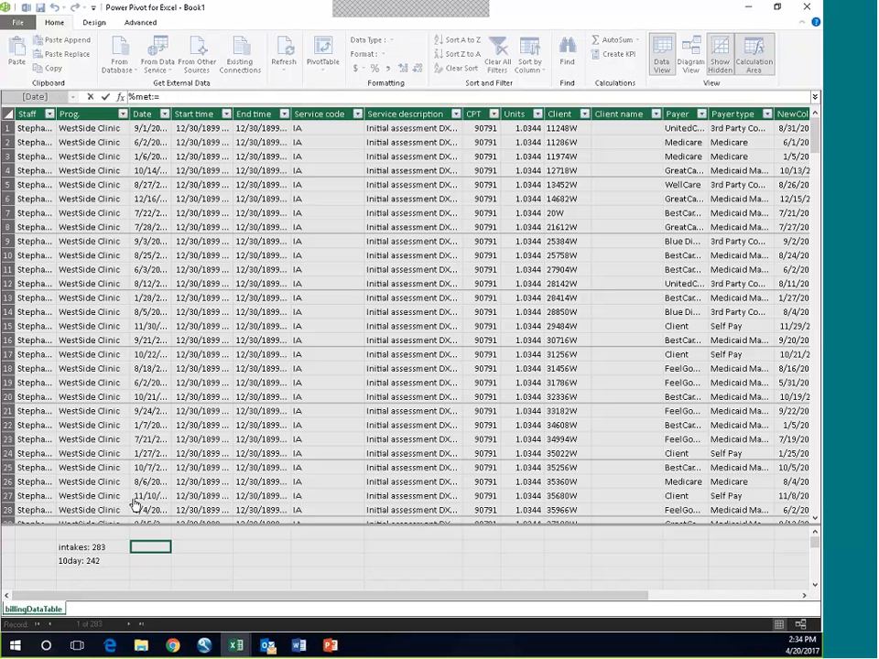
pyautogui.click(78, 567)
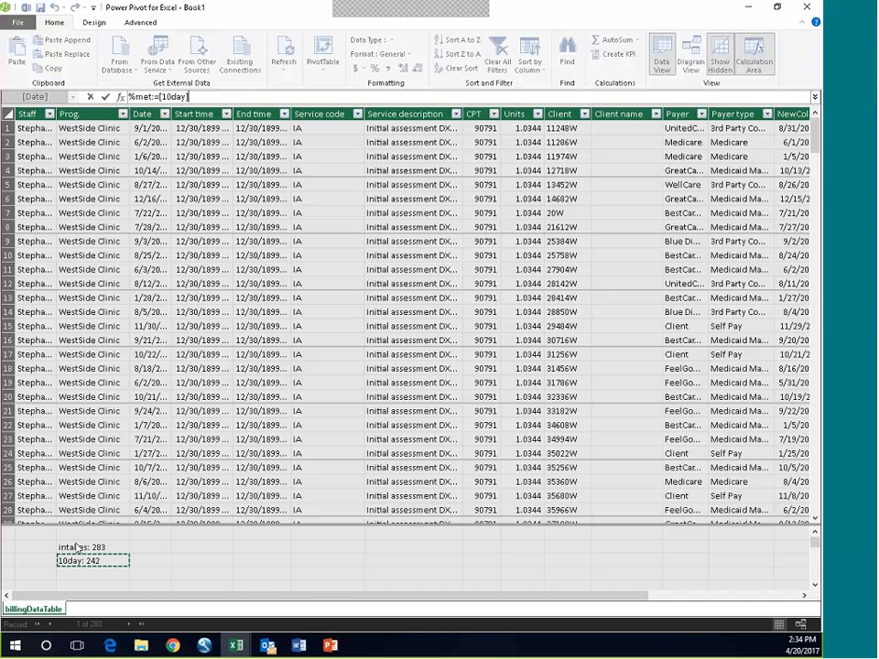
pyautogui.write('/')
pyautogui.click(78, 549)
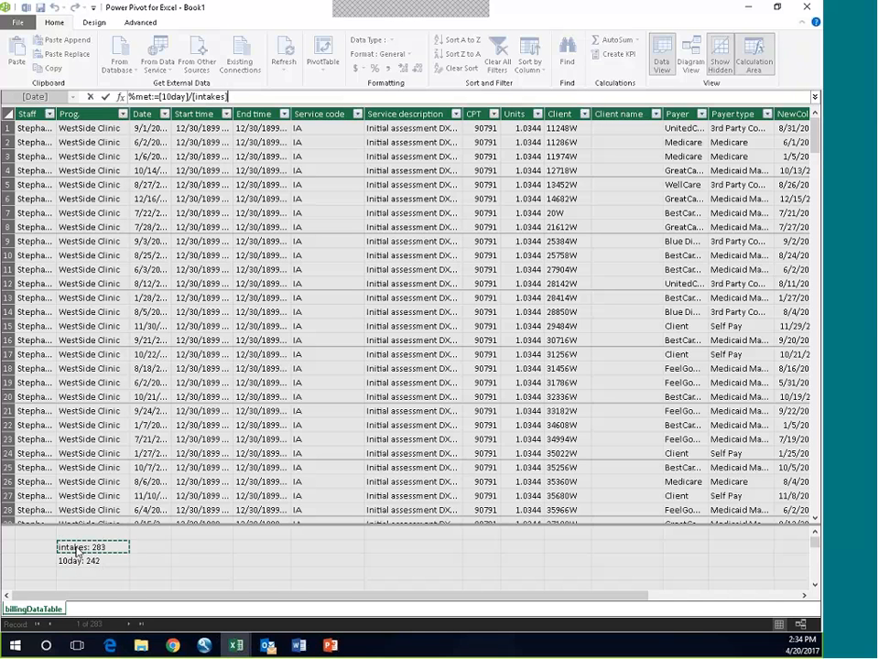
pyautogui.press('Return')
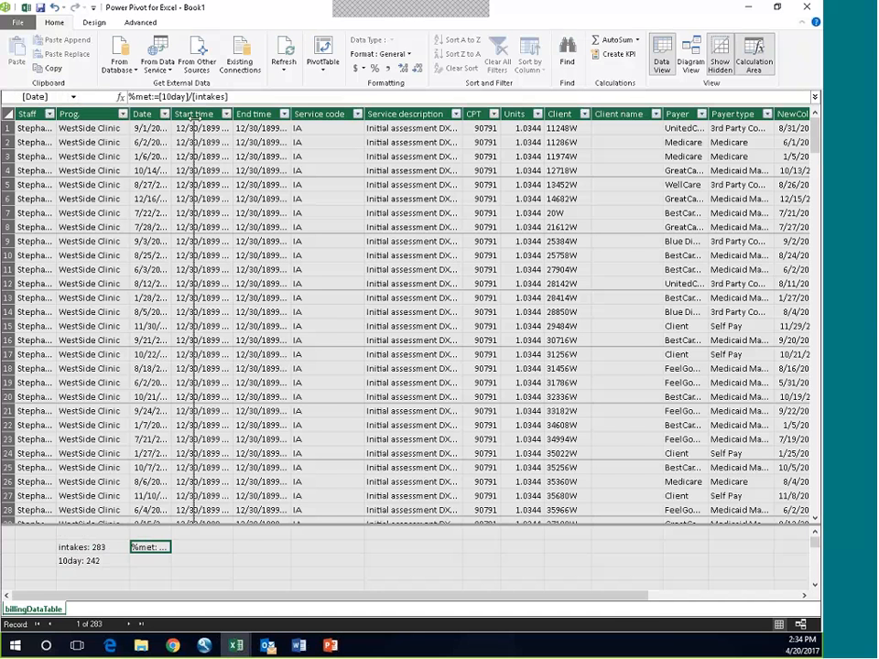
pyautogui.moveTo(194, 116); pyautogui.dragTo(194, 117)
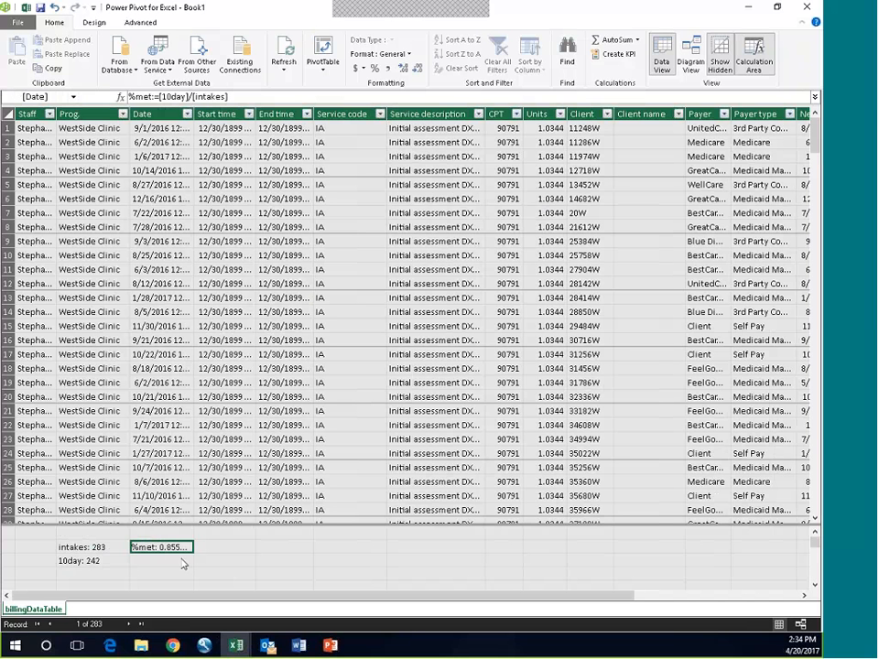
# Step: Add the measure avg:=AVERAGE(billingDataTable[Custom]) in the calculation area directly below the %met measure
pyautogui.click(142, 565)
pyautogui.write('%r')
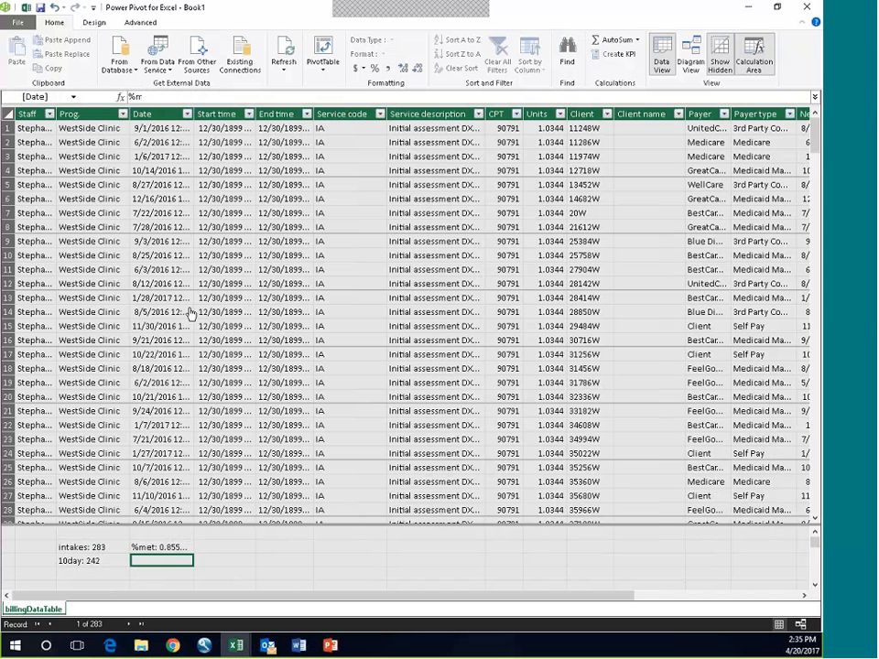
pyautogui.click(135, 99)
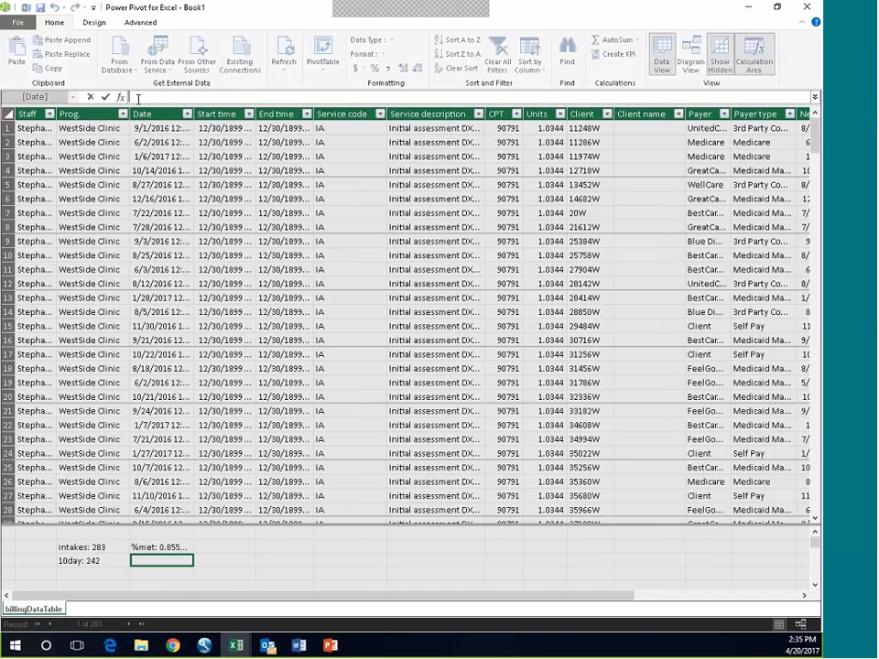
pyautogui.write('avg:=av')
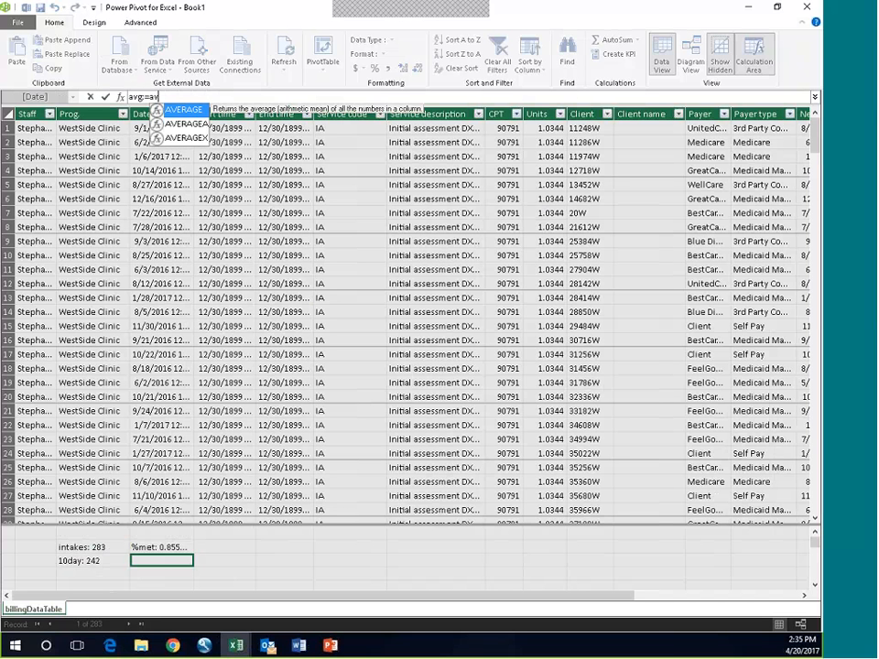
pyautogui.press('Tab')
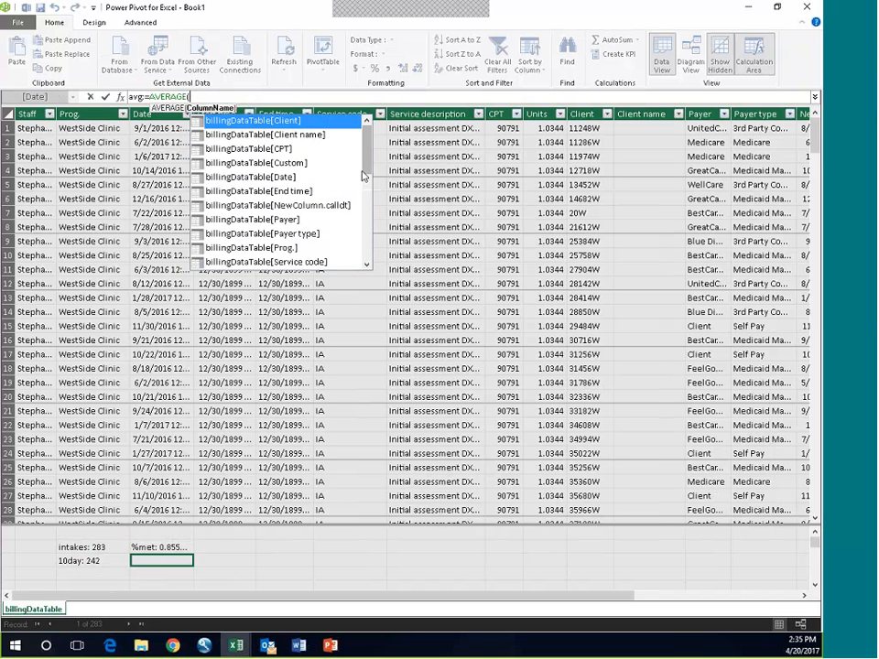
pyautogui.click(307, 163)
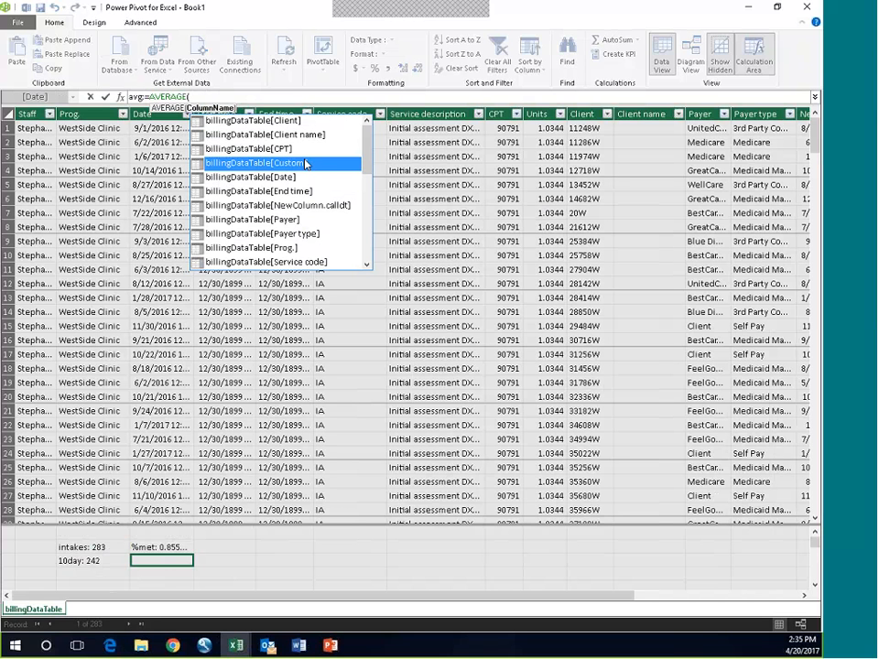
pyautogui.doubleClick(307, 163)
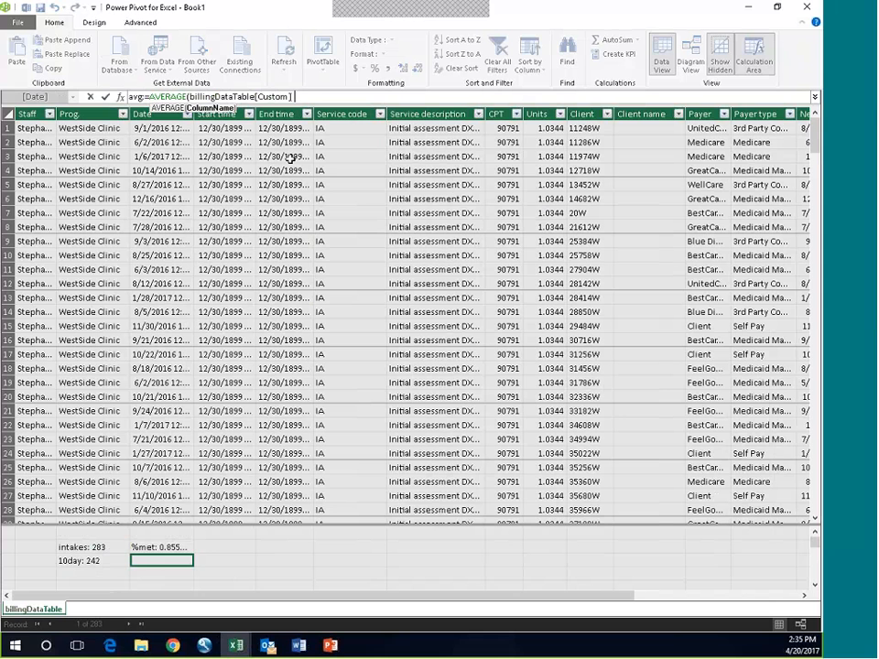
pyautogui.write(')')
pyautogui.press('Return')
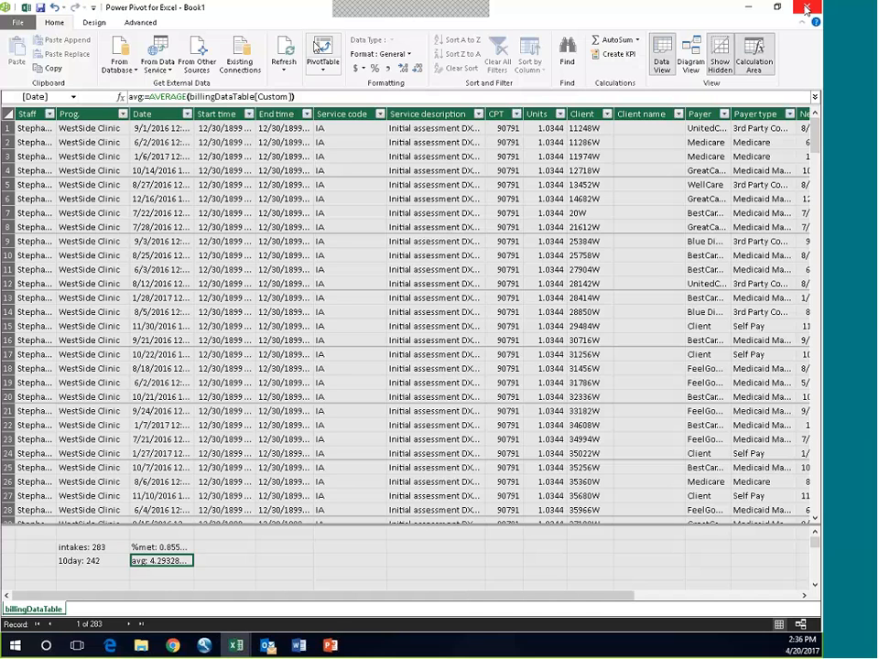
# Step: Create a PivotTable from the data model in cell A1 of the existing Sheet1, and close the workbook queries list
pyautogui.click(323, 46)
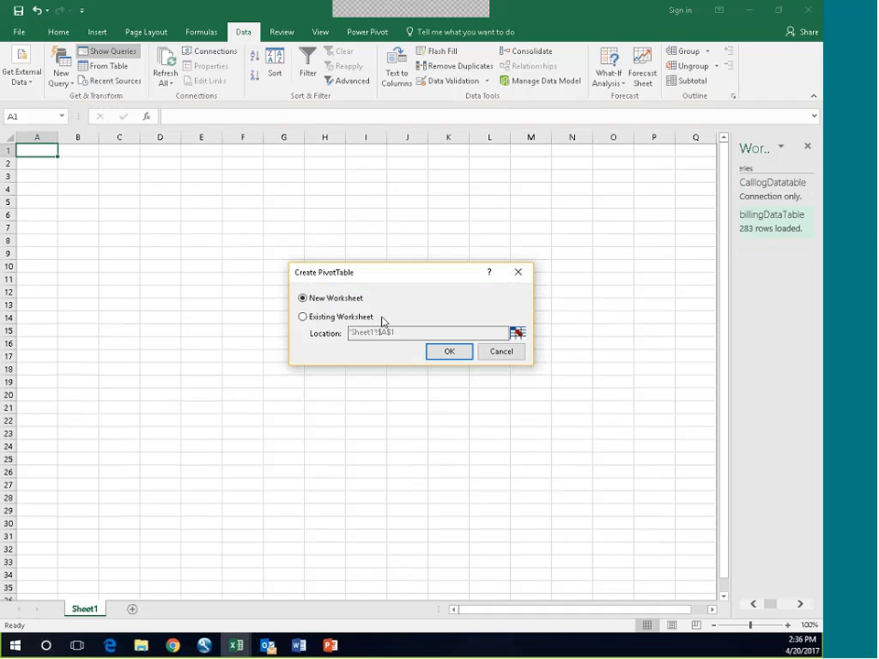
pyautogui.click(302, 316)
pyautogui.click(435, 352)
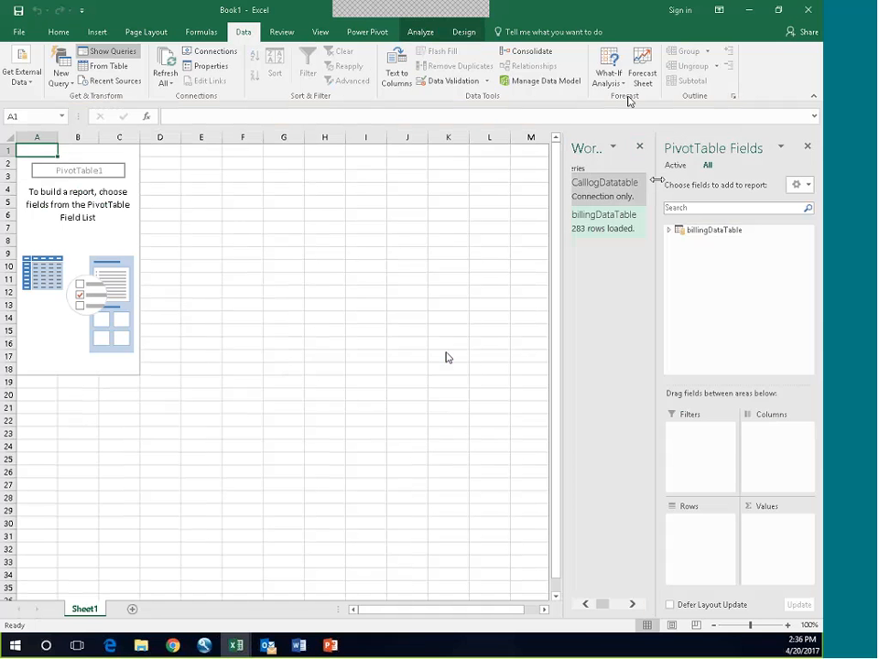
pyautogui.click(639, 147)
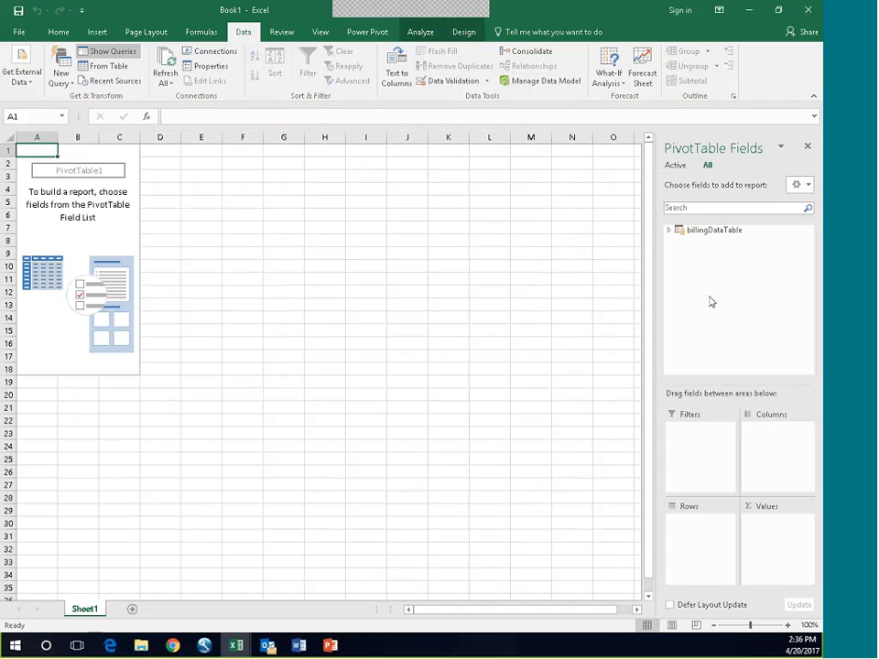
# Step: Add the intakes, 10day, %met and avg measures from billingDataTable to the PivotTable's values, in that order
pyautogui.click(670, 234)
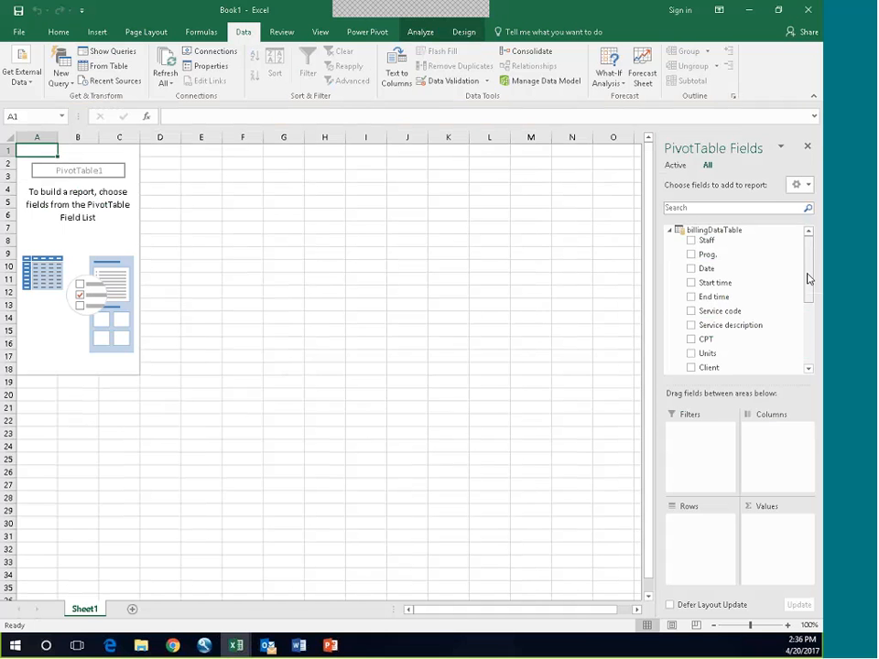
pyautogui.moveTo(810, 271); pyautogui.dragTo(814, 342)
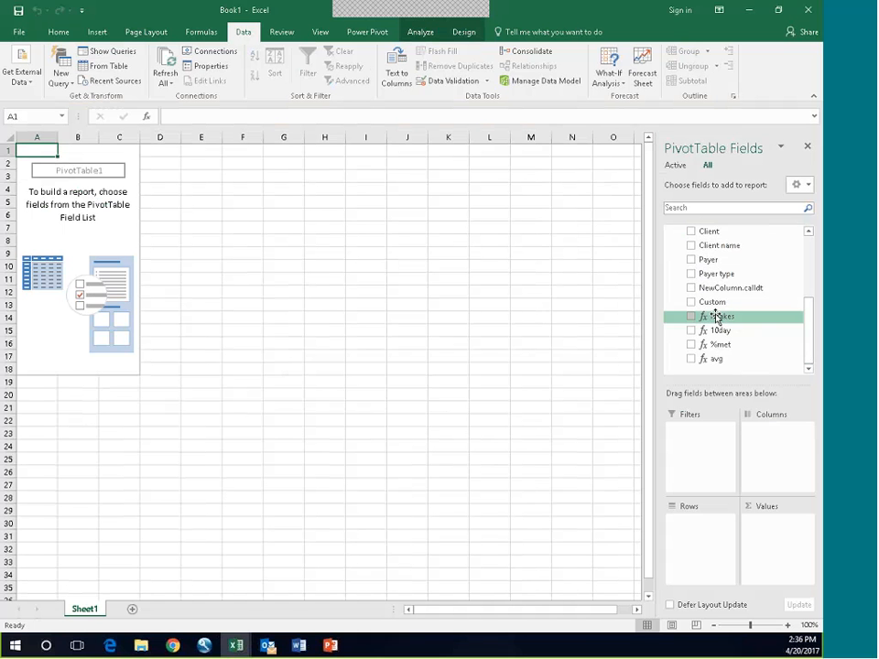
pyautogui.moveTo(713, 316); pyautogui.dragTo(768, 534)
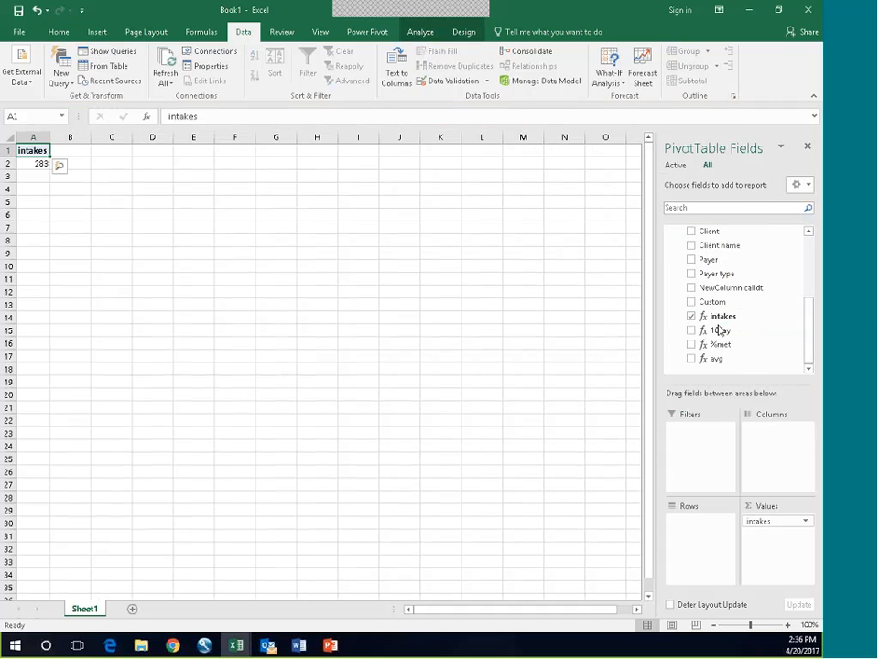
pyautogui.moveTo(720, 331); pyautogui.dragTo(761, 536)
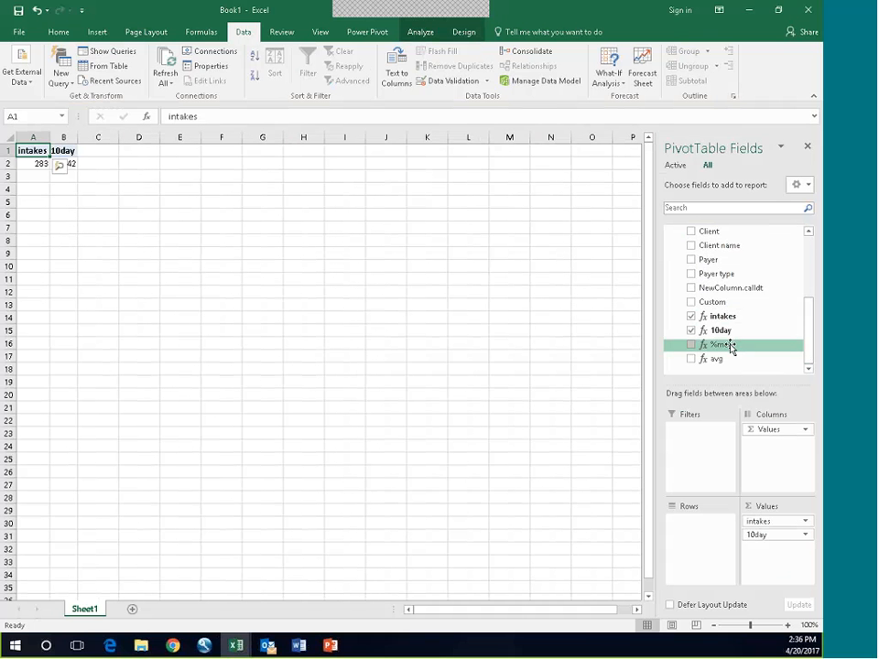
pyautogui.moveTo(731, 348); pyautogui.dragTo(771, 557)
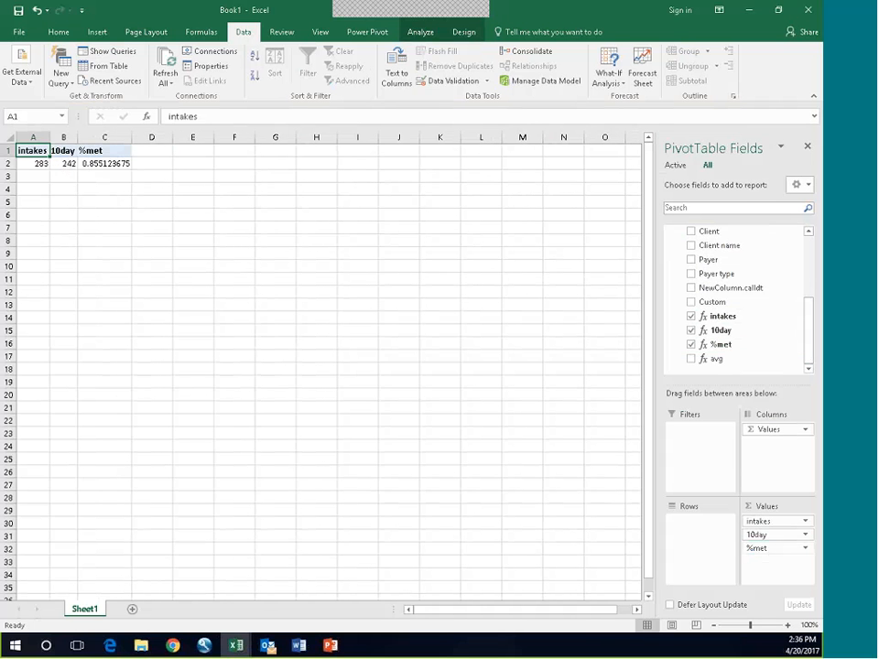
pyautogui.moveTo(716, 358); pyautogui.dragTo(772, 575)
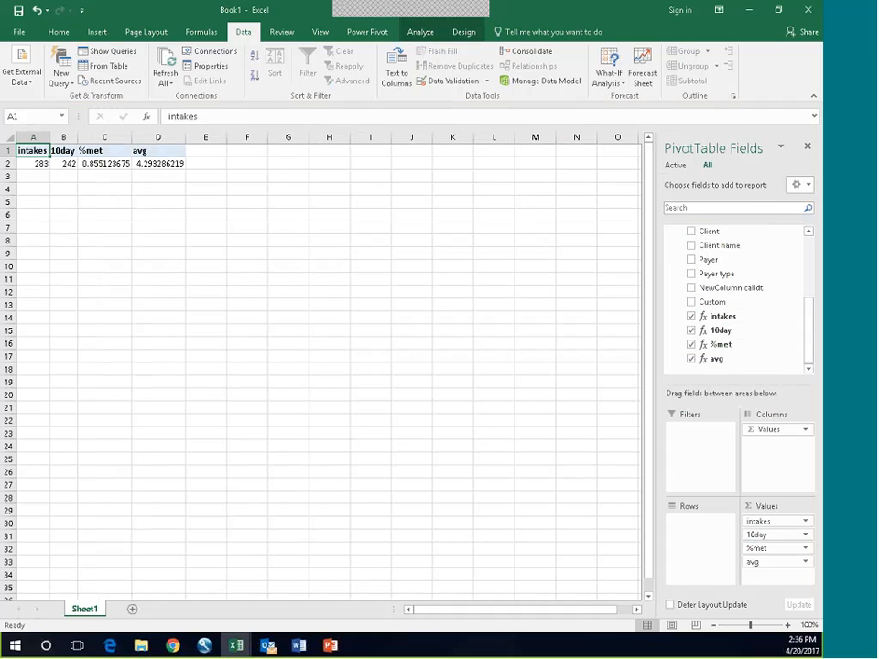
pyautogui.click(65, 188)
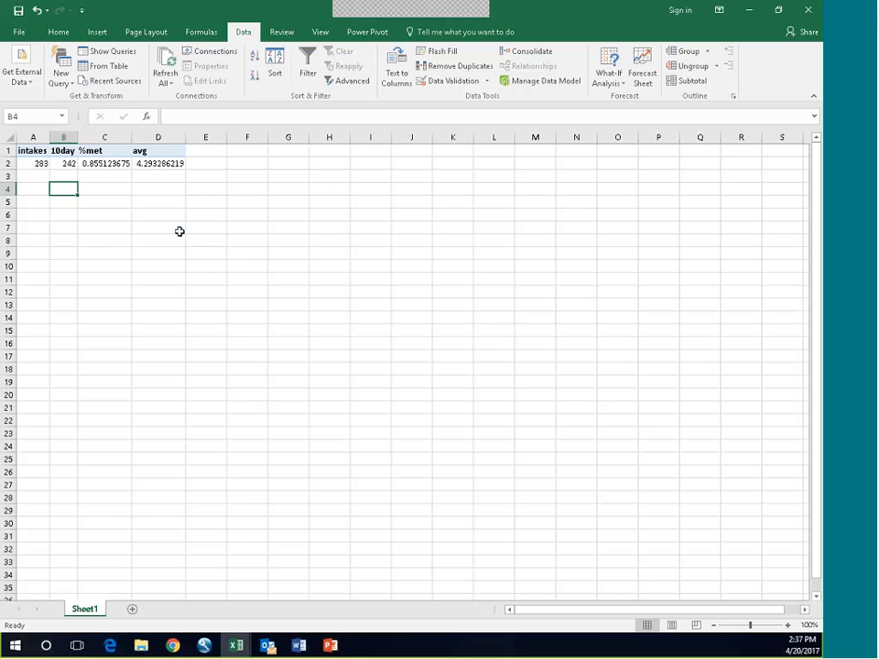
# Step: Break the PivotTable rows down by Date, keeping only the year and month levels, and expand 2016 and 2017
pyautogui.click(116, 165)
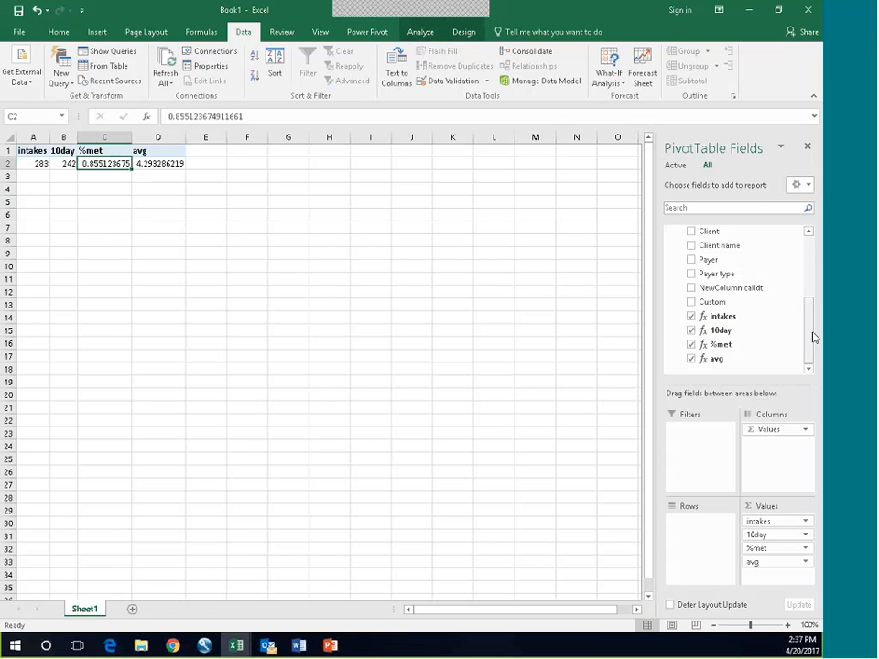
pyautogui.moveTo(814, 338); pyautogui.dragTo(818, 259)
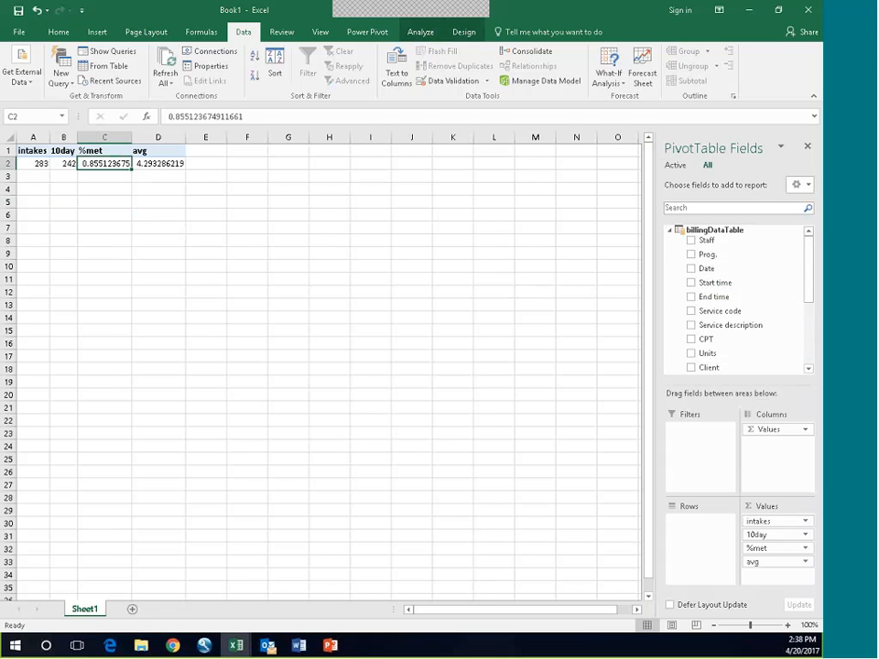
pyautogui.moveTo(706, 268); pyautogui.dragTo(694, 535)
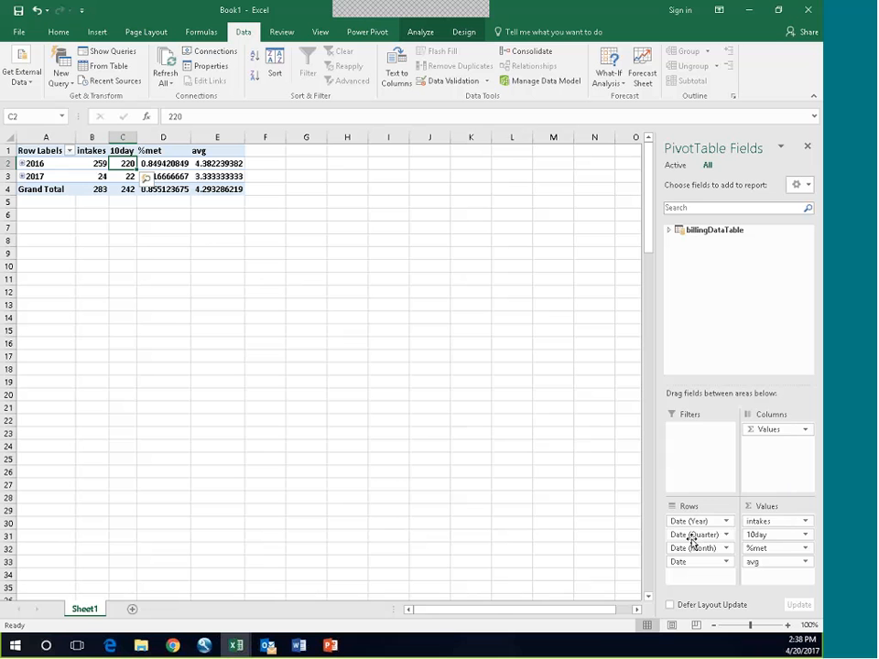
pyautogui.click(694, 539)
pyautogui.moveTo(694, 539); pyautogui.dragTo(716, 365)
pyautogui.moveTo(677, 548); pyautogui.dragTo(706, 281)
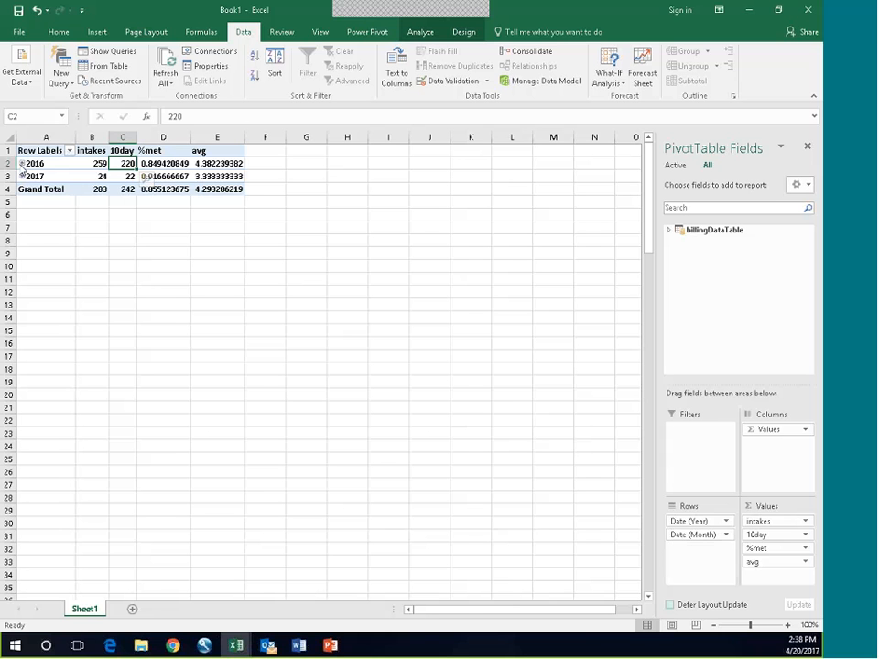
pyautogui.click(21, 164)
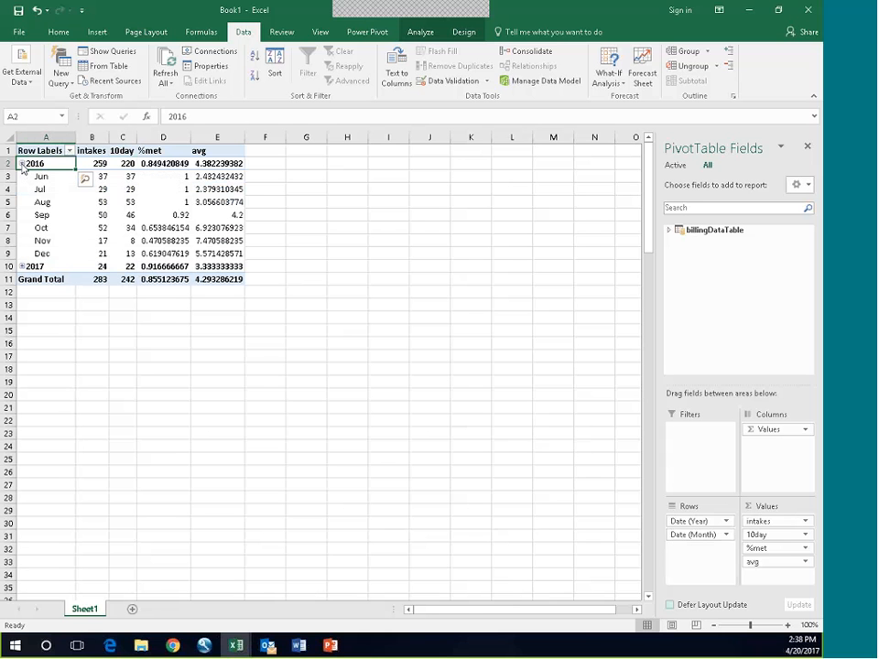
pyautogui.click(21, 267)
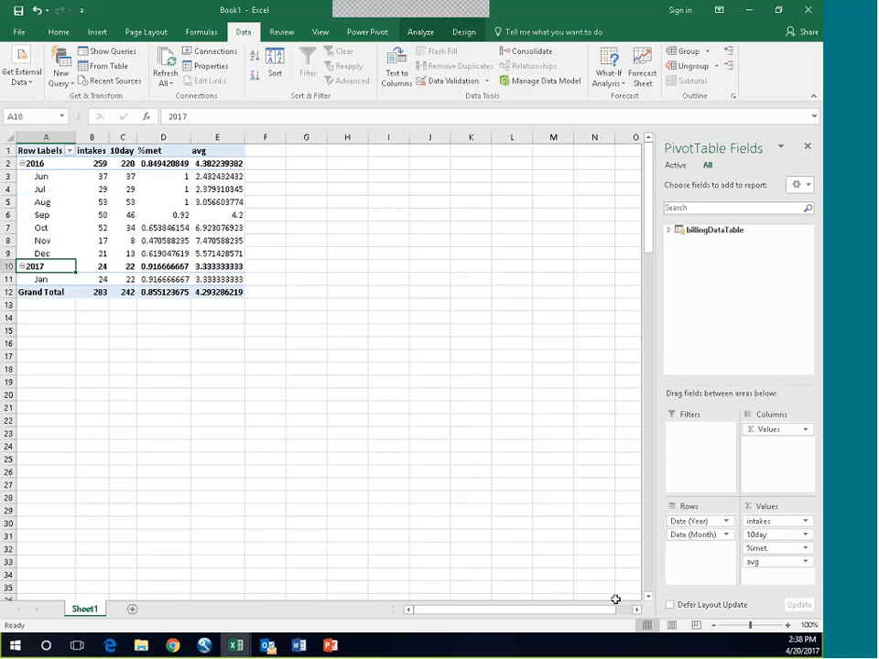
# Step: Format the %met values in the PivotTable as Percentage with 2 decimal places
pyautogui.click(806, 548)
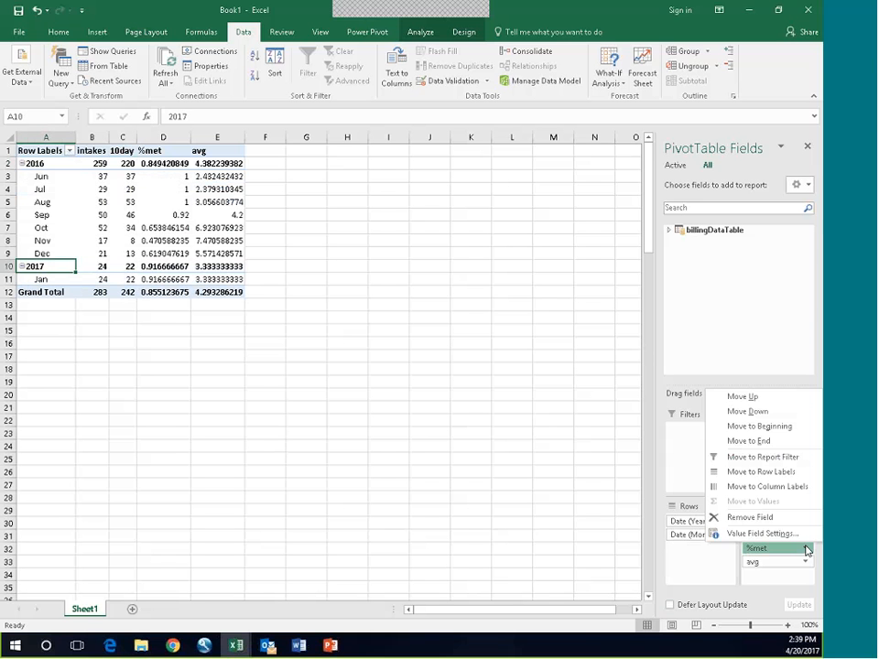
pyautogui.click(749, 535)
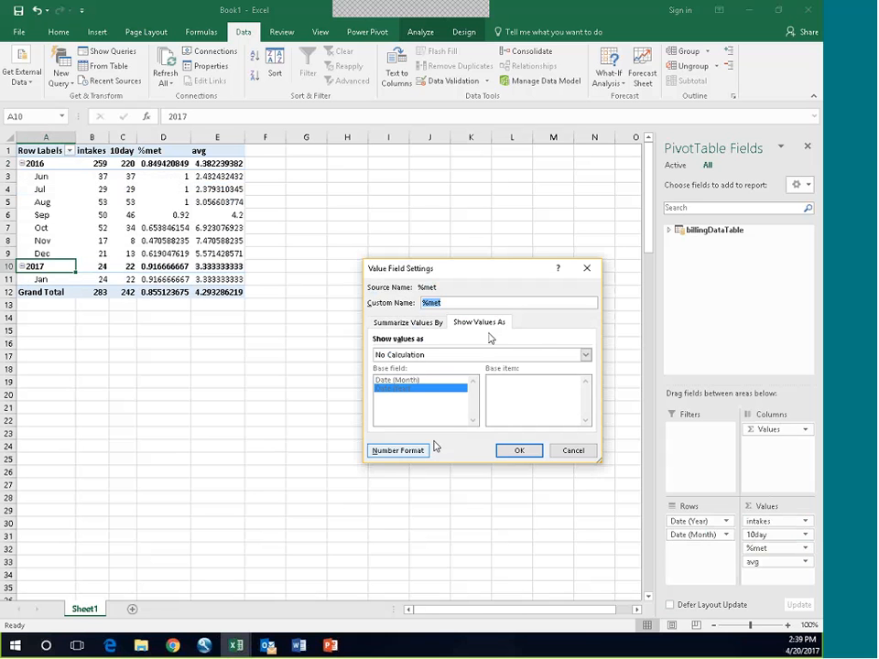
pyautogui.click(397, 449)
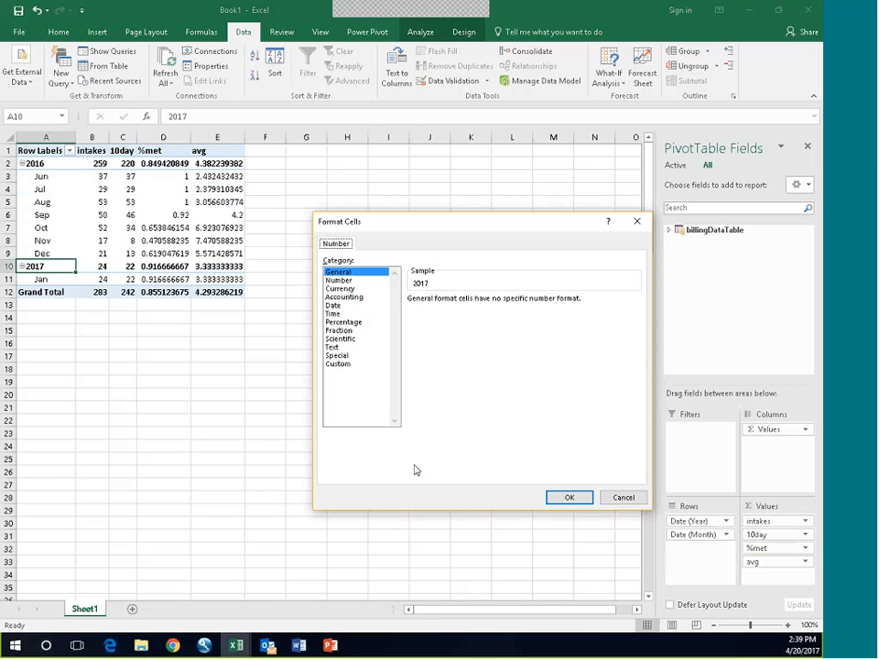
pyautogui.click(341, 322)
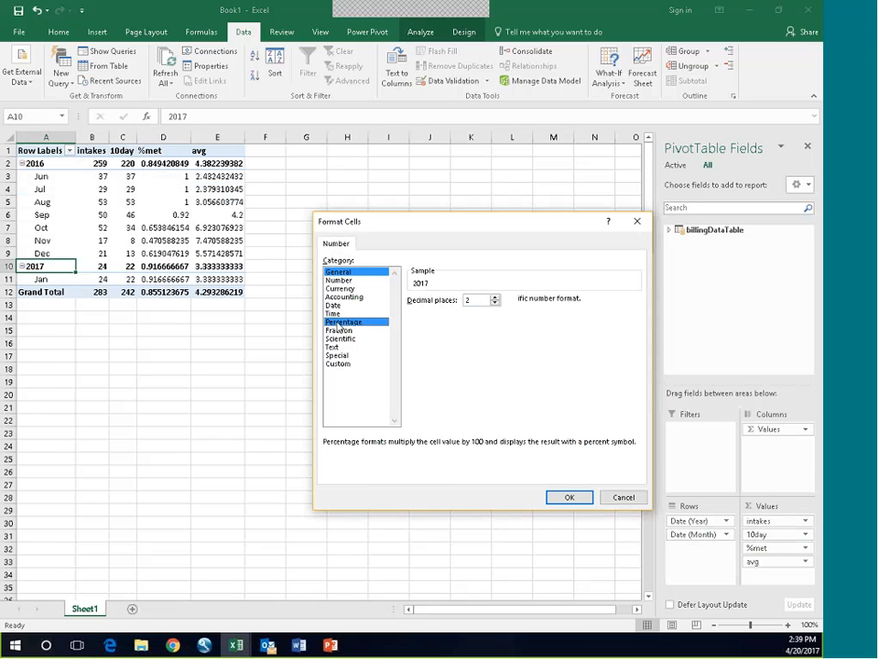
pyautogui.click(568, 497)
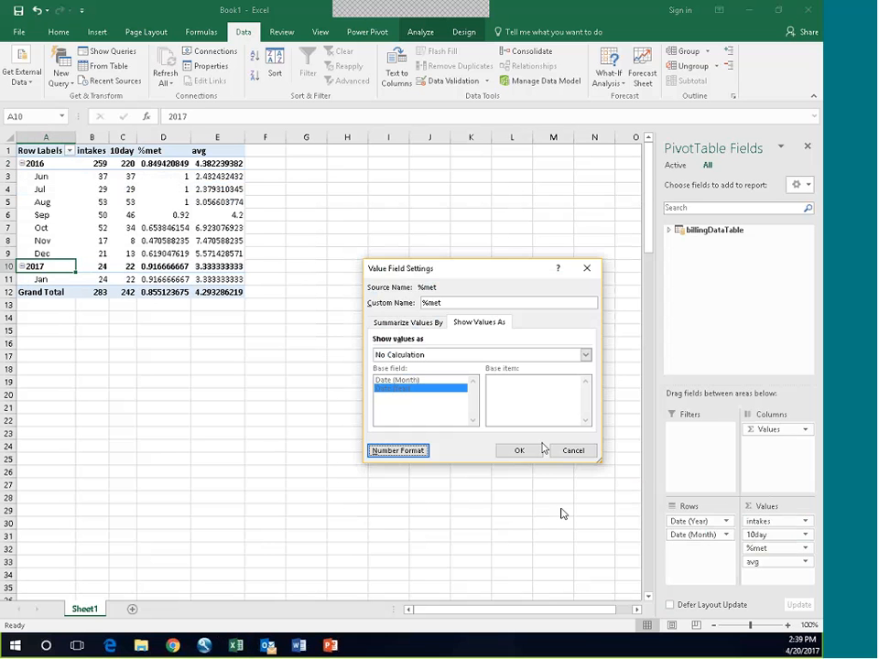
pyautogui.click(522, 449)
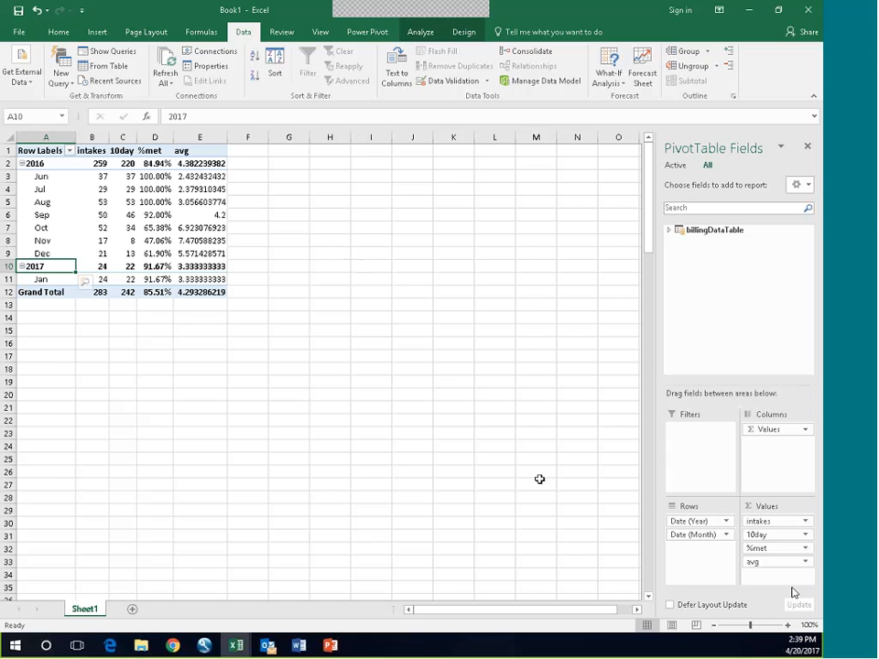
# Step: Format the avg values in the PivotTable as Number with 2 decimal places
pyautogui.click(806, 563)
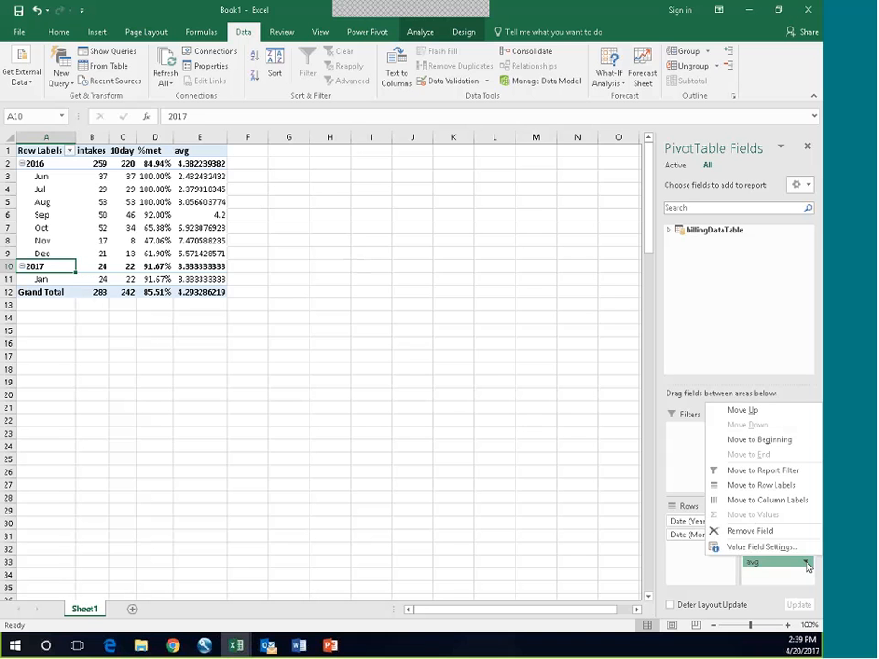
pyautogui.click(756, 547)
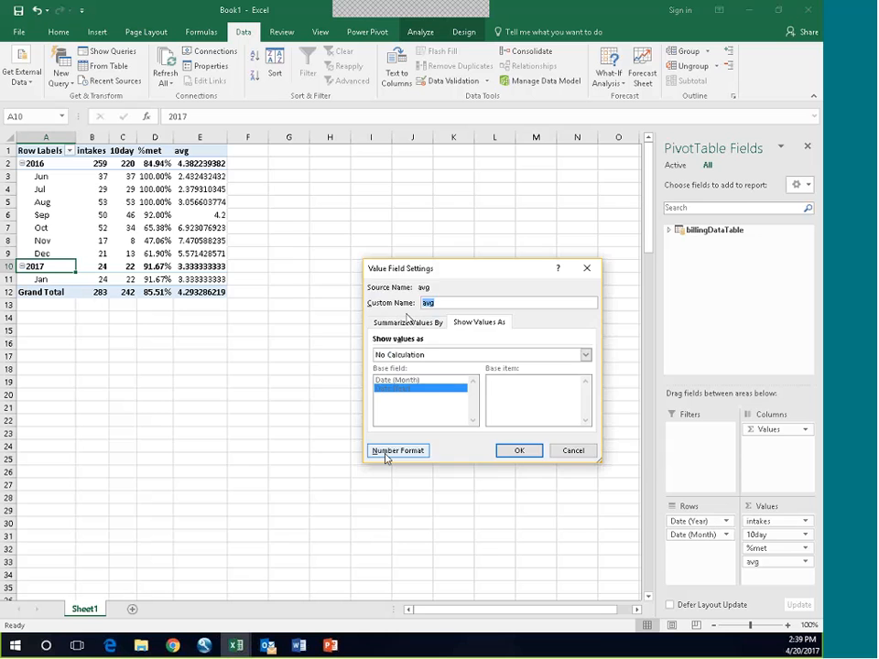
pyautogui.click(385, 453)
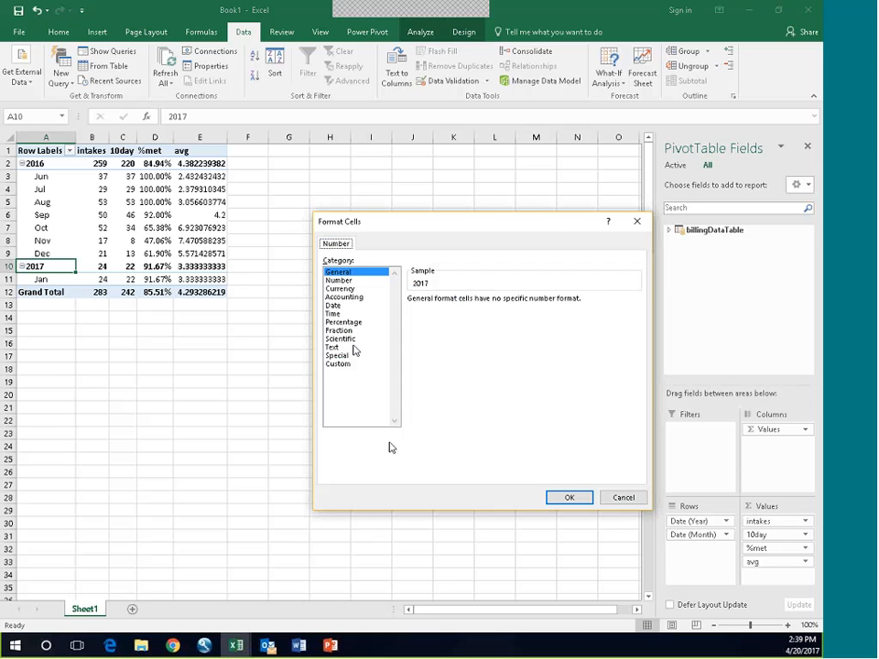
pyautogui.click(339, 280)
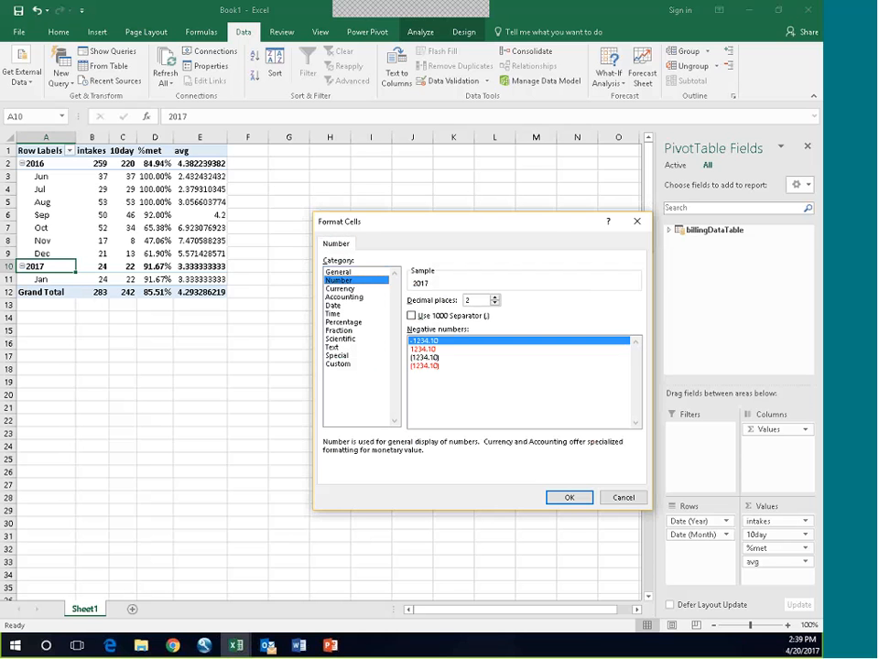
pyautogui.click(569, 497)
pyautogui.press('Return')
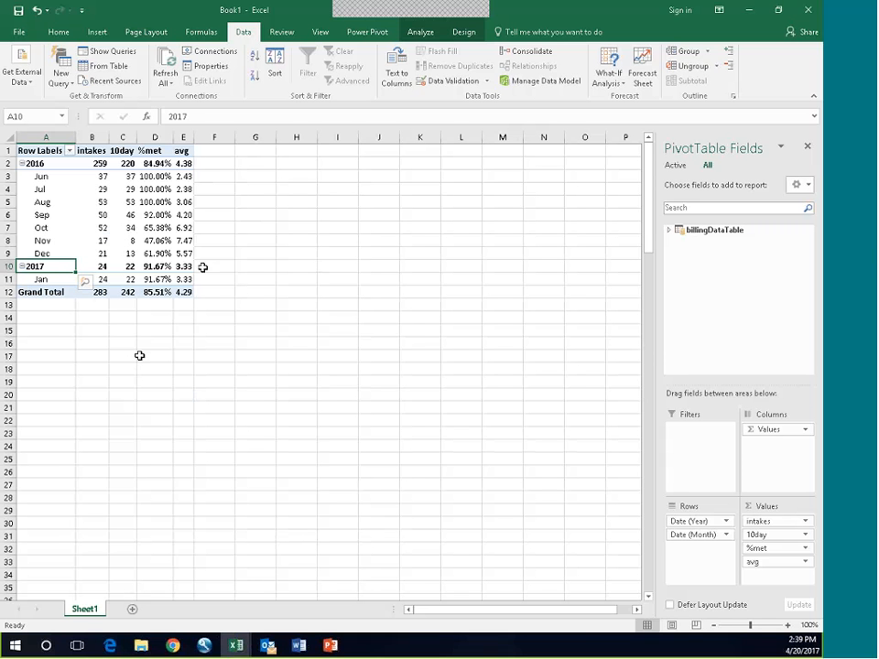
pyautogui.click(181, 153)
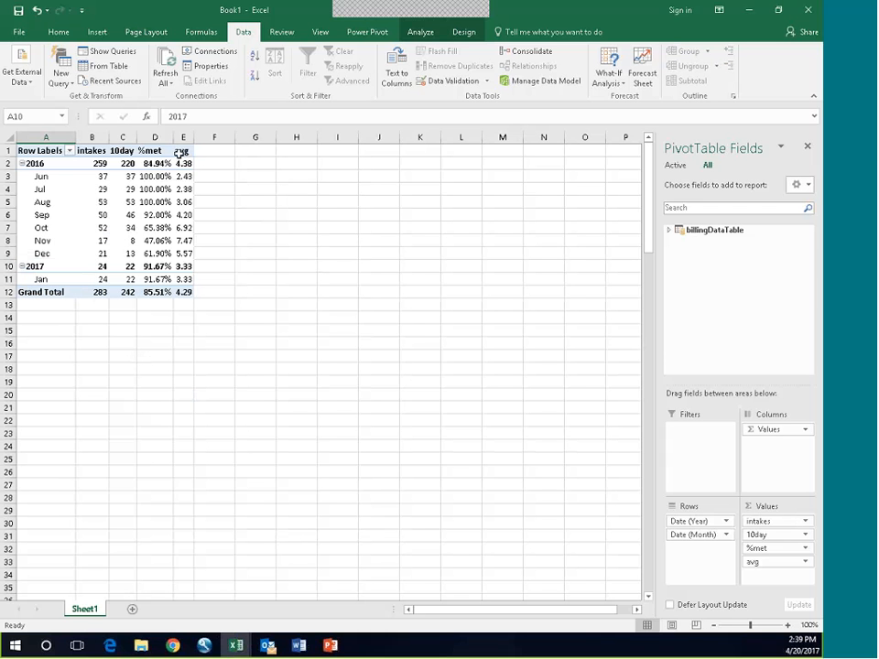
# Step: Apply the circled check, exclamation and cross icon set to all cells showing avg values, and widen the avg column
pyautogui.click(185, 164)
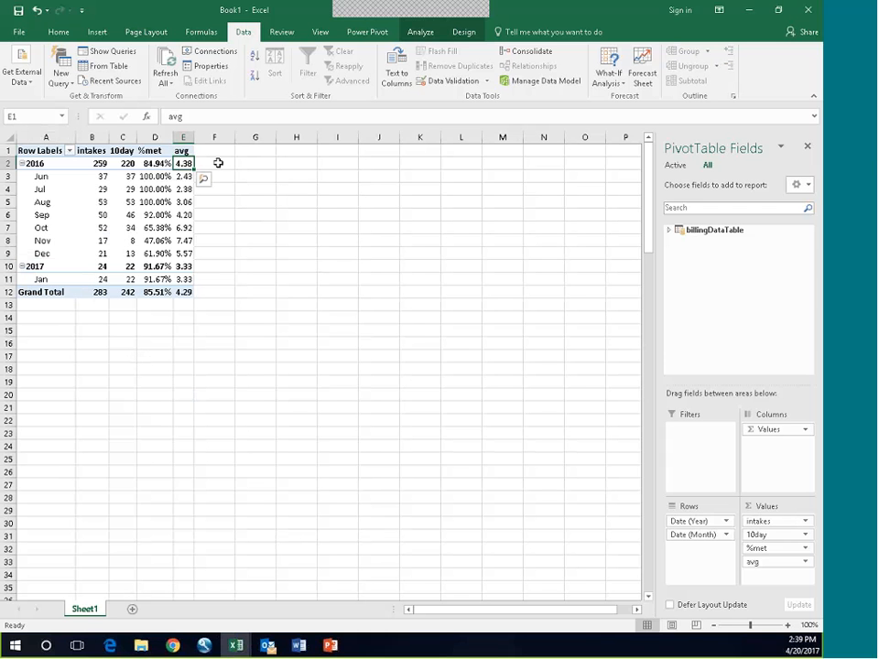
pyautogui.click(58, 33)
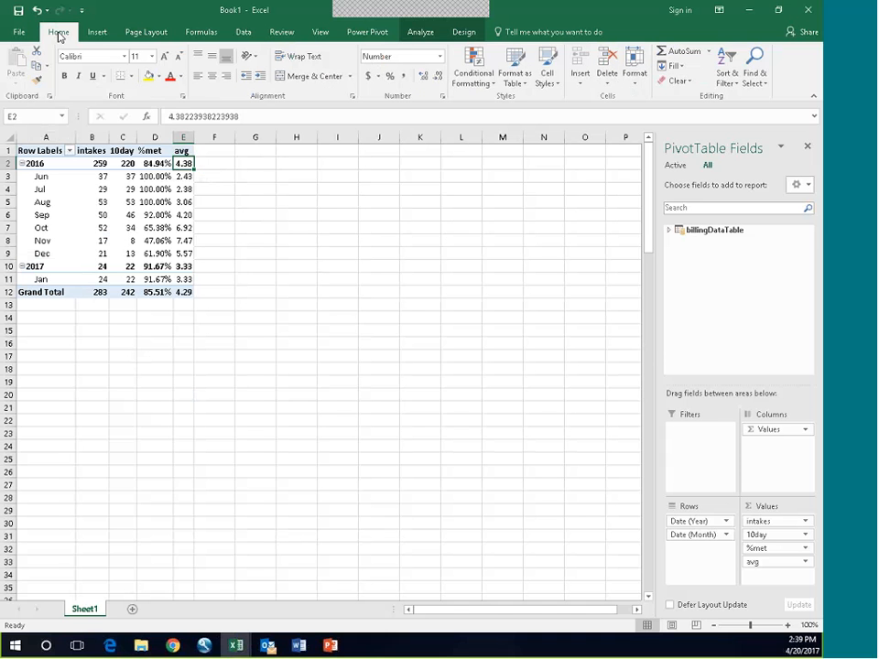
pyautogui.click(475, 71)
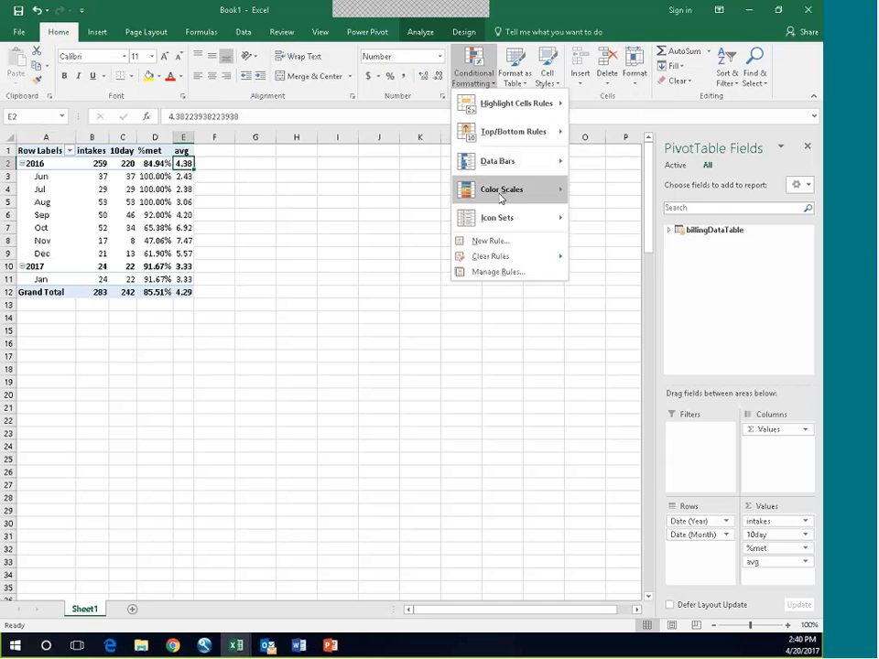
pyautogui.moveTo(499, 220)
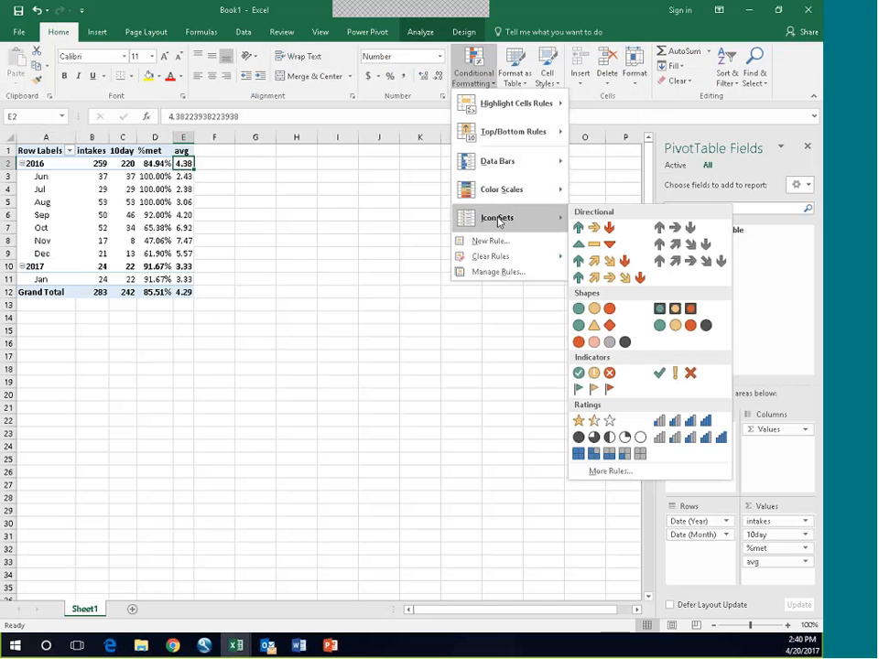
pyautogui.click(592, 373)
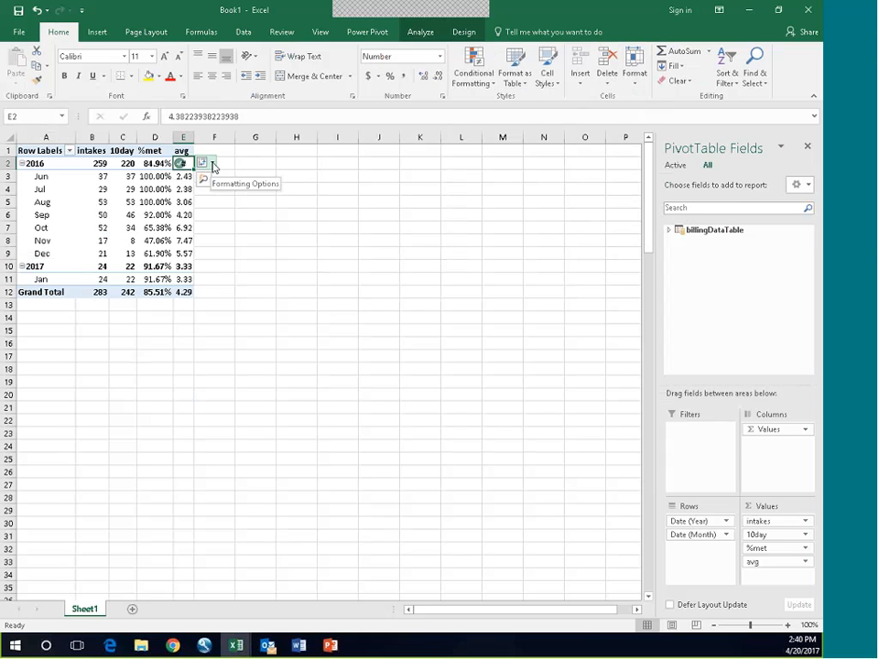
pyautogui.click(213, 164)
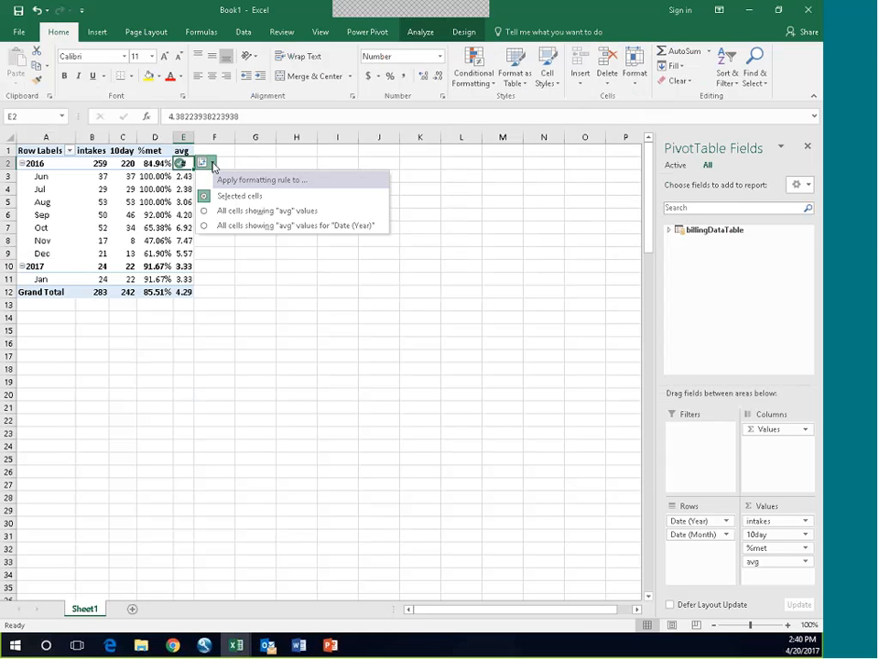
pyautogui.click(205, 211)
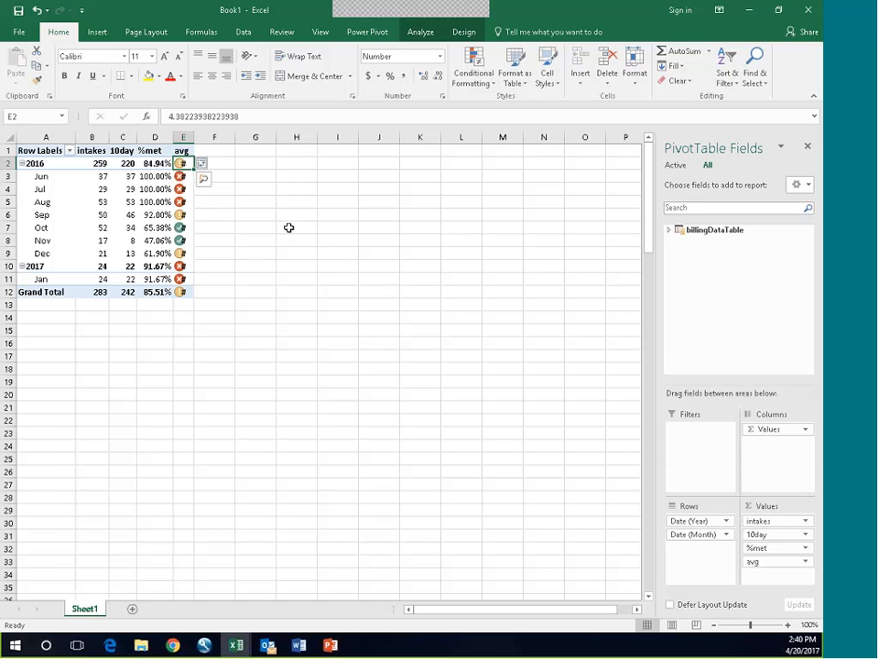
pyautogui.moveTo(197, 133); pyautogui.dragTo(231, 137)
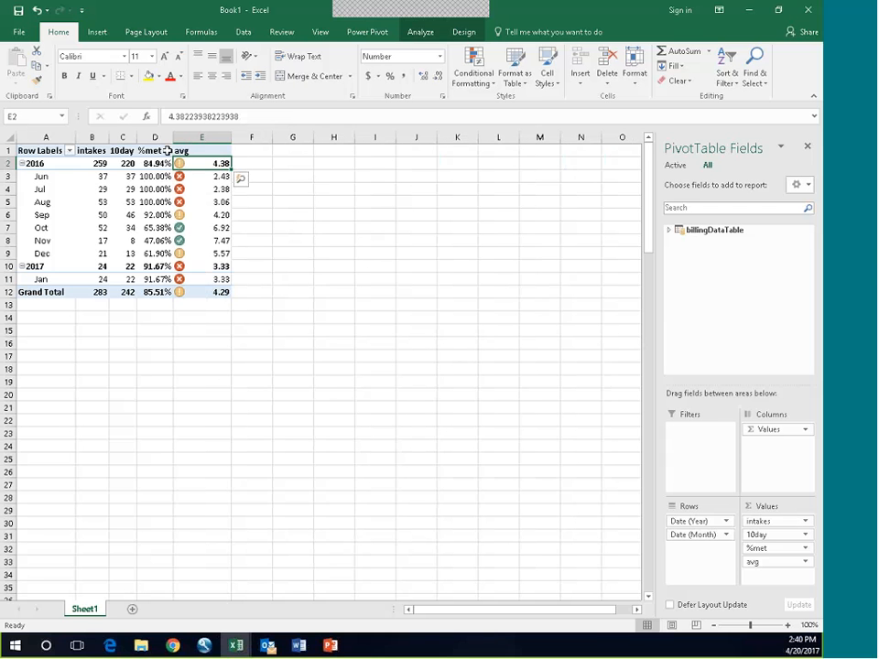
# Step: Clear the conditional formatting rules from the selected avg cell and from the entire sheet
pyautogui.click(484, 78)
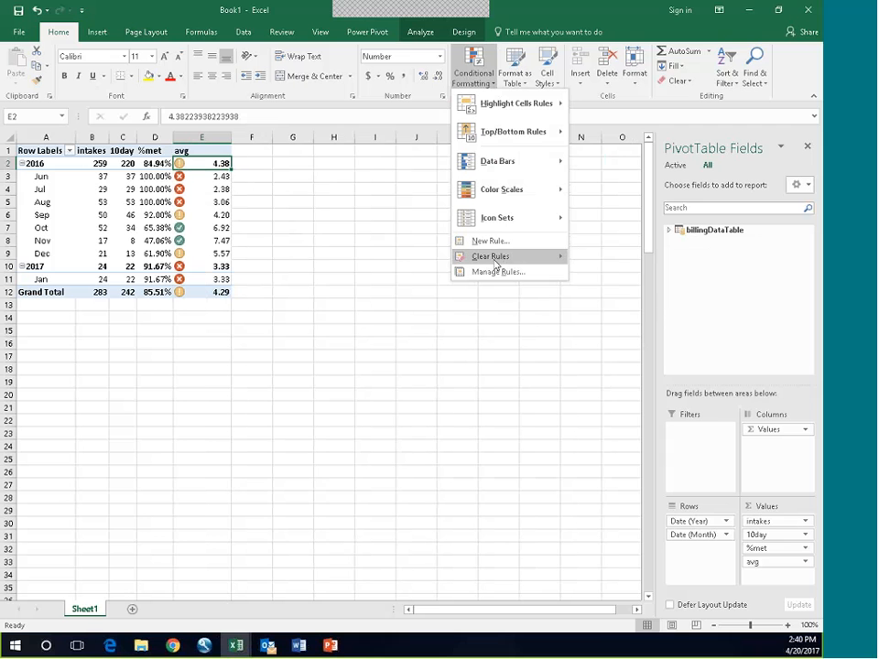
pyautogui.moveTo(497, 258)
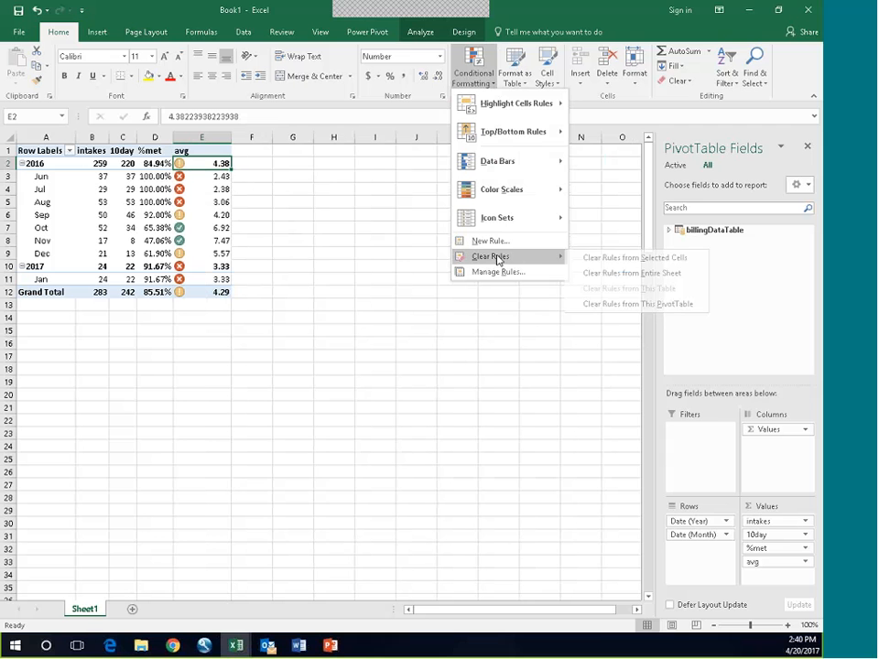
pyautogui.click(615, 259)
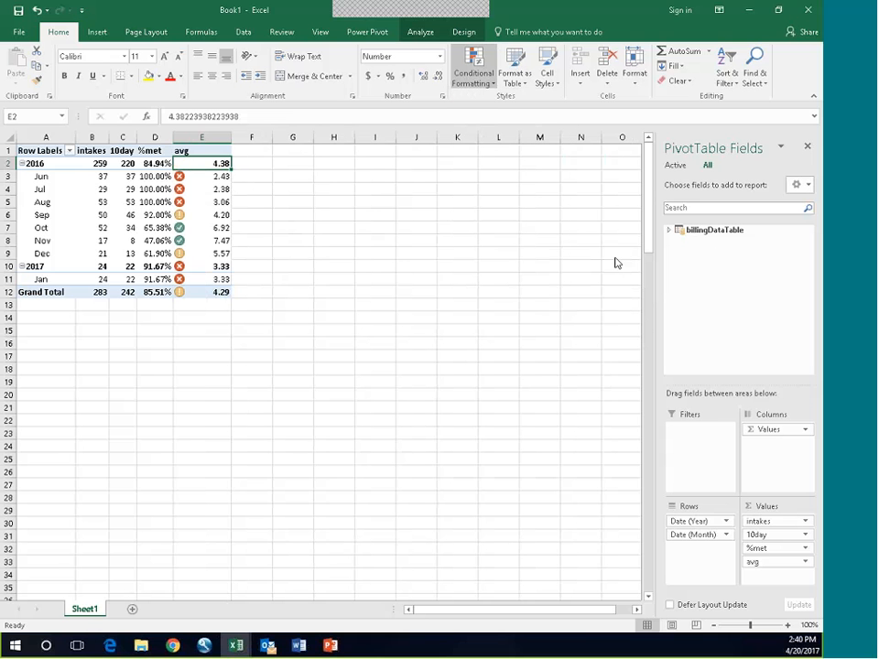
pyautogui.click(490, 79)
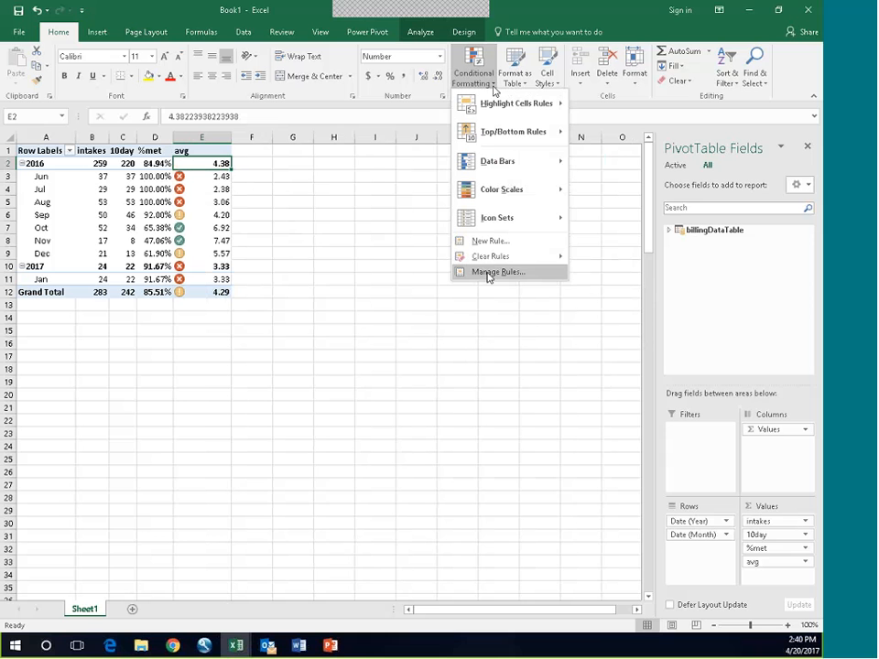
pyautogui.moveTo(490, 256)
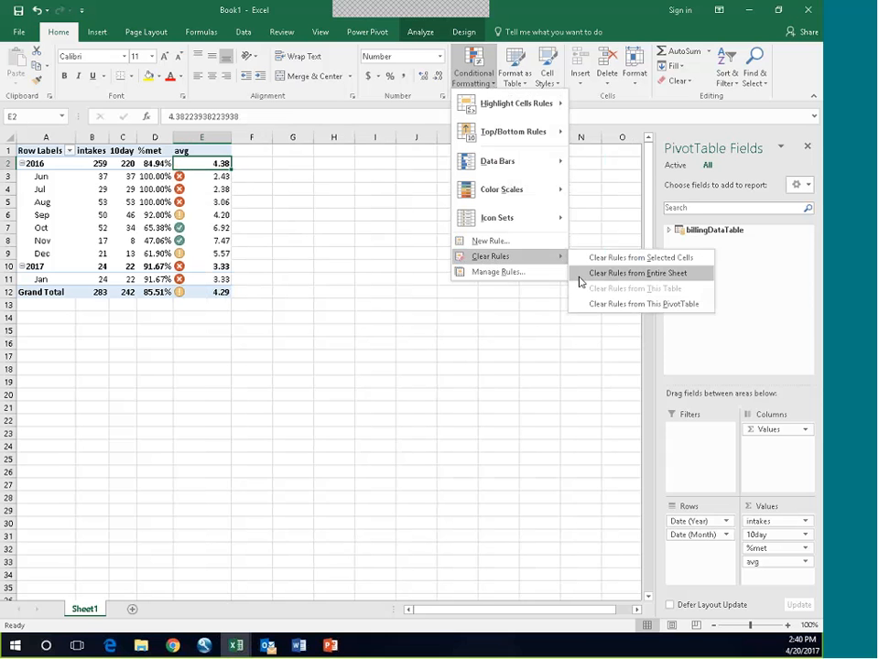
pyautogui.click(601, 274)
pyautogui.click(371, 238)
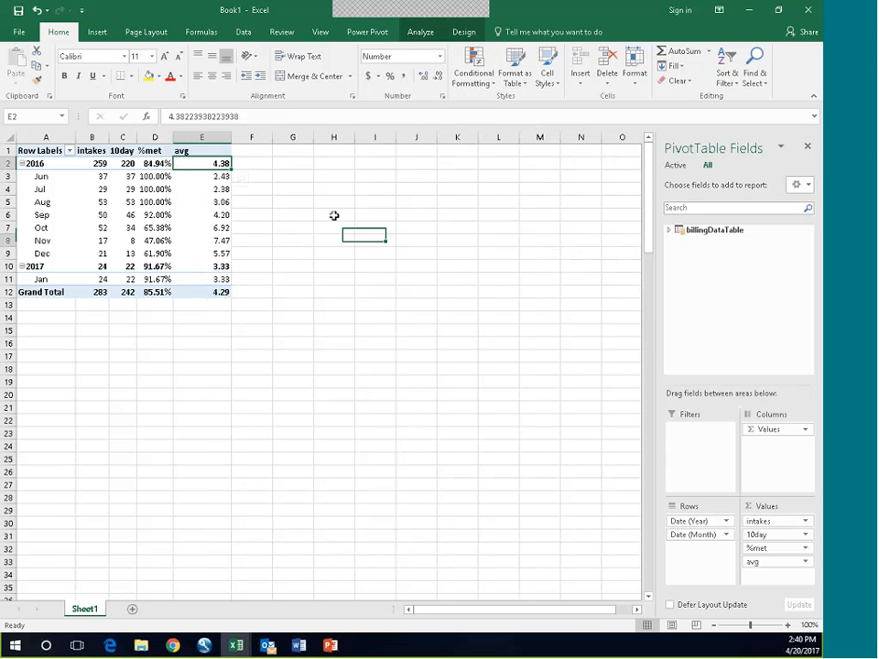
# Step: Widen the %met column and apply the circled check, exclamation and cross icon set to all cells showing %met values
pyautogui.moveTo(174, 135); pyautogui.dragTo(193, 134)
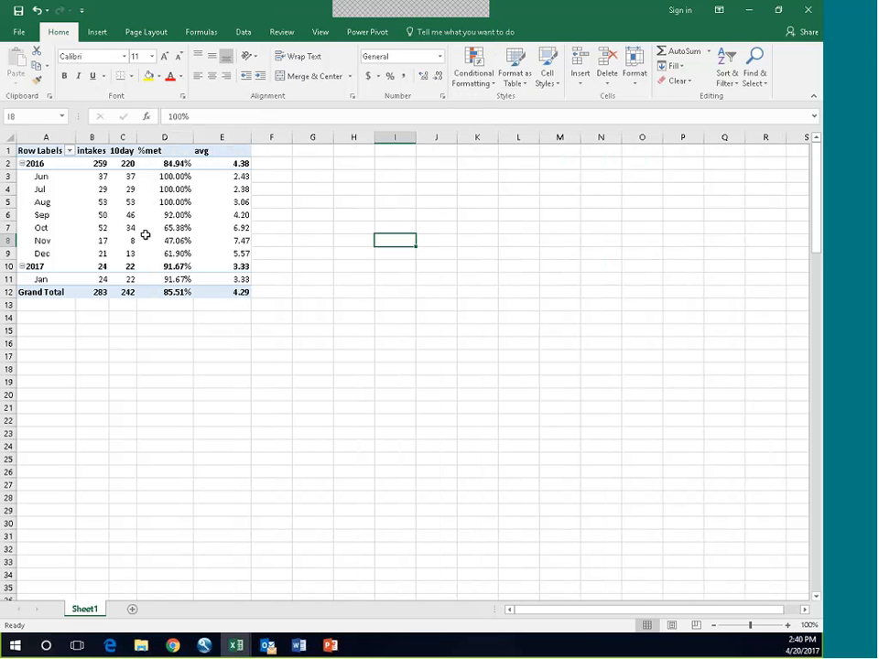
pyautogui.click(164, 176)
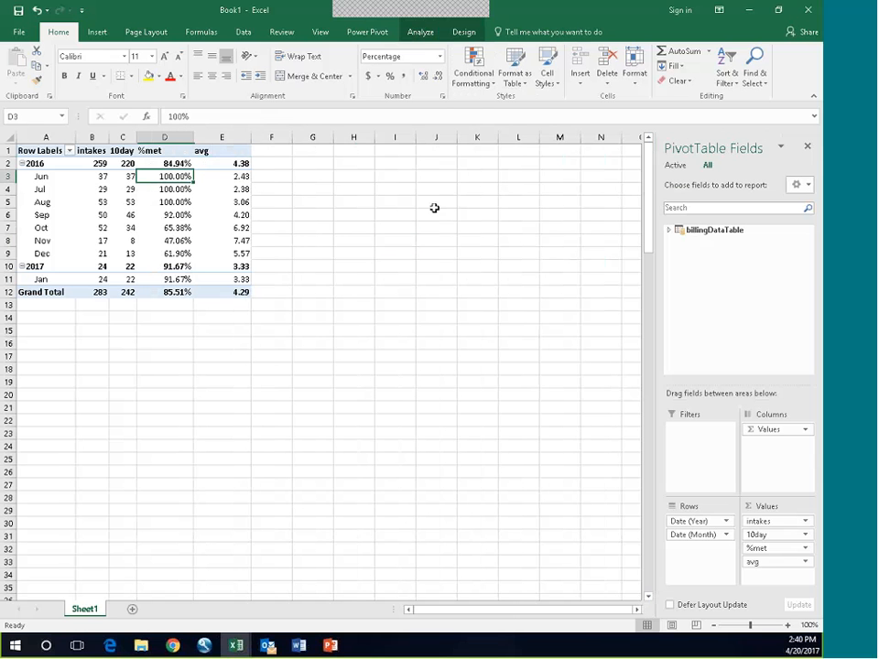
pyautogui.click(494, 84)
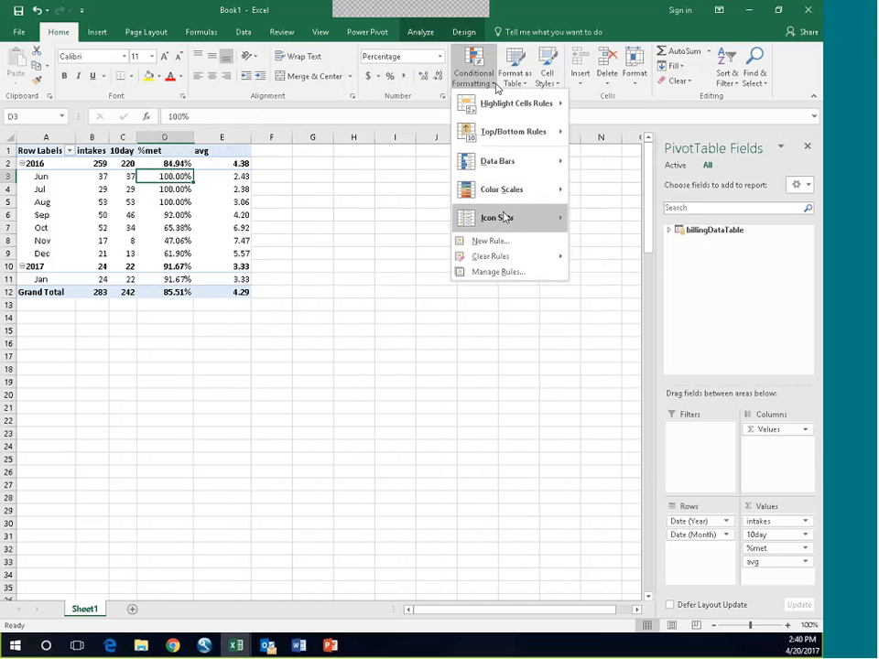
pyautogui.moveTo(504, 217)
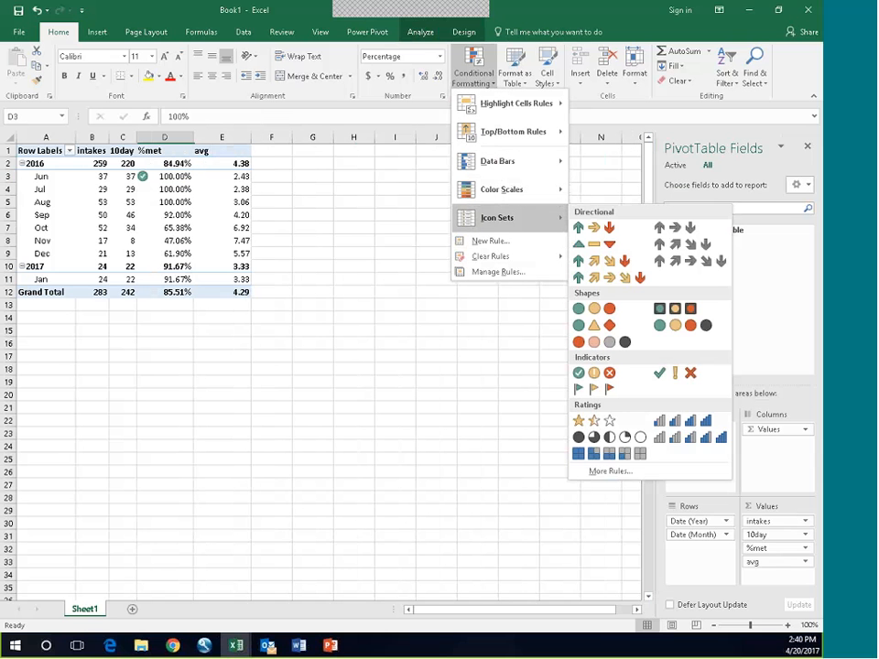
pyautogui.click(595, 373)
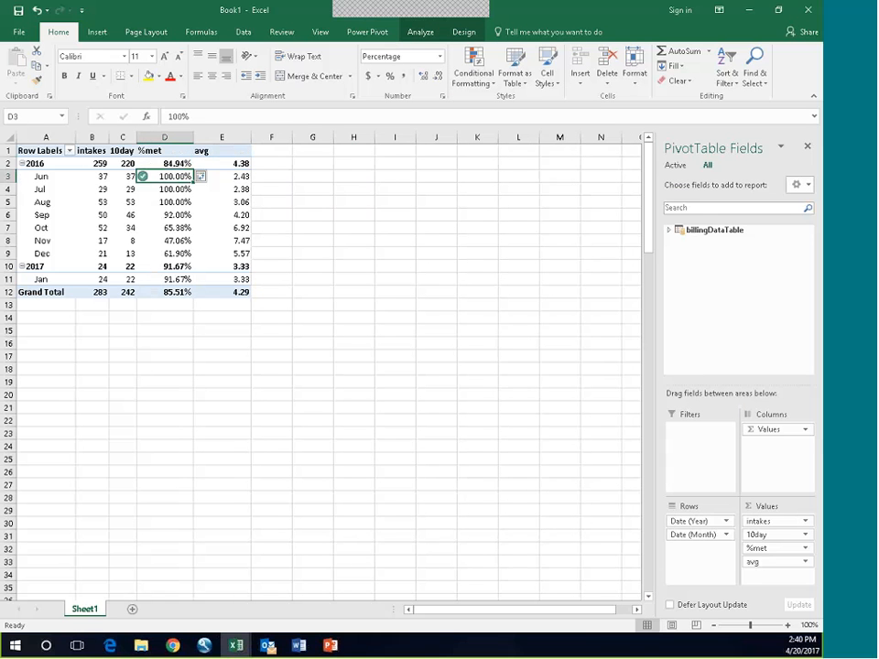
pyautogui.click(210, 177)
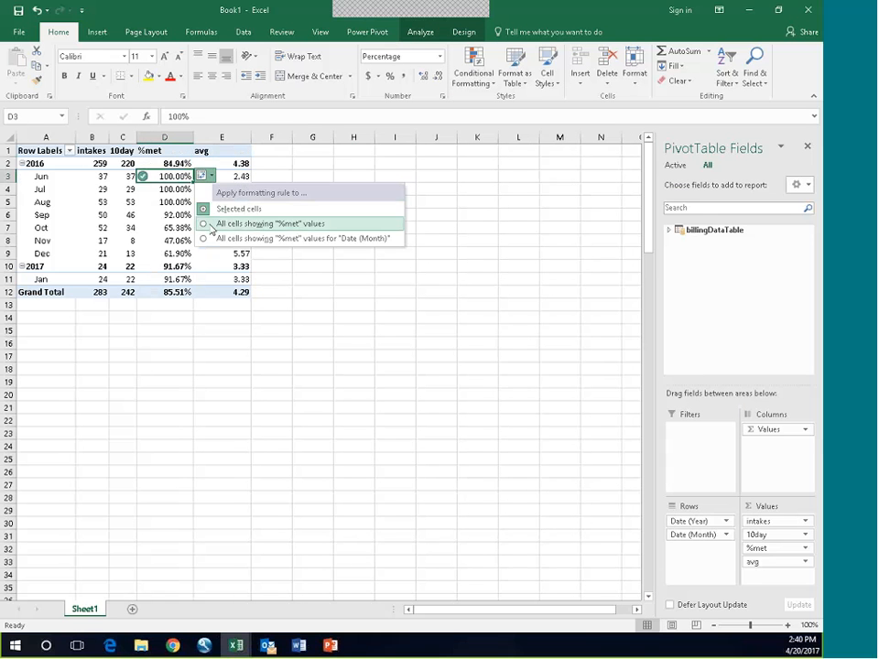
pyautogui.click(209, 223)
pyautogui.click(167, 366)
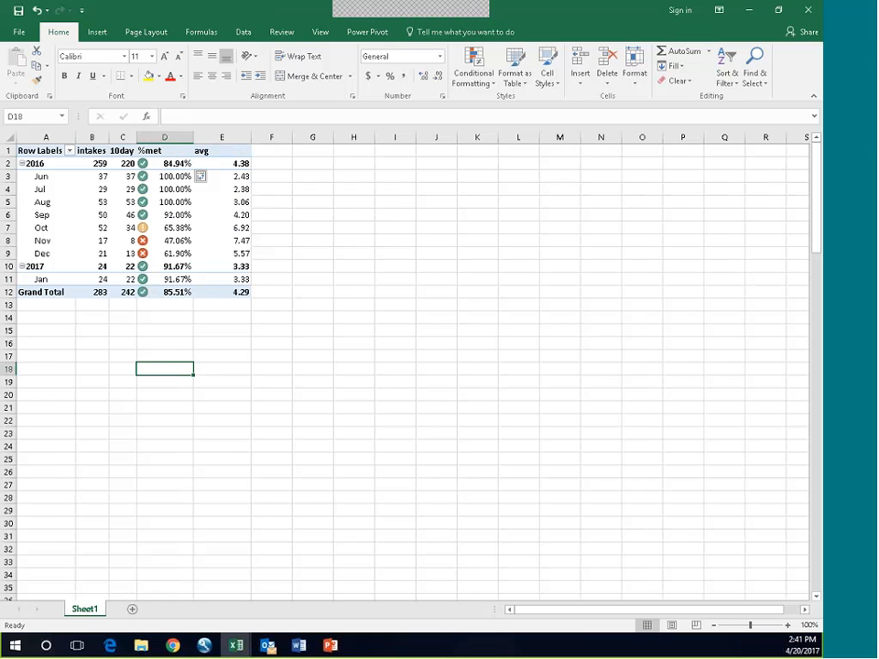
pyautogui.click(493, 86)
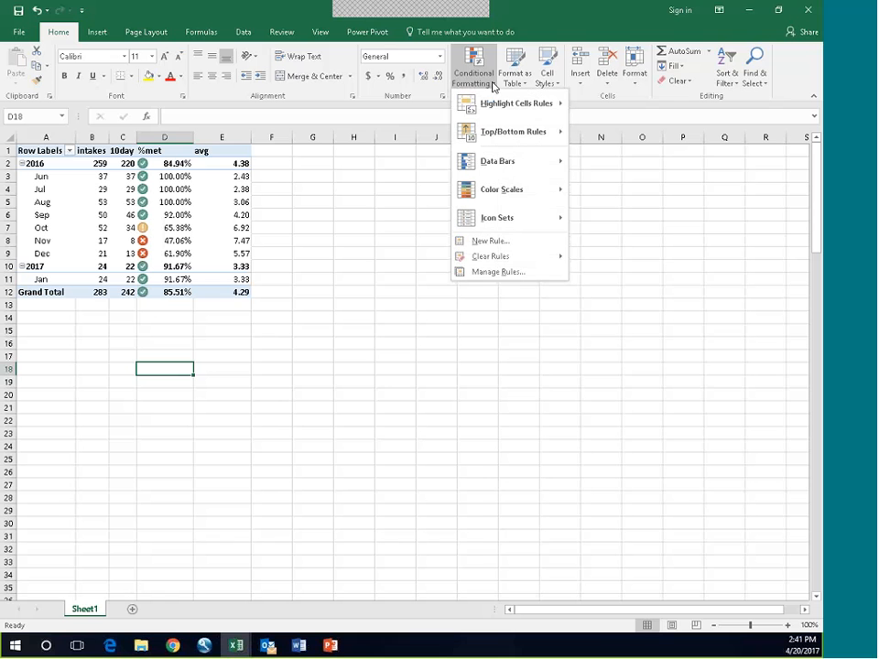
pyautogui.click(487, 272)
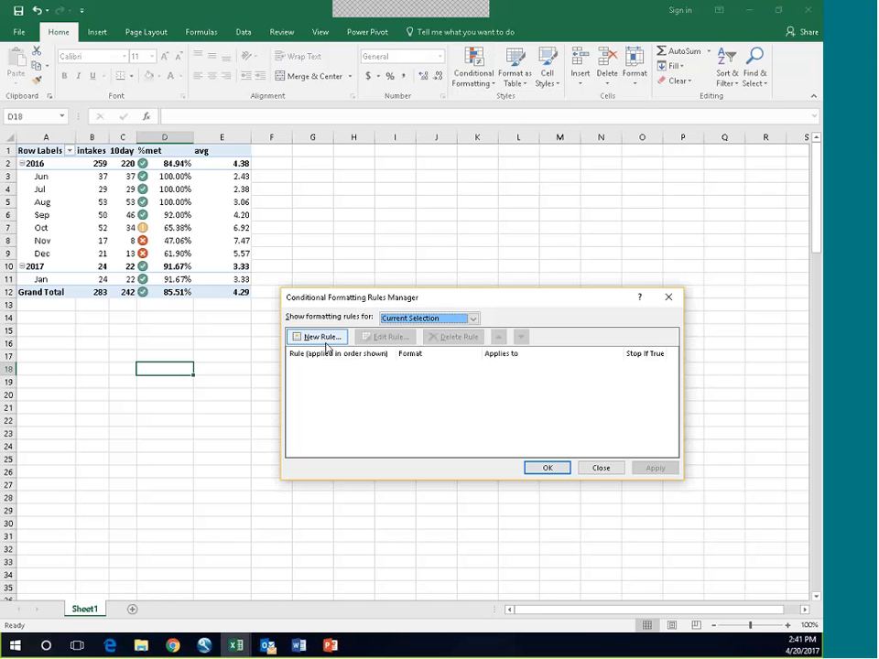
pyautogui.click(326, 338)
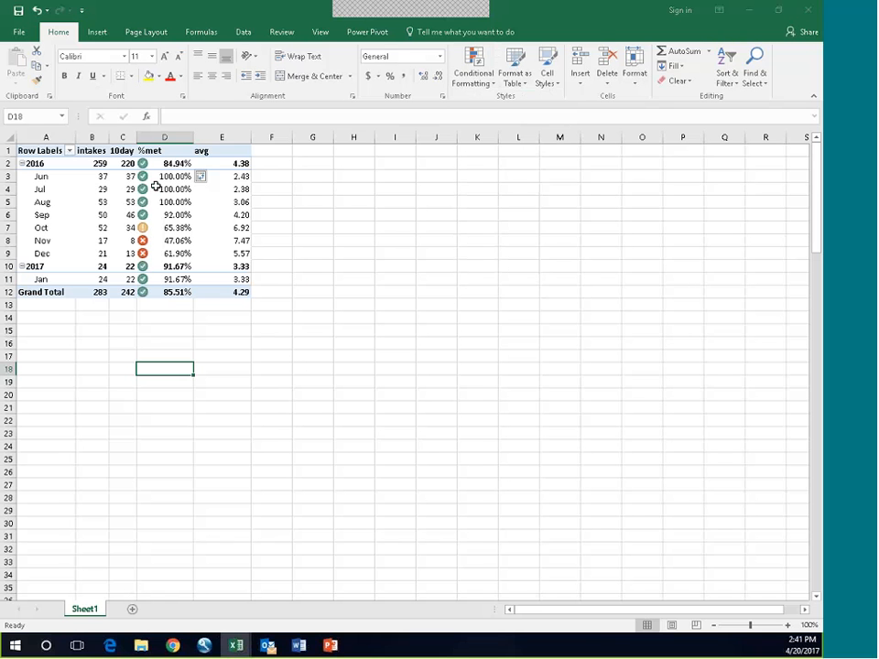
# Step: Edit the PivotTable's %met icon set rule so that both icon thresholds use the Number type
pyautogui.click(163, 176)
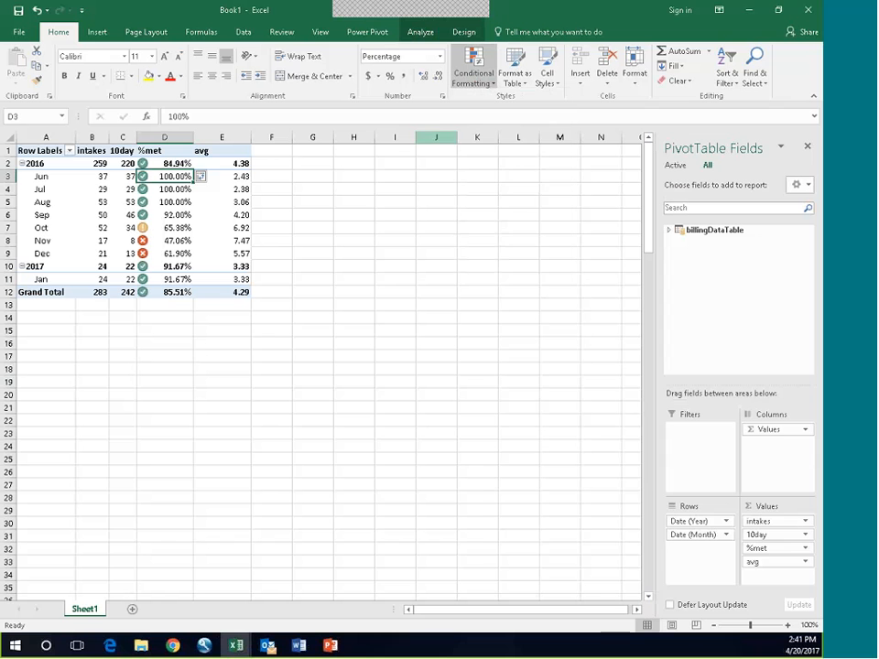
pyautogui.click(486, 85)
pyautogui.click(510, 272)
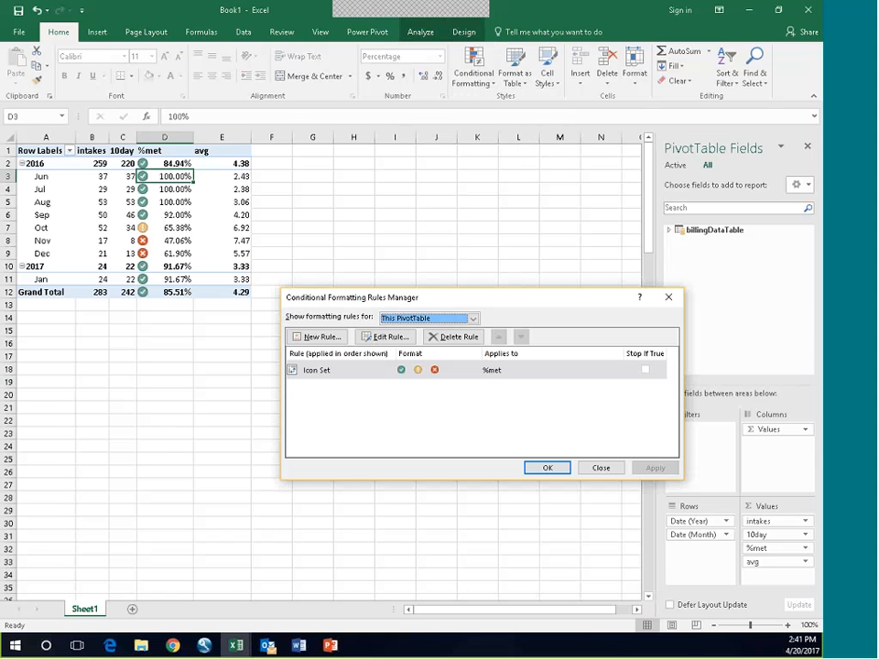
pyautogui.click(385, 338)
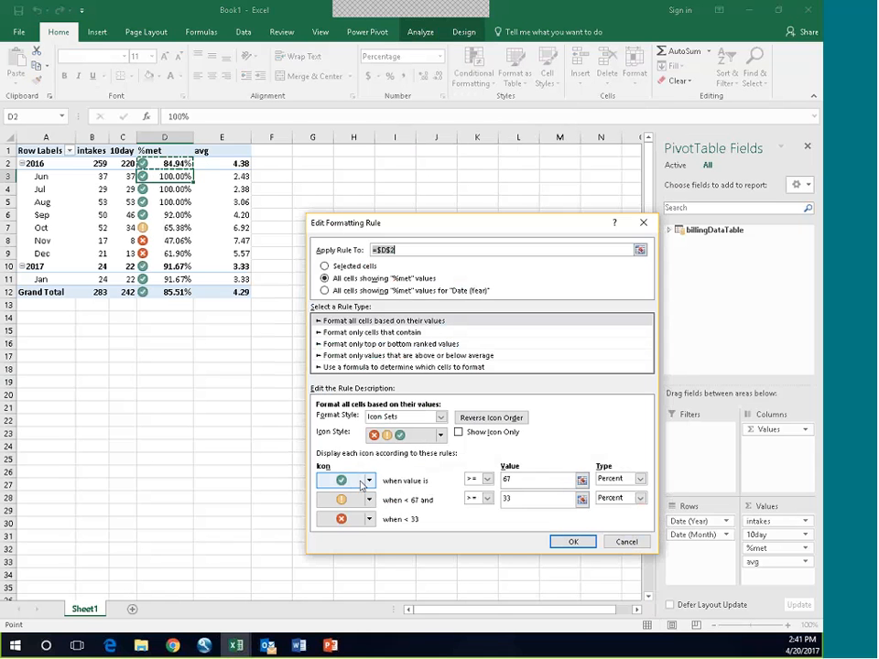
pyautogui.click(640, 479)
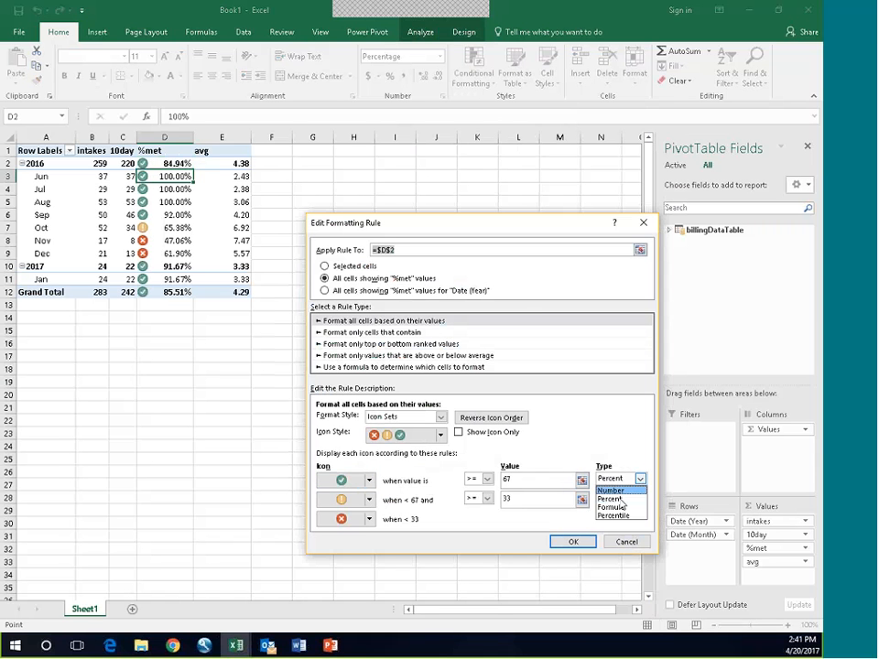
pyautogui.click(636, 488)
pyautogui.click(640, 498)
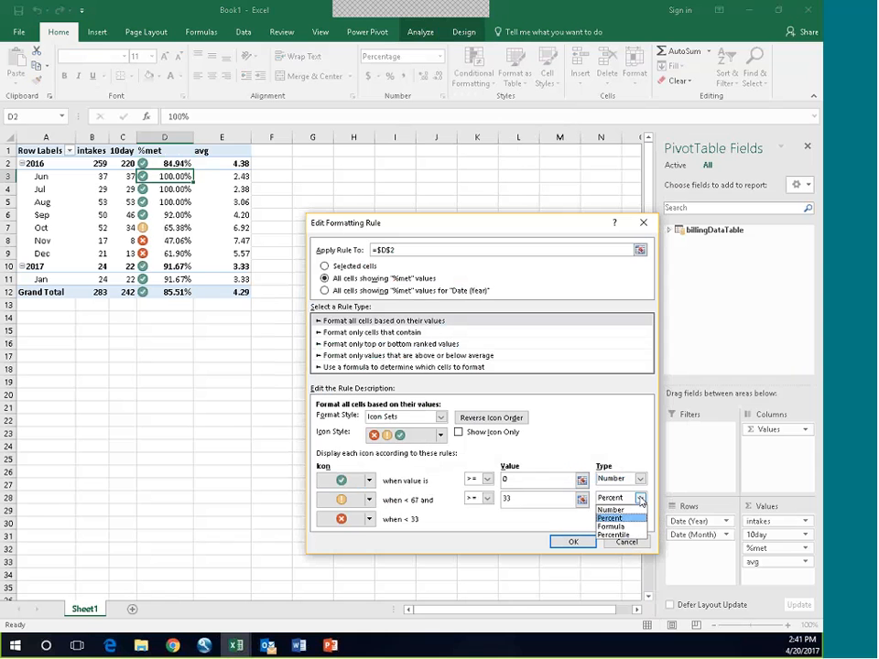
pyautogui.click(615, 506)
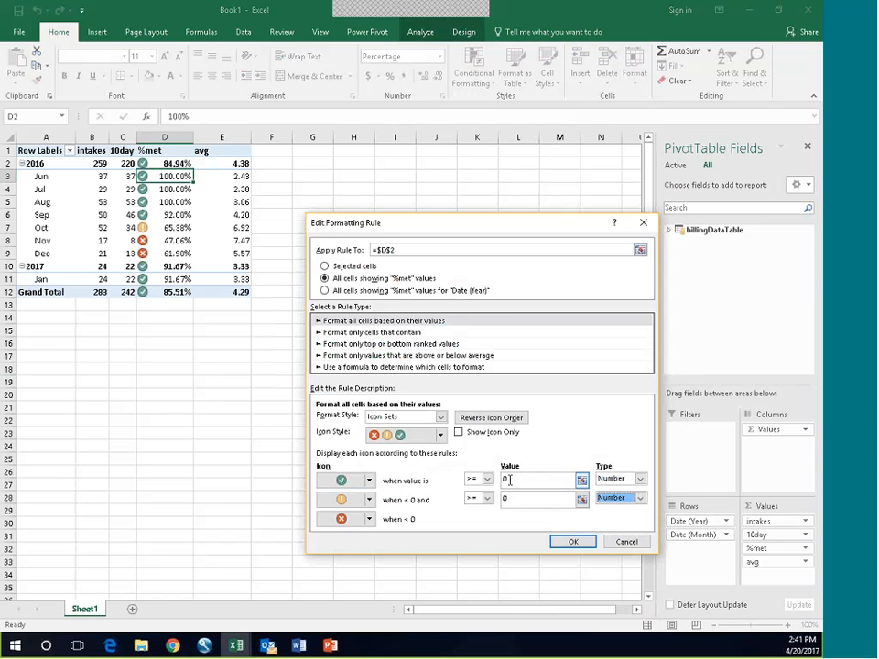
# Step: Set the green check threshold to 1, enter a decimal threshold for the yellow exclamation icon, and apply the edited %met rule
pyautogui.click(510, 479)
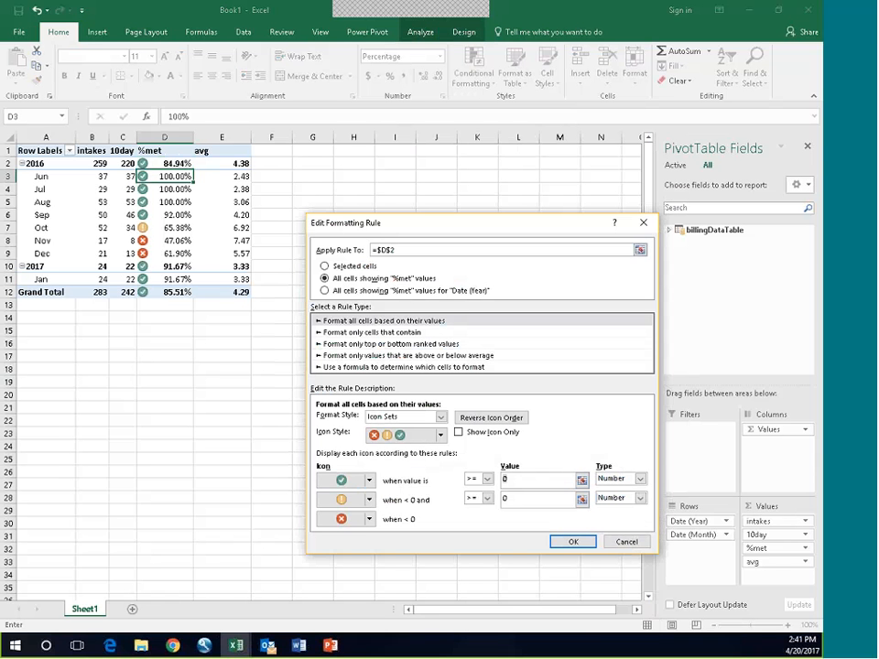
pyautogui.press('BackSpace')
pyautogui.write('1')
pyautogui.click(502, 500)
pyautogui.click(501, 500)
pyautogui.write('.')
pyautogui.click(573, 541)
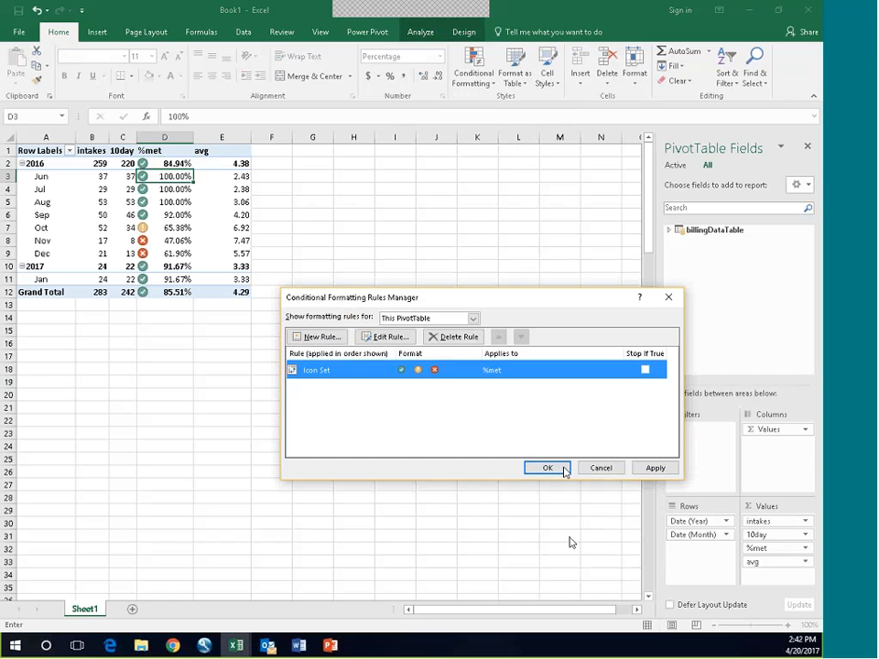
pyautogui.click(560, 468)
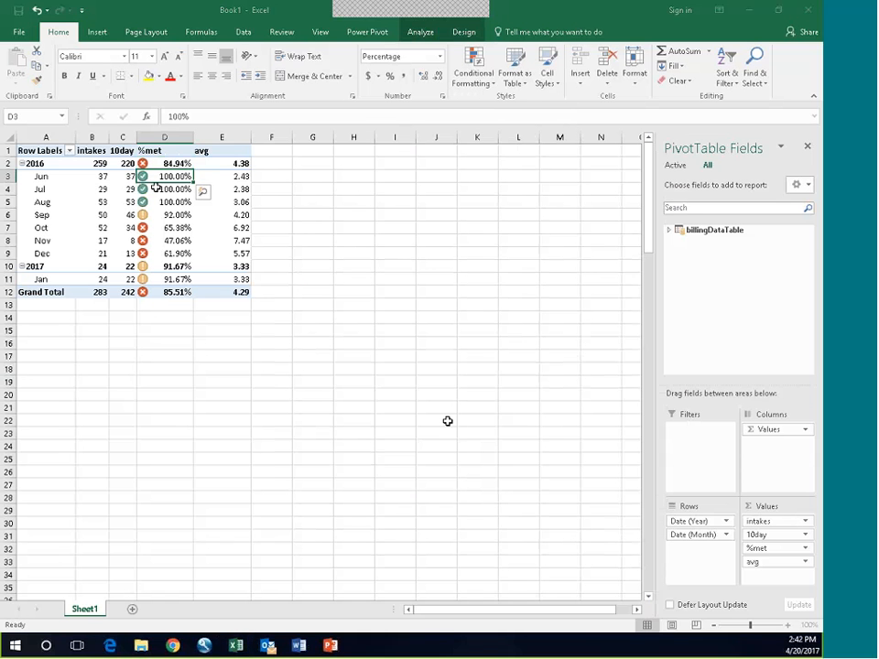
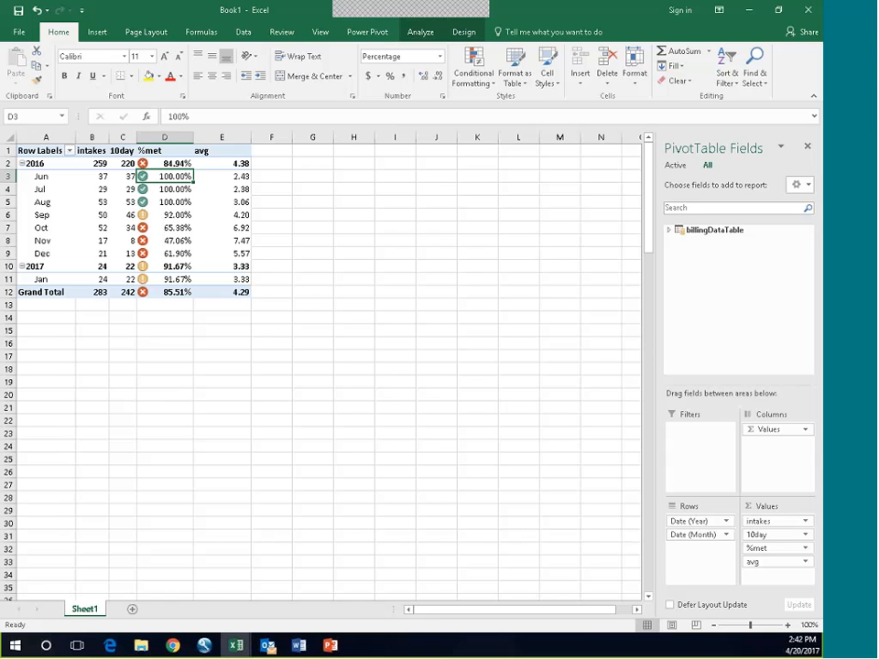
# Step: Create a second PivotTable from the Power Pivot data model on the existing worksheet at Sheet1 cell H3
pyautogui.click(371, 32)
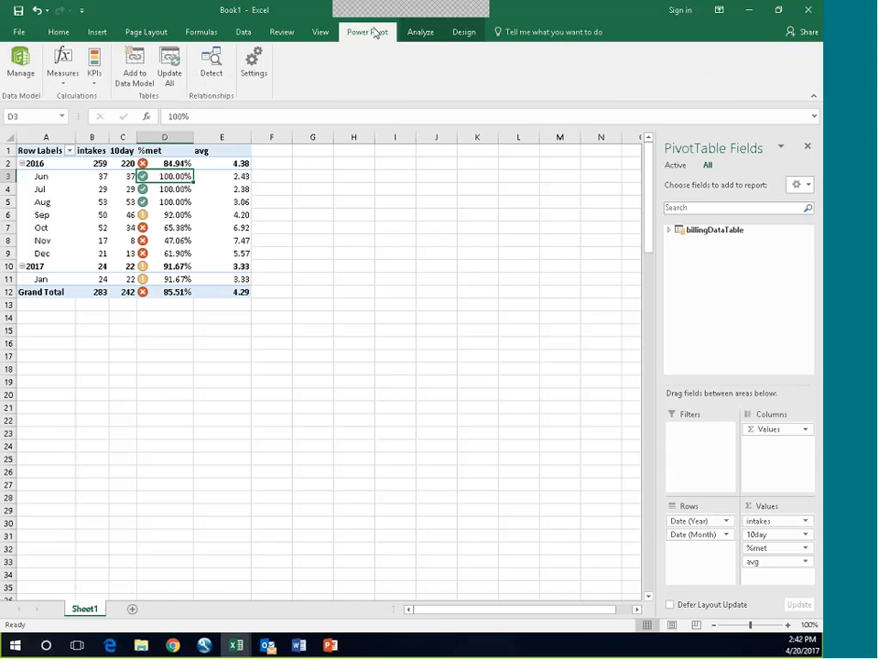
pyautogui.click(15, 53)
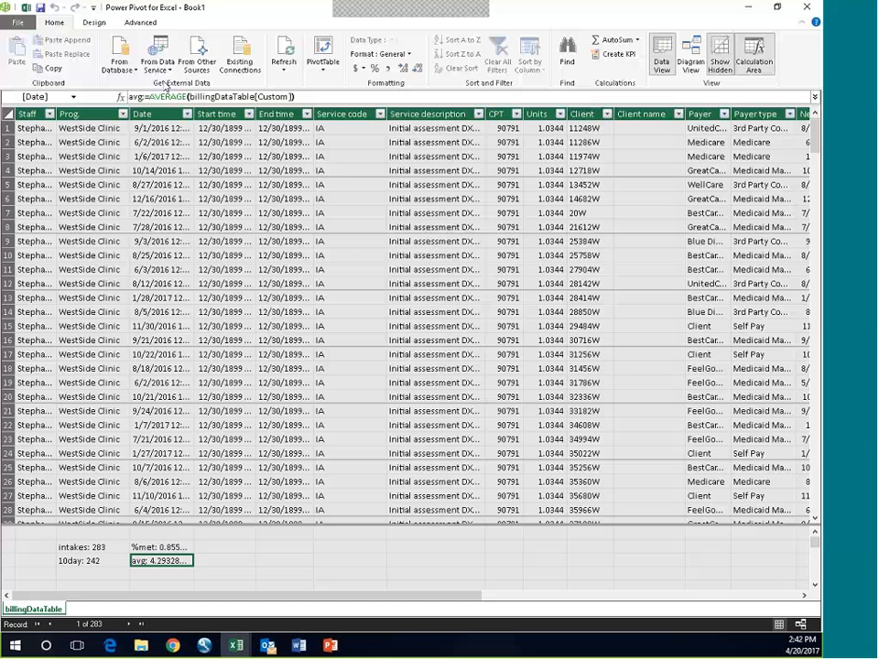
pyautogui.click(323, 48)
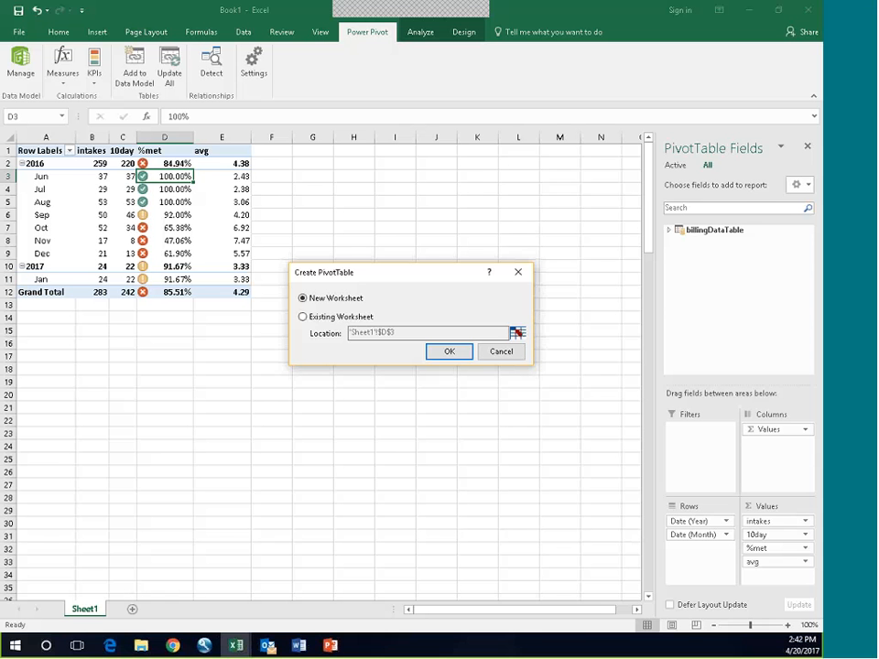
pyautogui.click(303, 317)
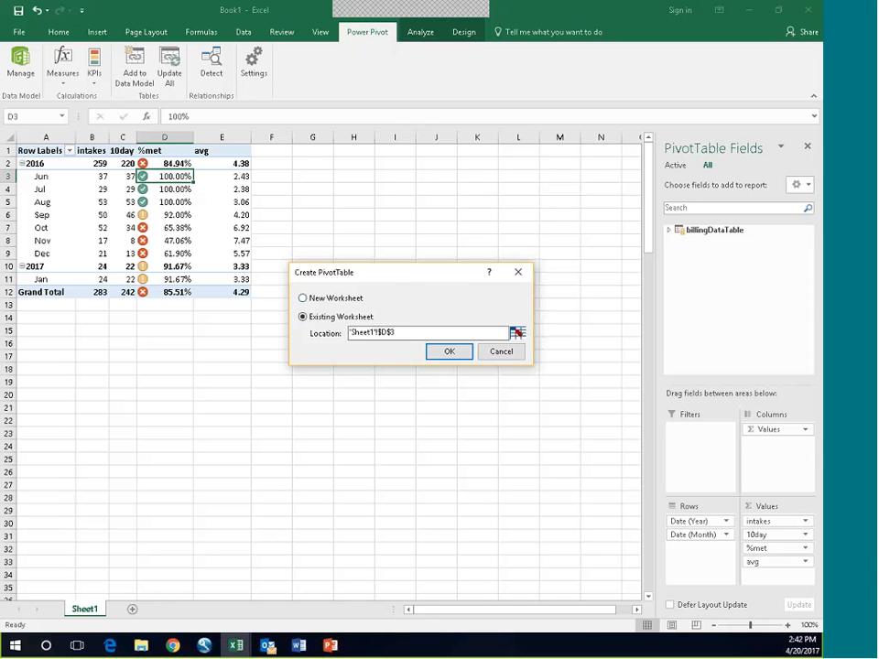
pyautogui.click(450, 354)
pyautogui.press('Return')
pyautogui.click(518, 352)
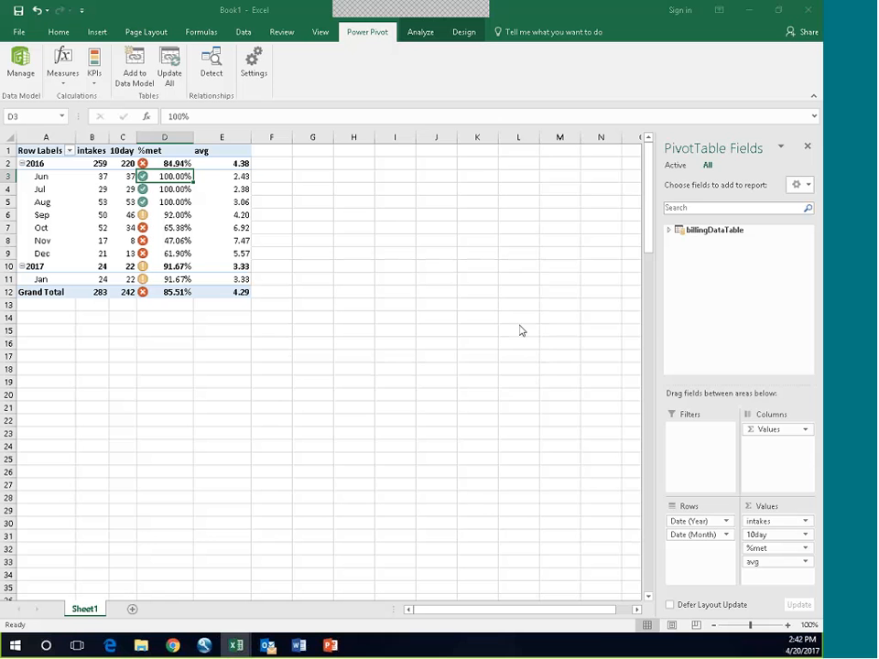
pyautogui.click(360, 179)
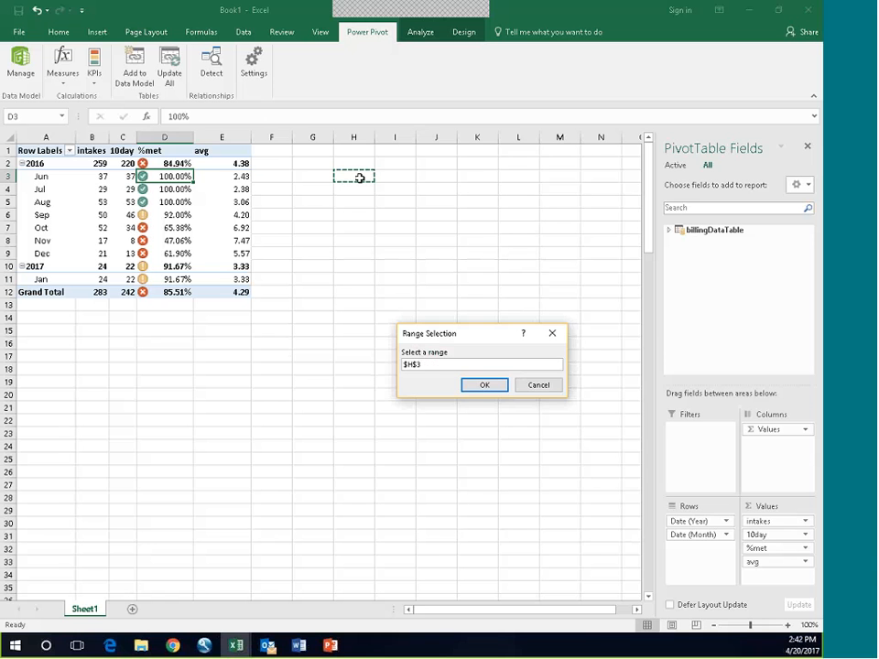
pyautogui.press('Return')
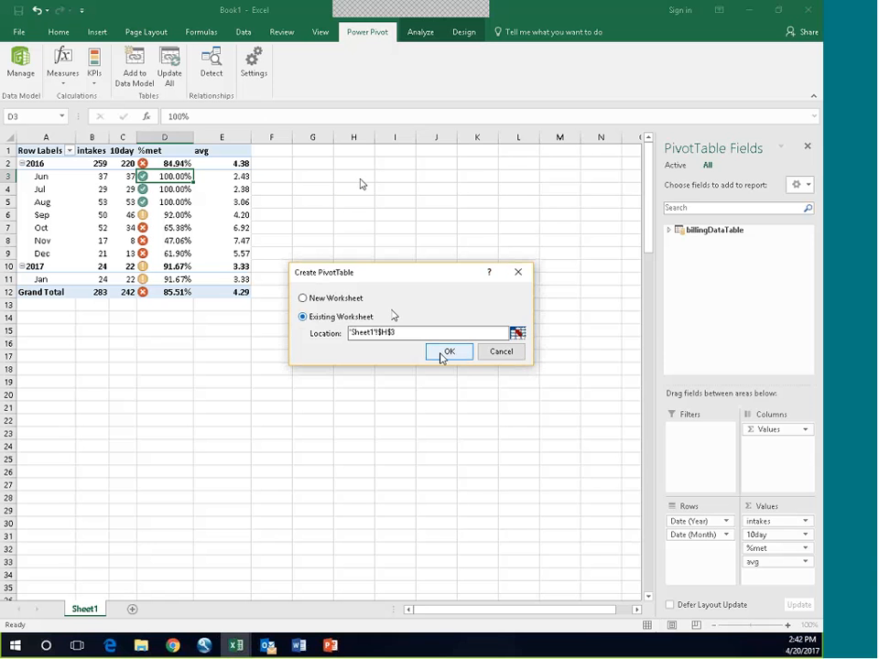
pyautogui.click(447, 355)
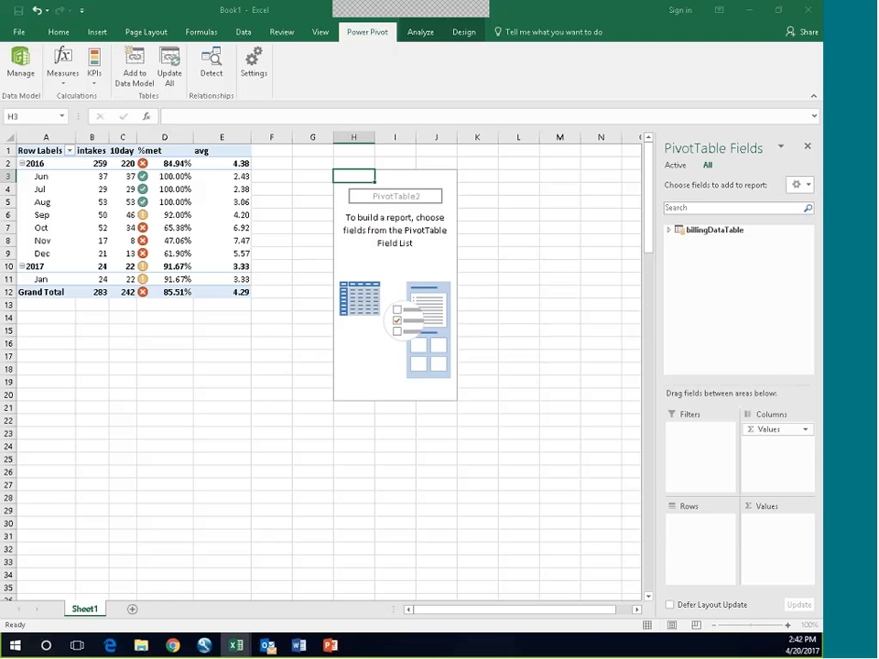
# Step: Add %met as the value of the new PivotTable, with Date (Year) and Date (Month) as its rows
pyautogui.click(669, 230)
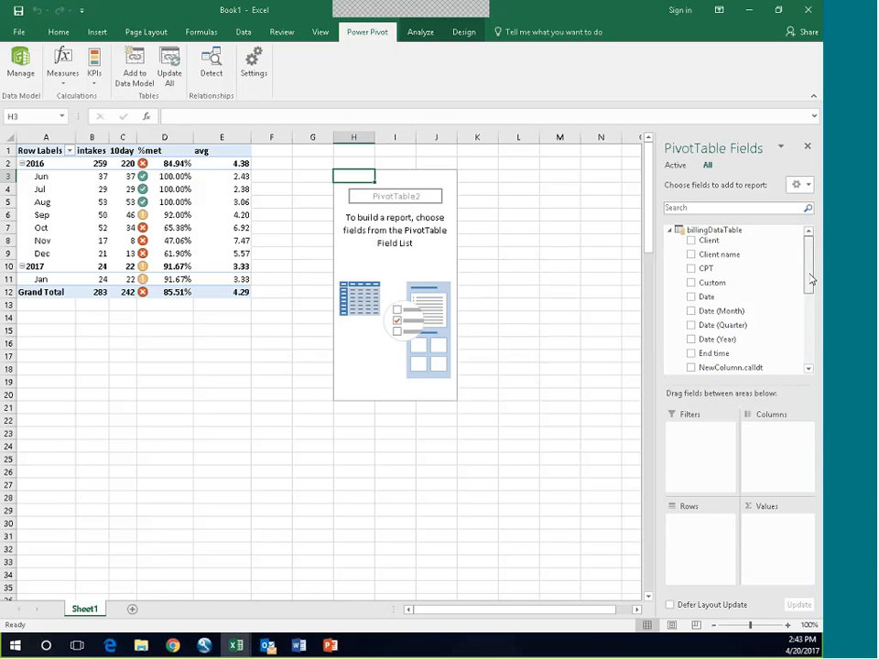
pyautogui.moveTo(810, 279); pyautogui.dragTo(812, 372)
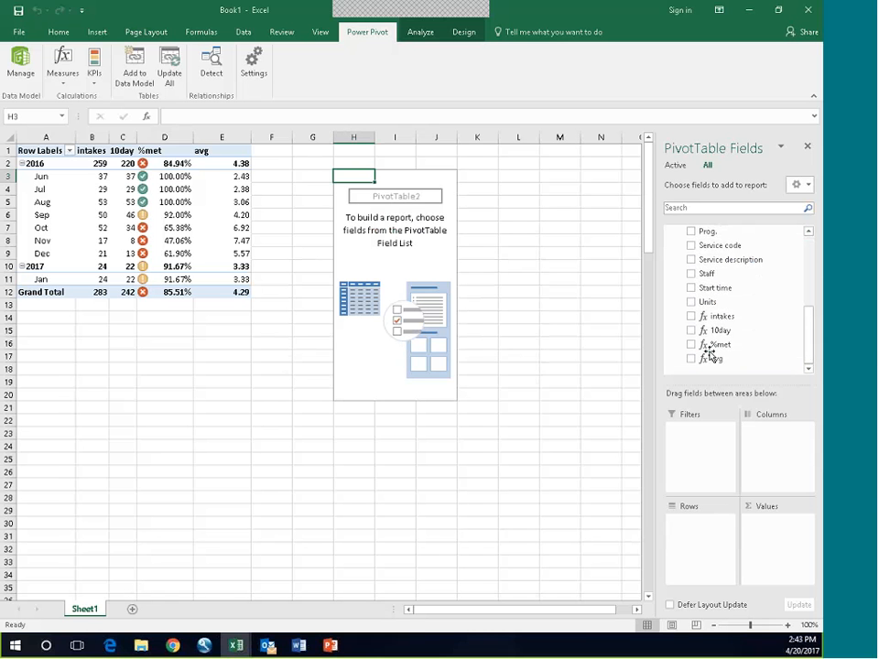
pyautogui.moveTo(711, 348); pyautogui.dragTo(774, 522)
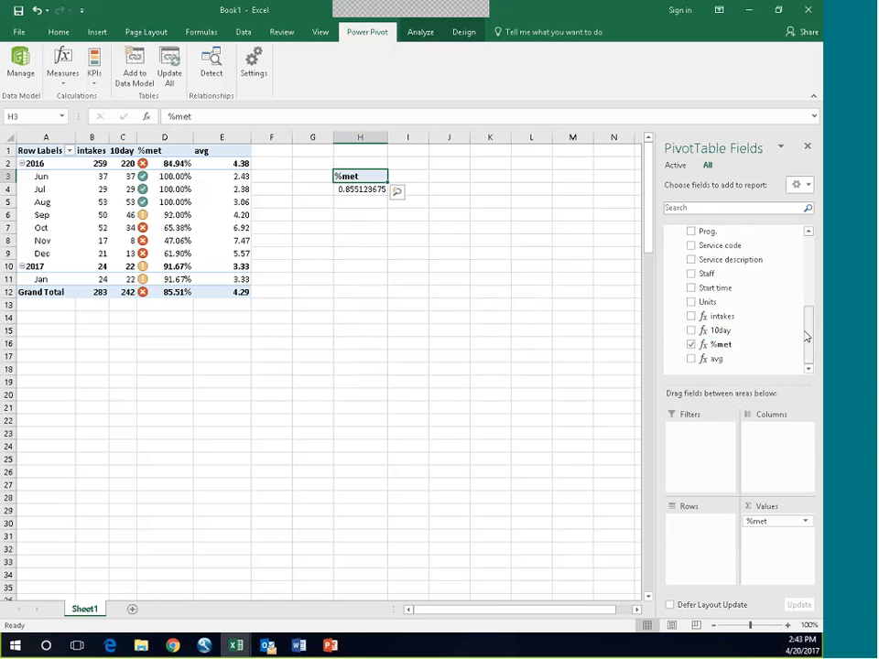
pyautogui.moveTo(810, 334); pyautogui.dragTo(808, 261)
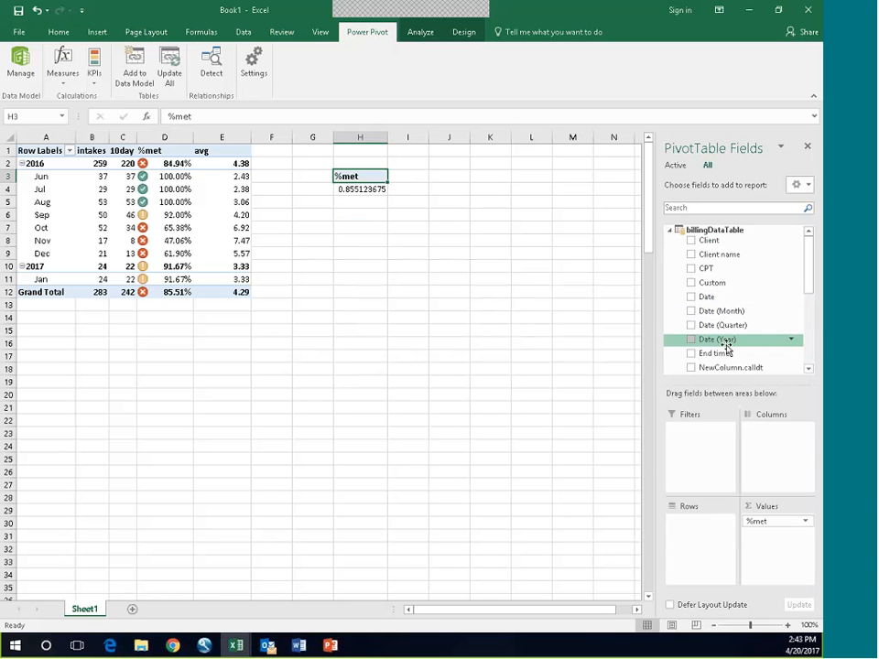
pyautogui.moveTo(715, 344); pyautogui.dragTo(707, 525)
pyautogui.moveTo(722, 311); pyautogui.dragTo(702, 544)
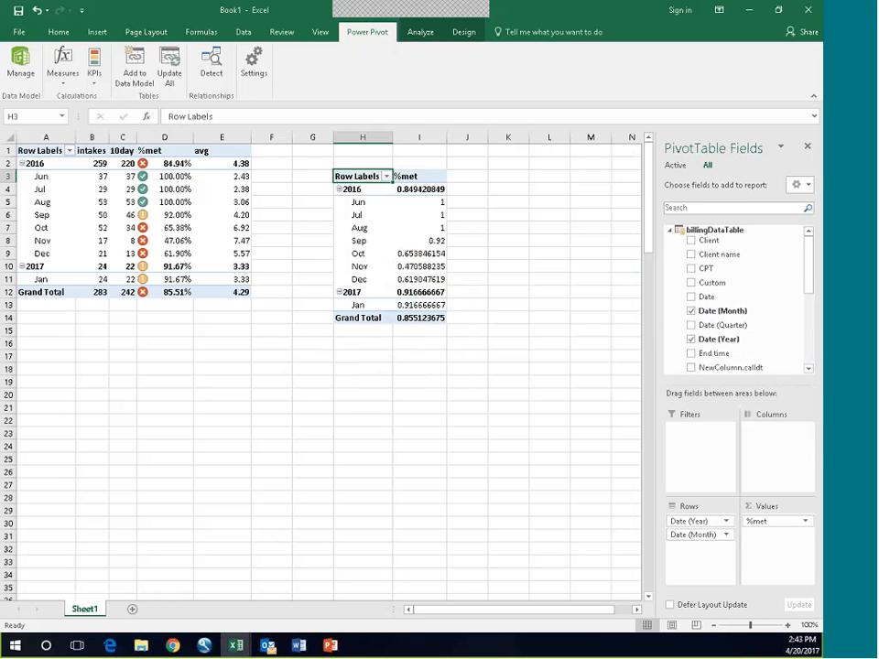
# Step: Set the number format of the new PivotTable's %met value field to Percentage
pyautogui.click(807, 522)
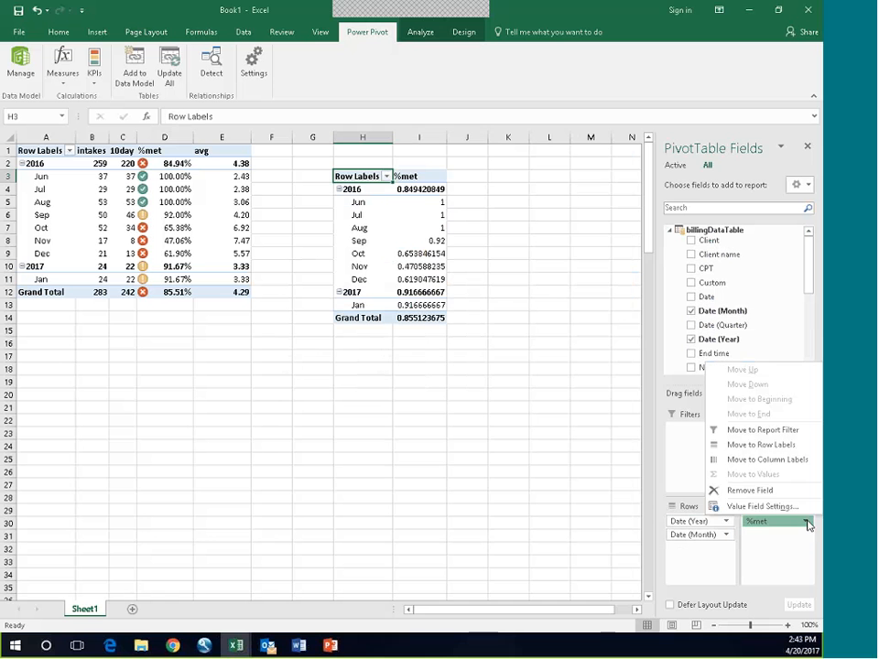
pyautogui.click(760, 507)
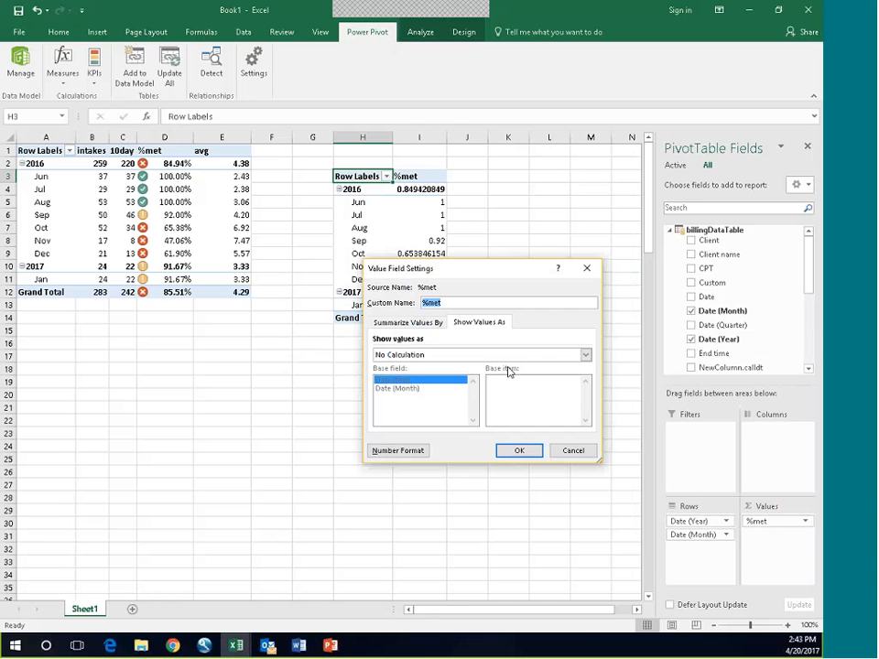
pyautogui.click(378, 451)
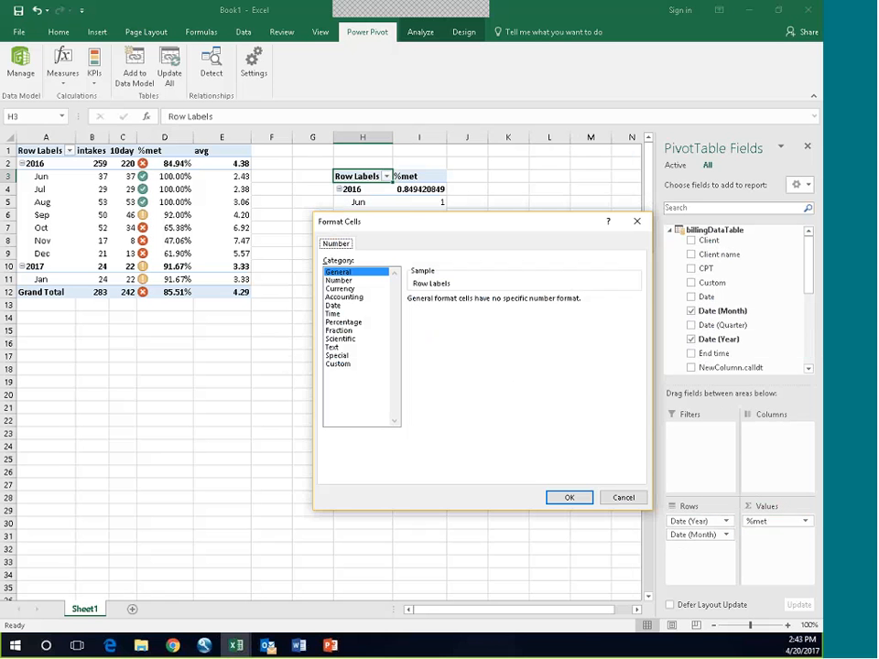
pyautogui.click(343, 321)
pyautogui.press('Return')
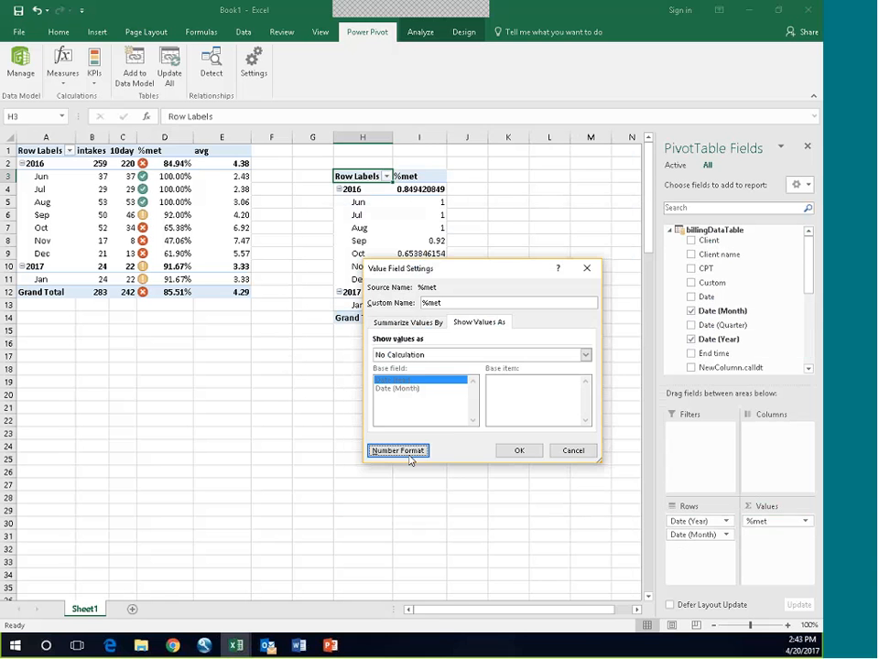
pyautogui.click(518, 451)
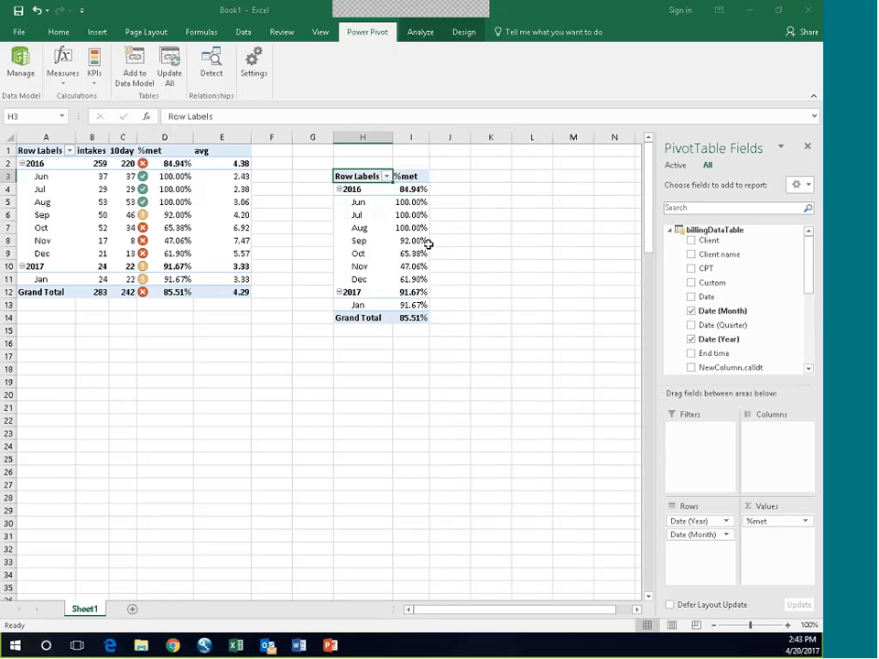
# Step: Insert a Line PivotChart from the second PivotTable and place it below the first PivotTable
pyautogui.click(362, 227)
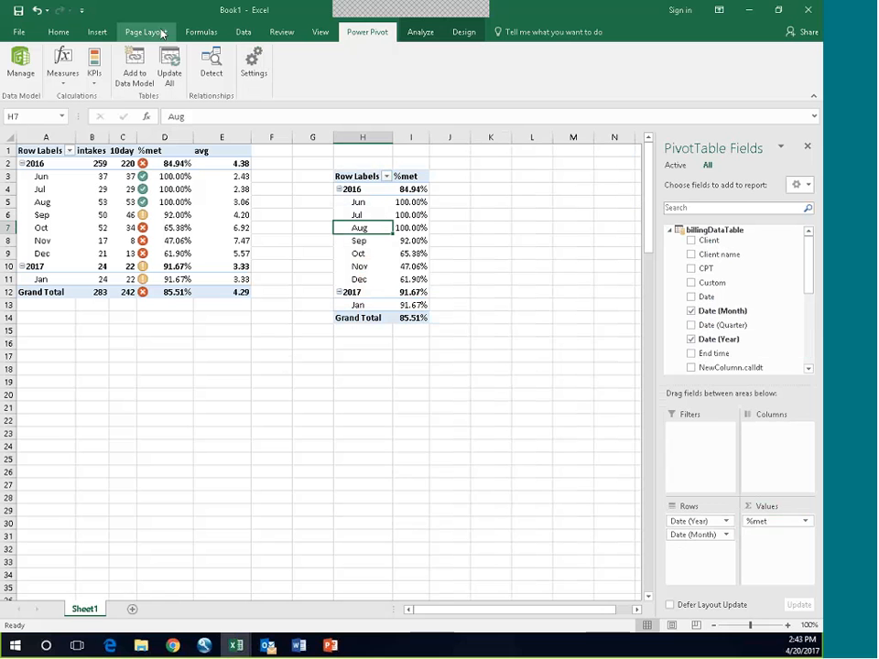
pyautogui.click(96, 32)
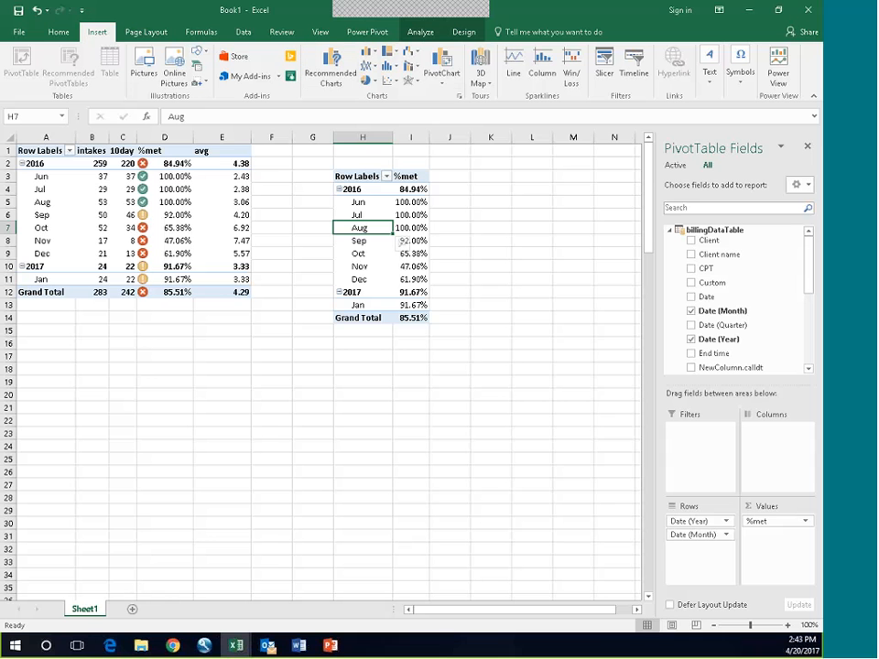
pyautogui.click(445, 73)
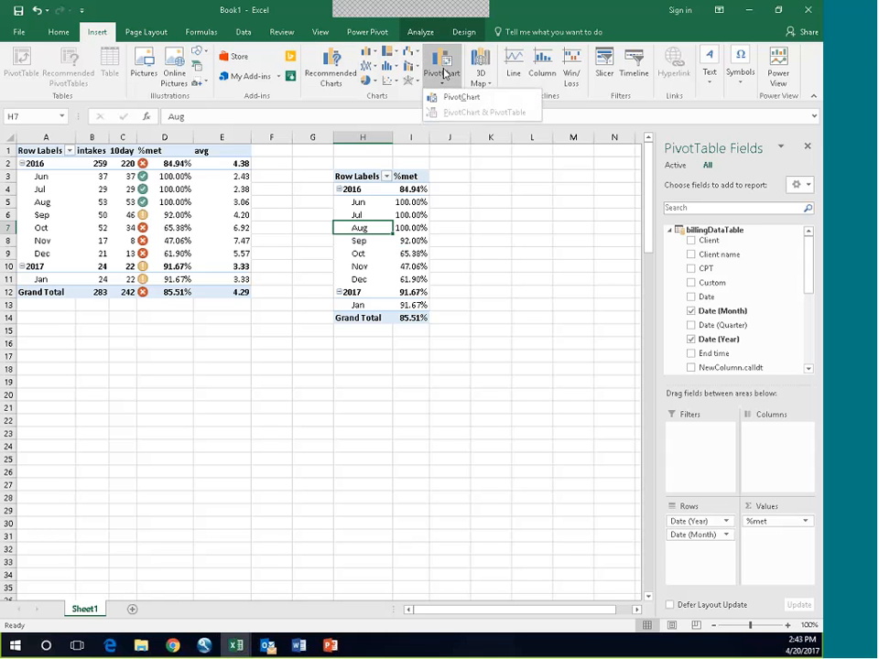
pyautogui.click(446, 94)
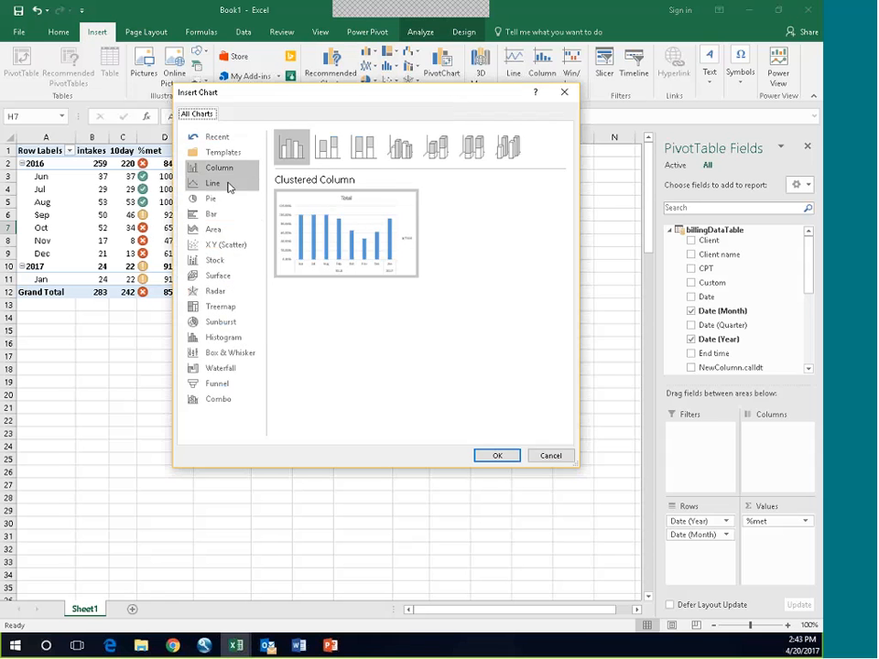
pyautogui.click(229, 187)
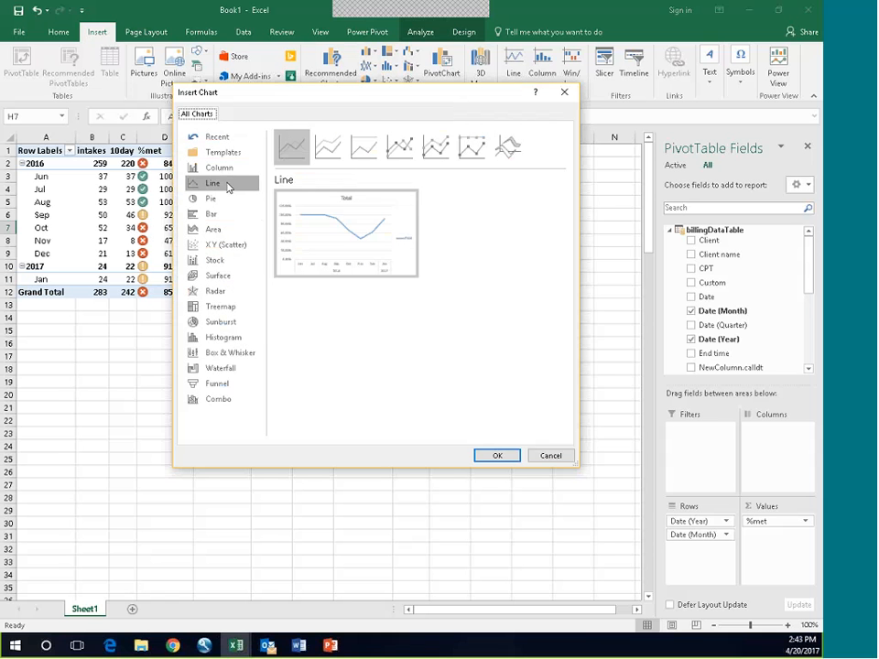
pyautogui.click(495, 455)
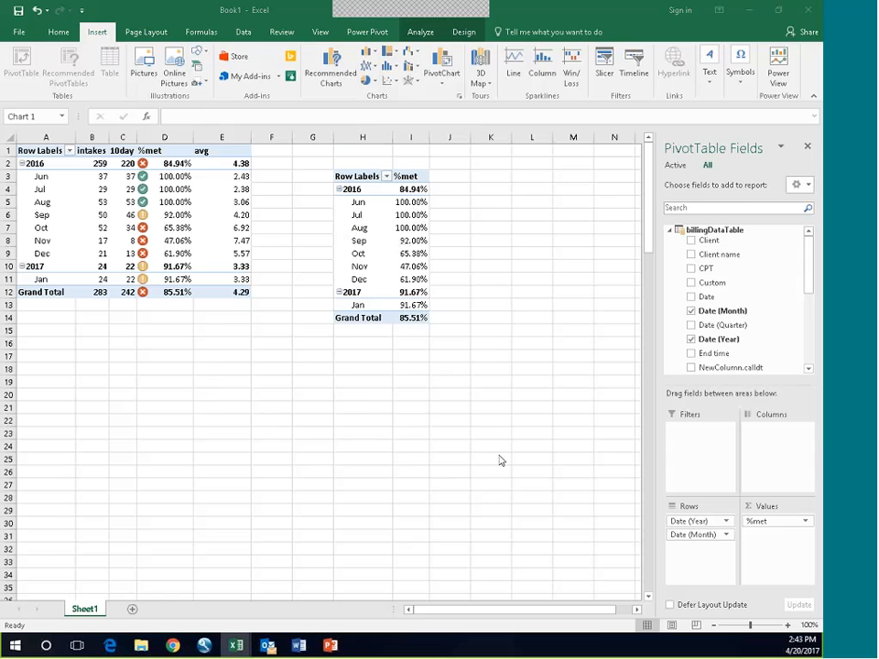
pyautogui.moveTo(345, 290); pyautogui.dragTo(196, 331)
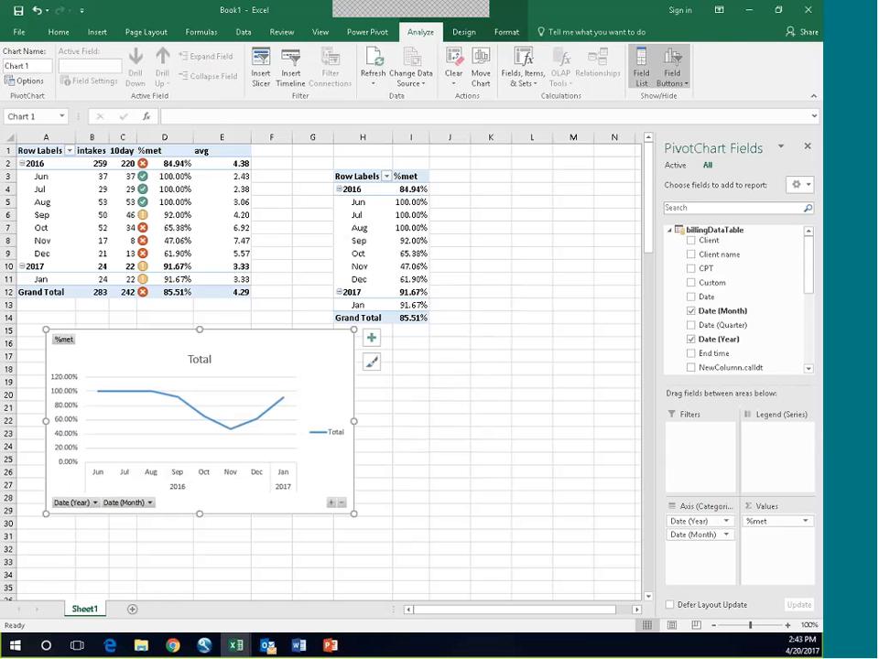
# Step: Hide the PivotChart's field list and all of its field buttons
pyautogui.click(645, 84)
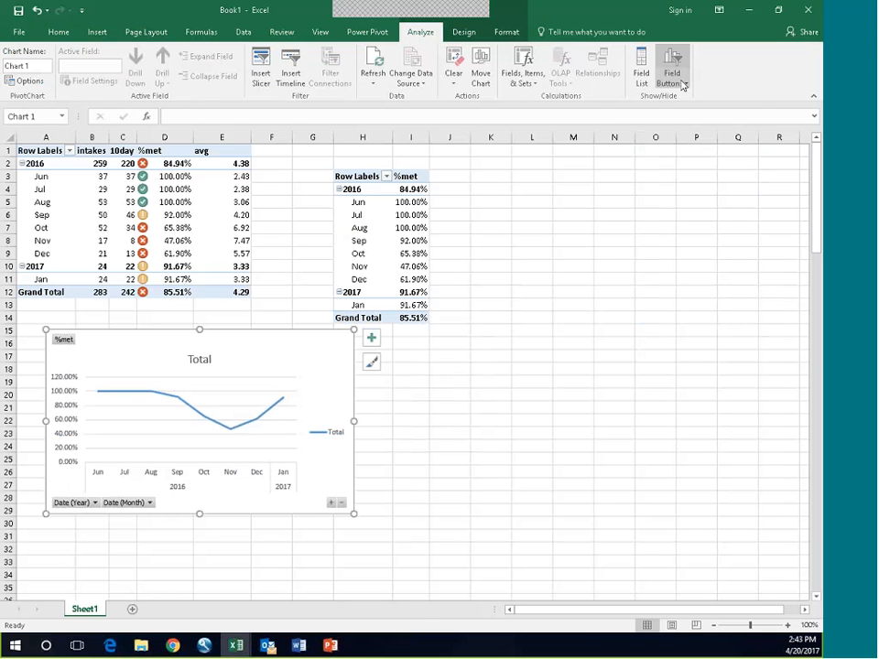
pyautogui.click(682, 84)
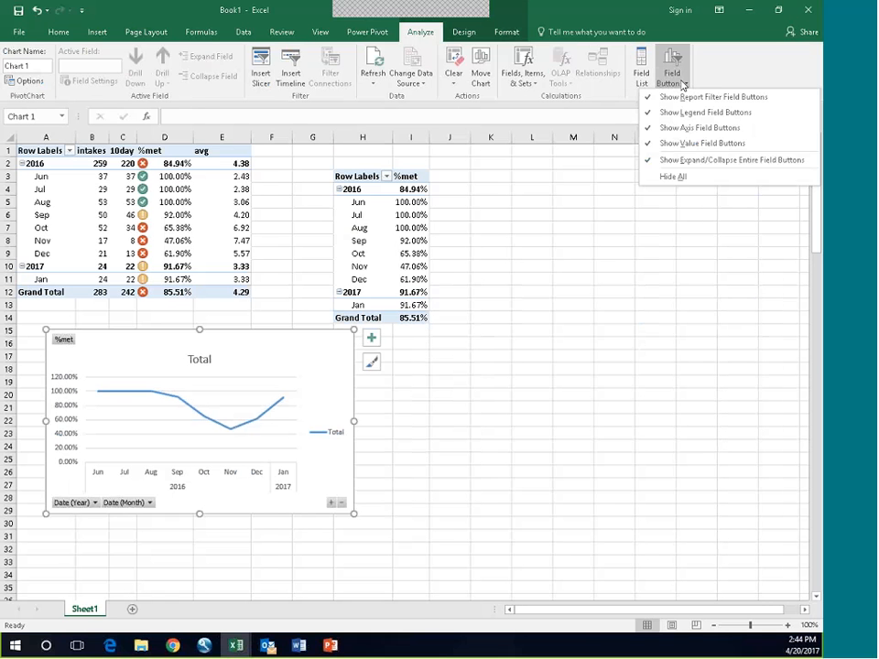
pyautogui.click(679, 177)
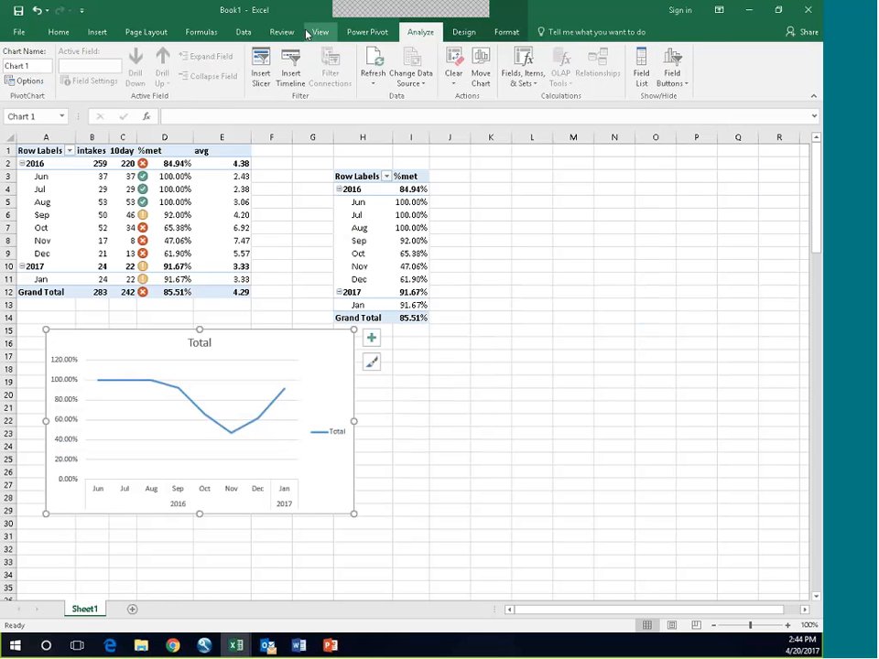
# Step: Apply the dark Style 7 chart style to the PivotChart and add a trendline
pyautogui.click(463, 33)
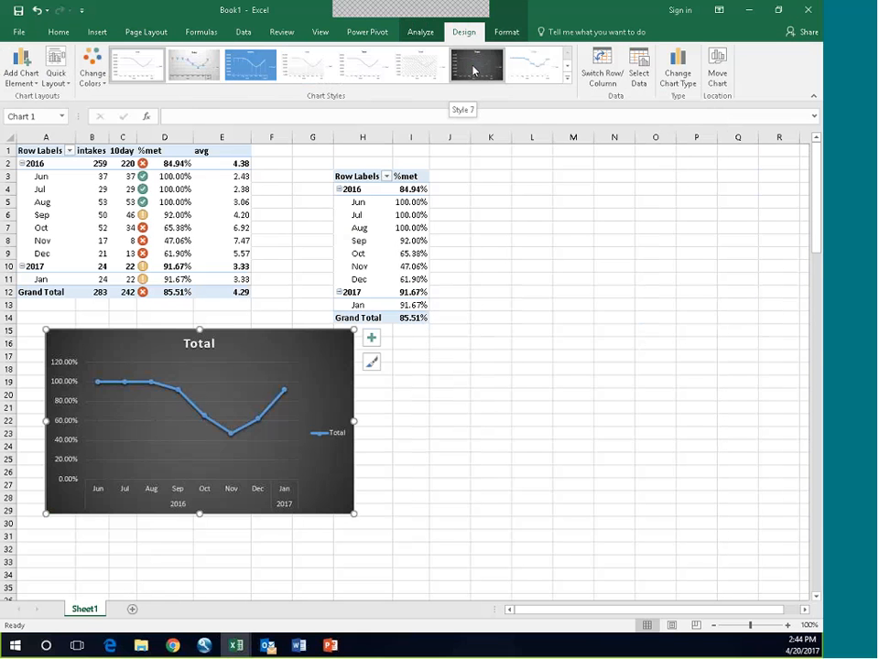
pyautogui.click(474, 71)
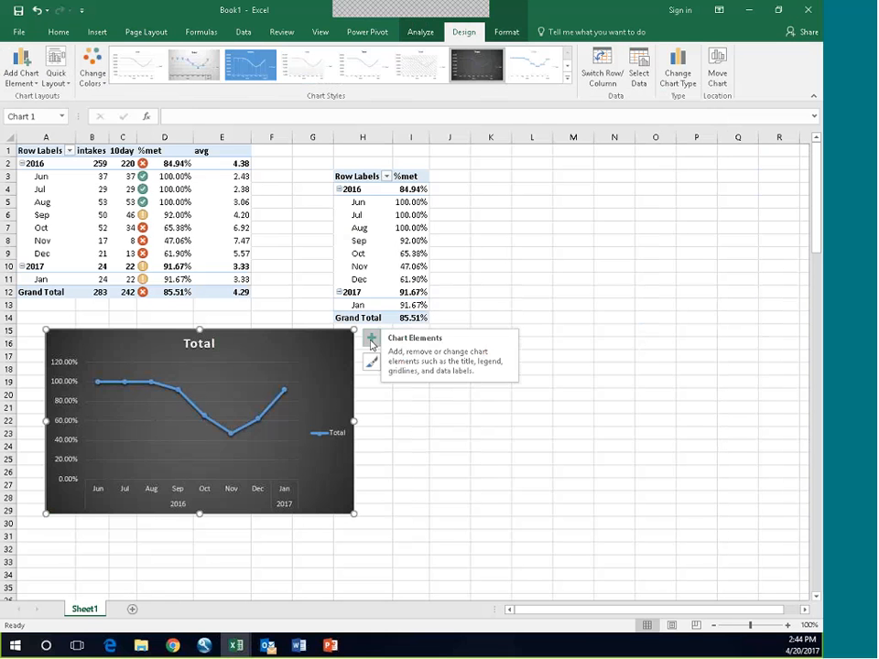
pyautogui.click(372, 342)
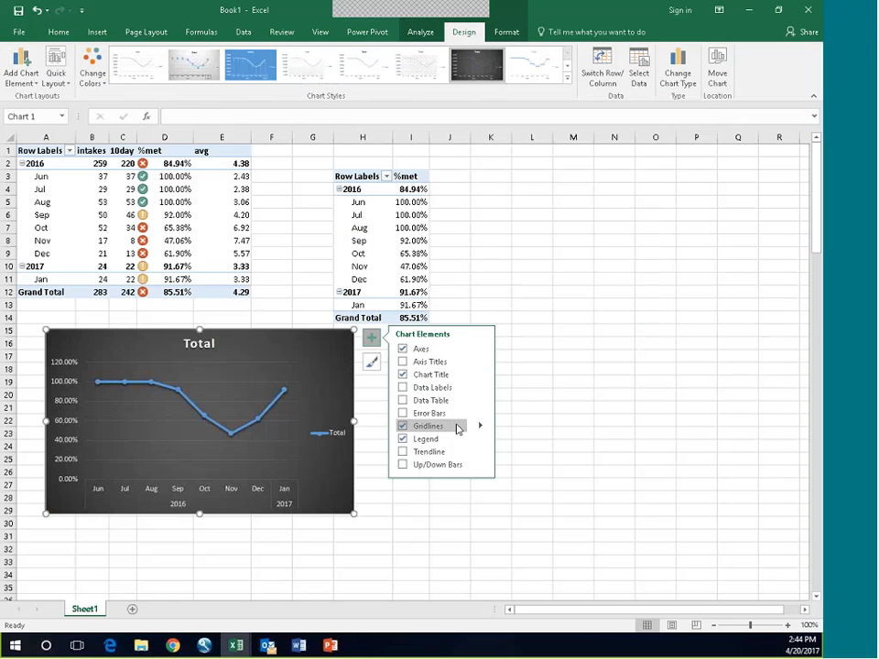
pyautogui.click(403, 452)
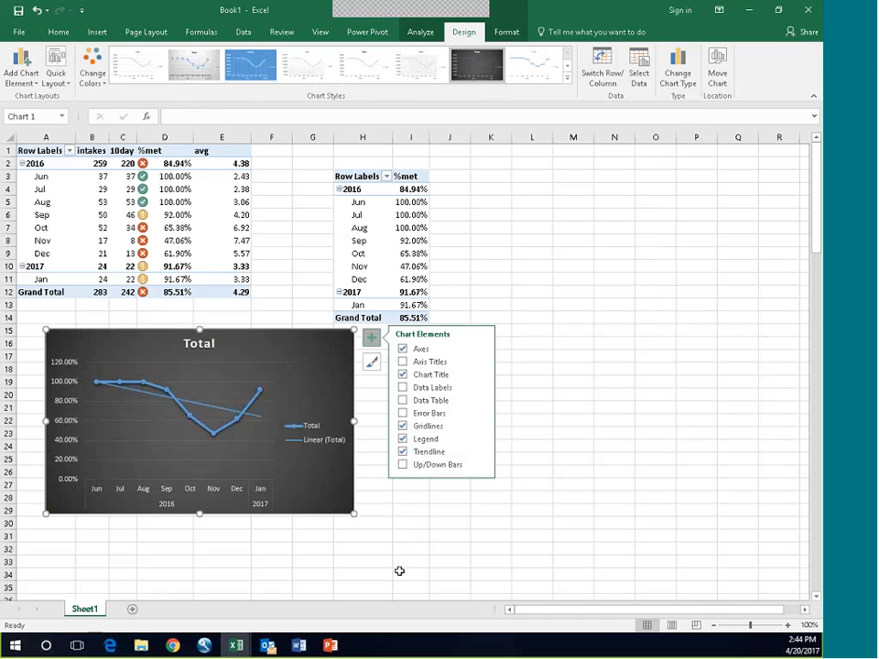
# Step: Position the PivotChart's legend at the bottom of the chart
pyautogui.click(293, 428)
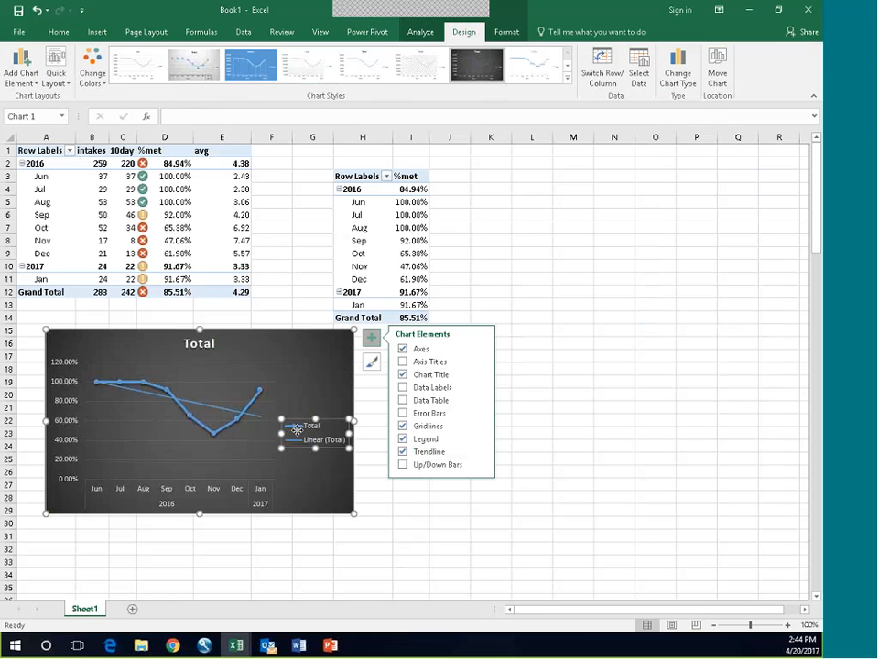
pyautogui.rightClick(297, 430)
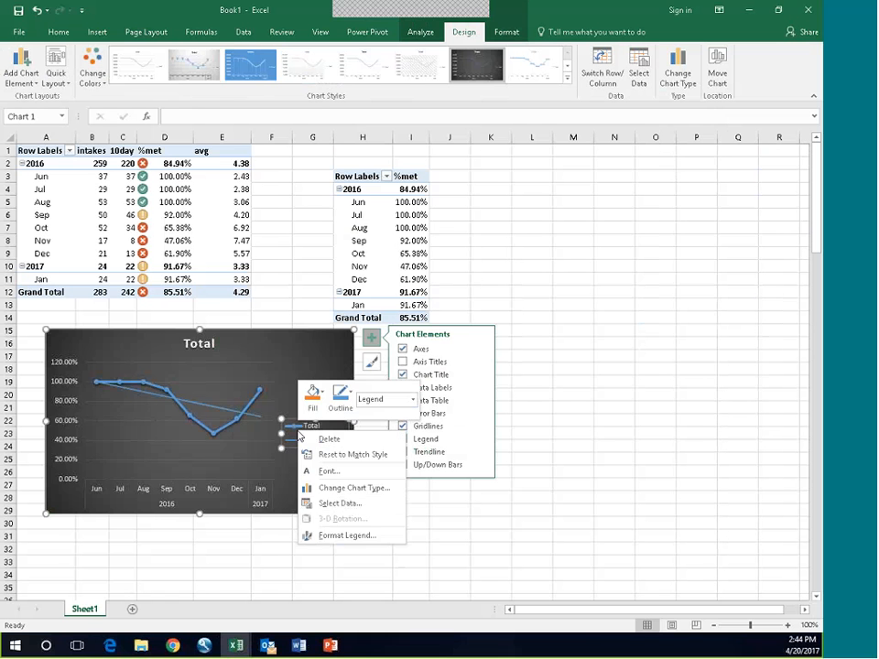
pyautogui.click(330, 536)
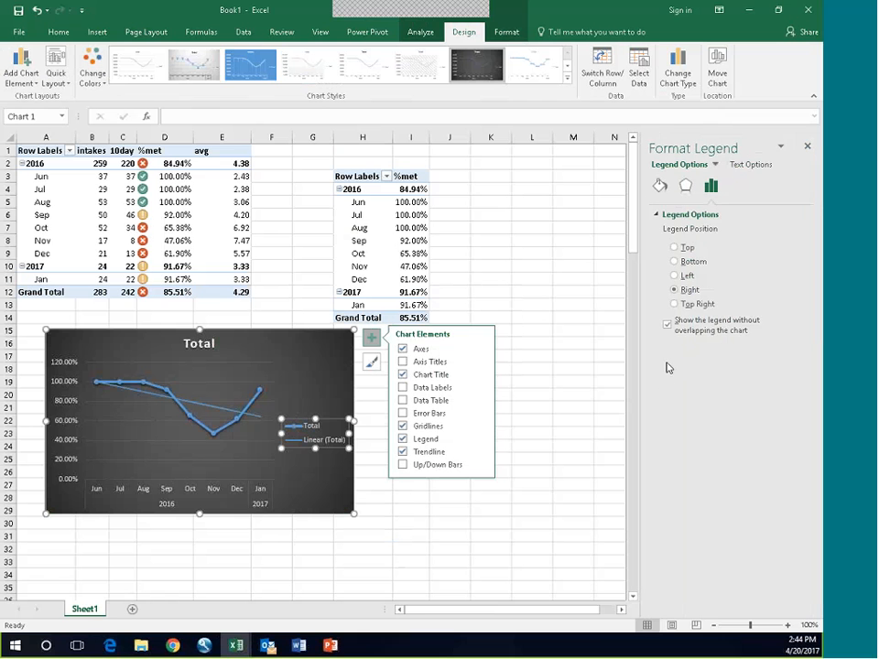
pyautogui.click(677, 262)
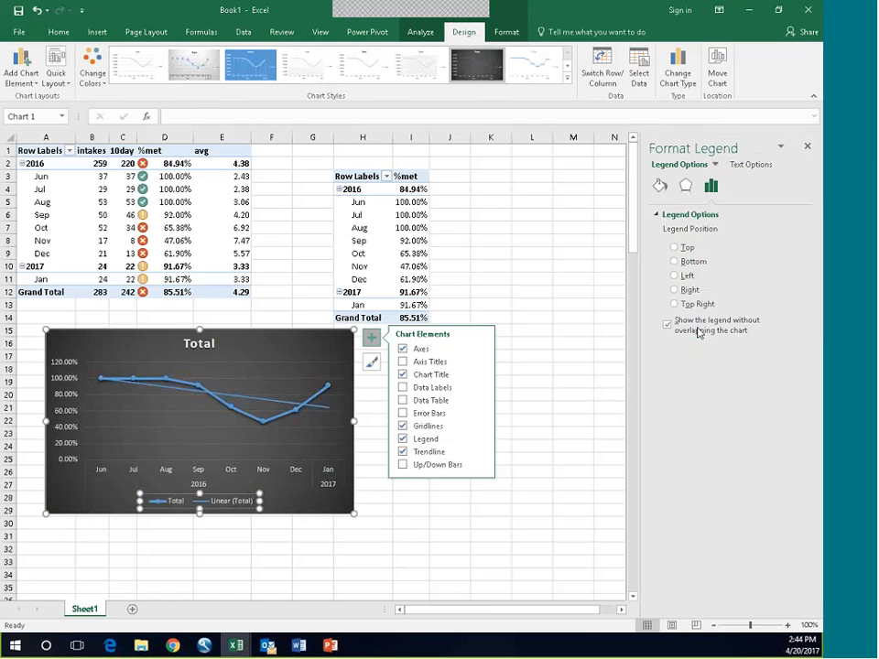
pyautogui.click(596, 383)
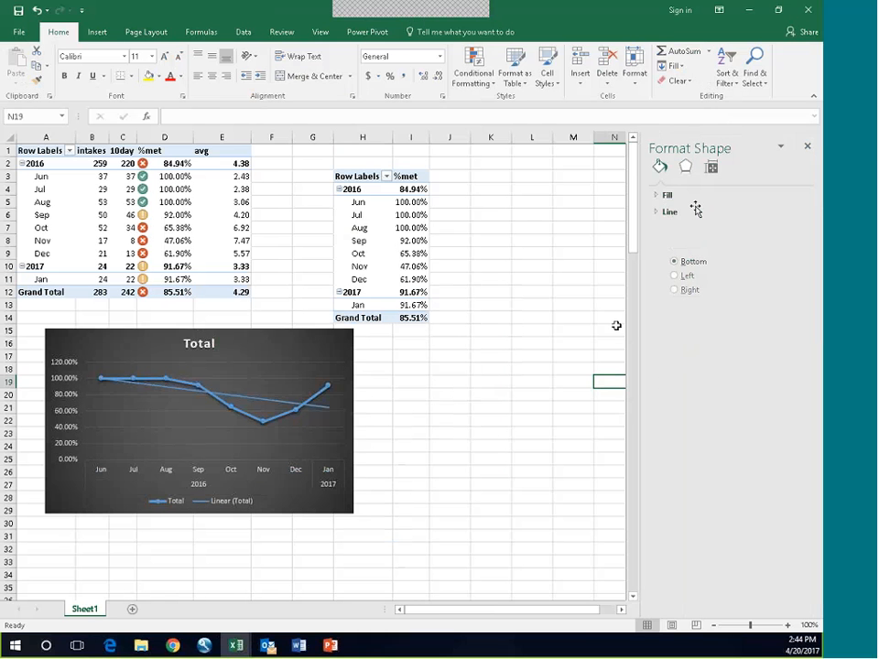
# Step: Change the PivotChart's title to "metric met" and close the formatting pane
pyautogui.click(216, 345)
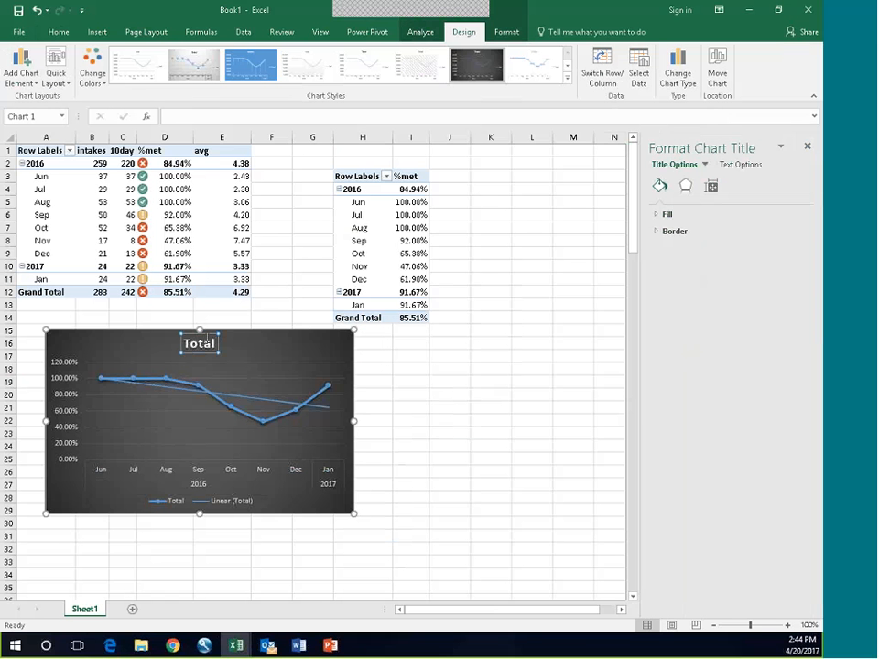
pyautogui.doubleClick(207, 342)
pyautogui.write('metric me')
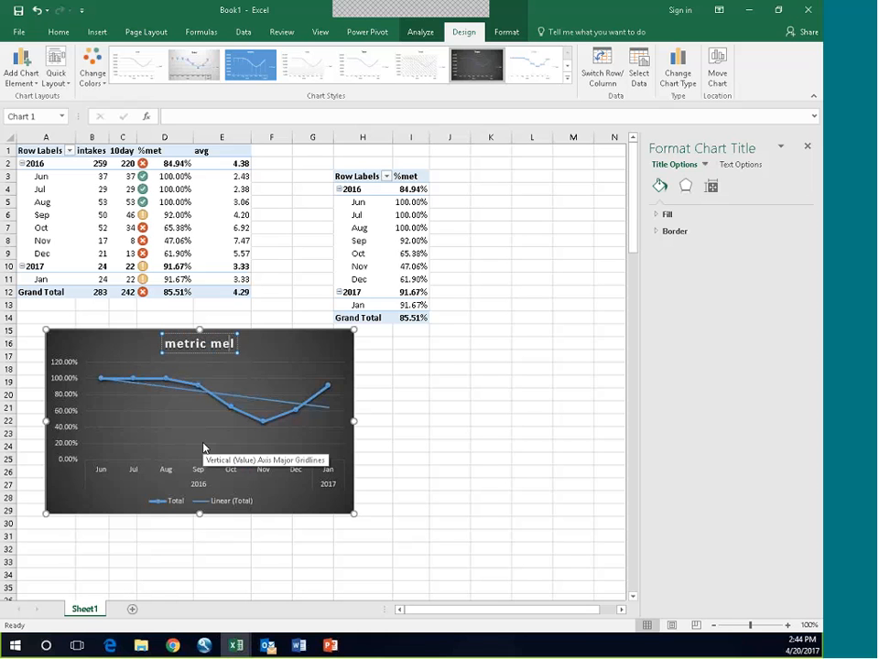
pyautogui.write('t')
pyautogui.press('BackSpace')
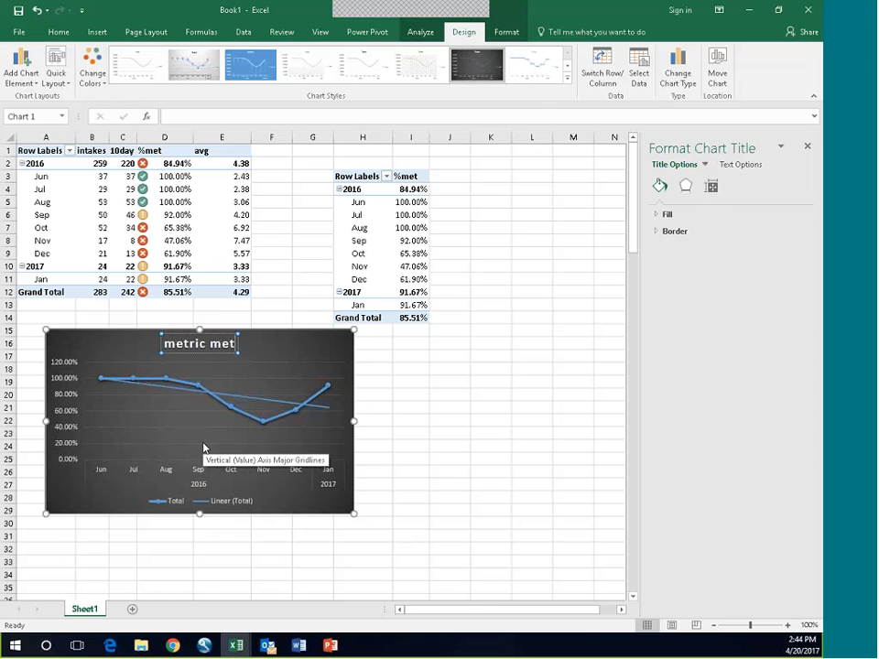
pyautogui.press('Escape')
pyautogui.click(447, 496)
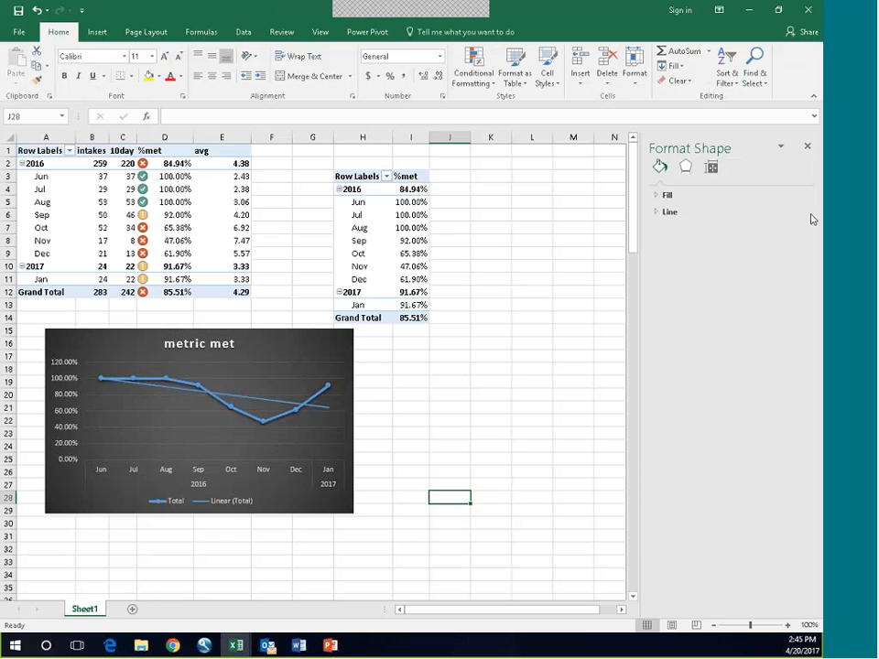
pyautogui.click(807, 146)
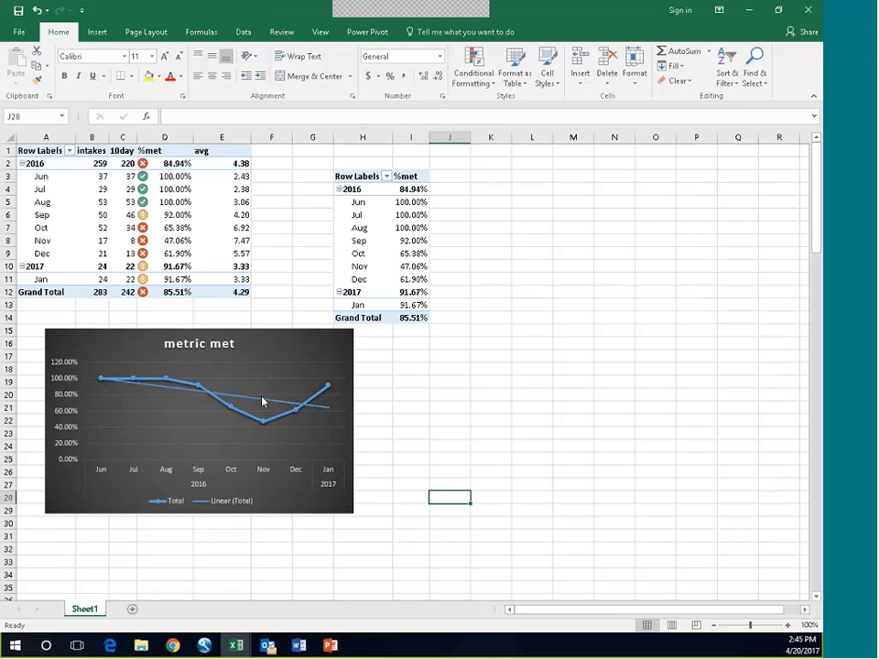
# Step: Shift the metric met chart slightly down and to the left so it starts at row 16
pyautogui.moveTo(266, 334)
pyautogui.mouseDown()
pyautogui.moveTo(253, 337)
pyautogui.moveTo(252, 347)
pyautogui.mouseUp()
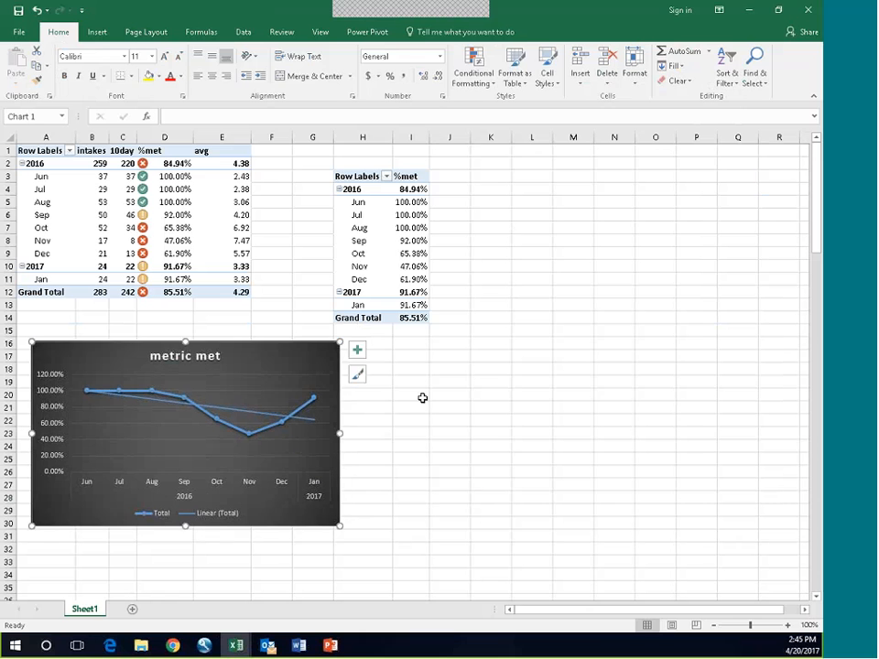
pyautogui.click(491, 497)
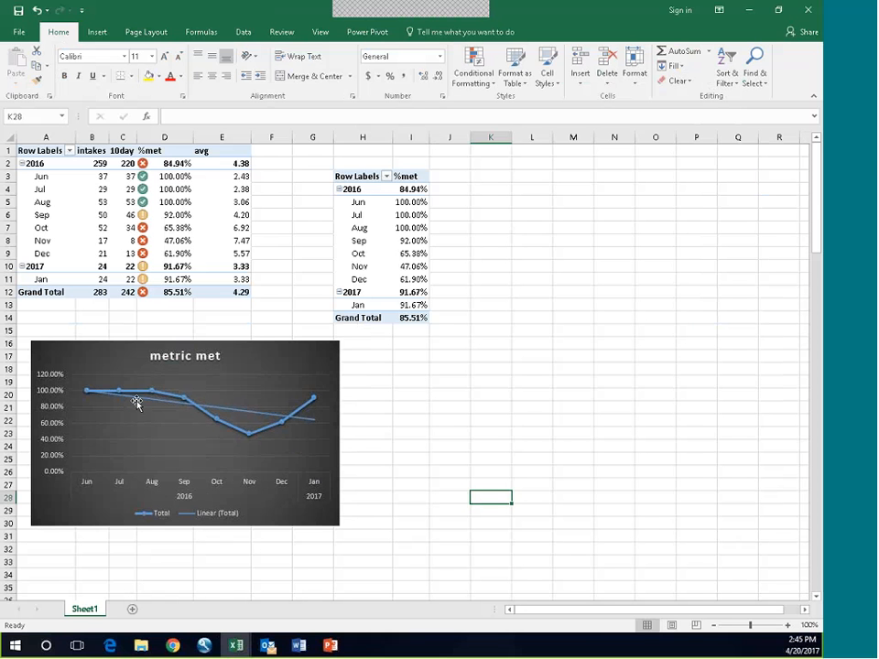
pyautogui.moveTo(153, 397)
pyautogui.moveTo(220, 423)
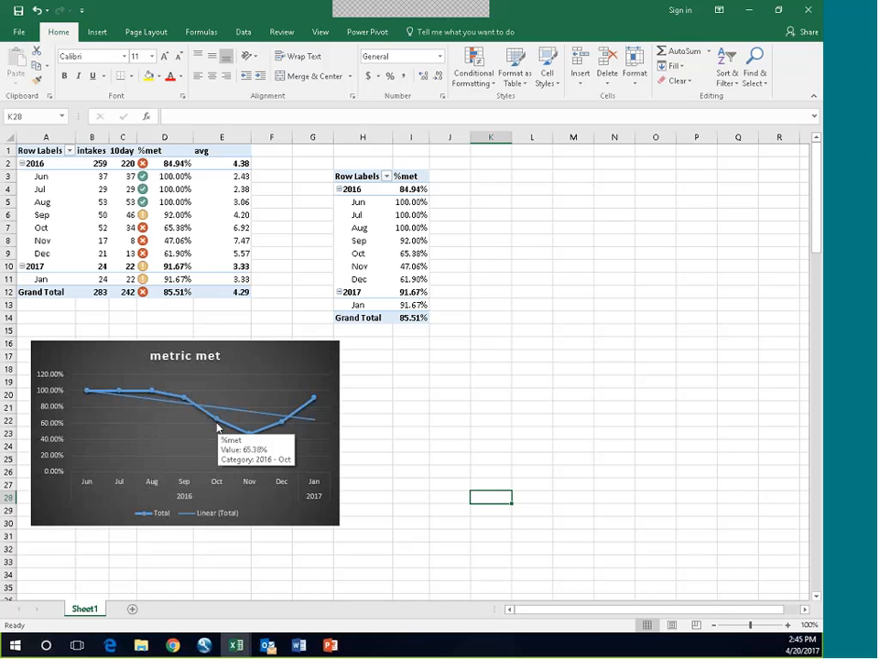
# Step: Add a new worksheet and move the second PivotTable from H3 of Sheet1 to cell B3 of Sheet2
pyautogui.click(365, 184)
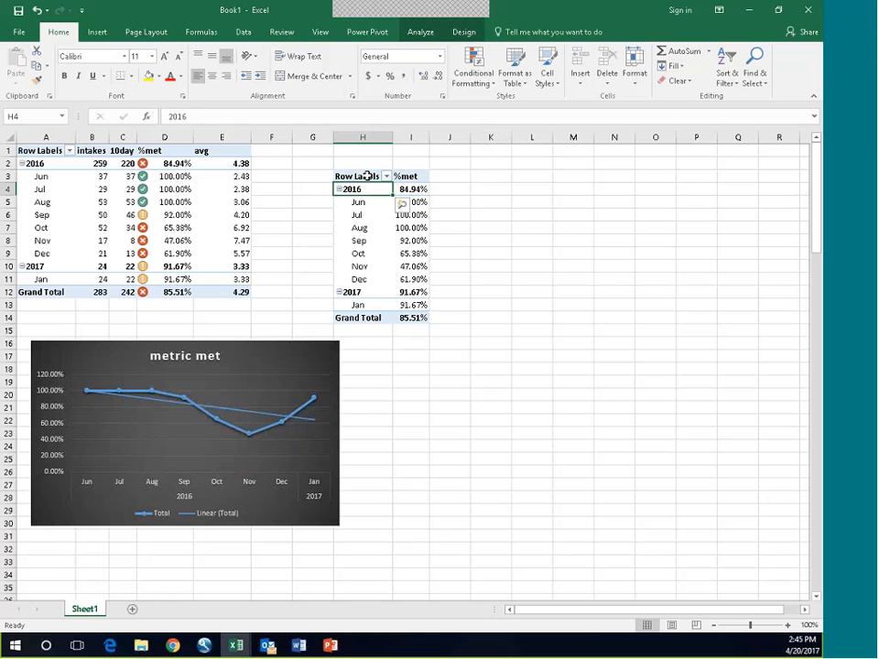
pyautogui.click(419, 34)
pyautogui.click(492, 81)
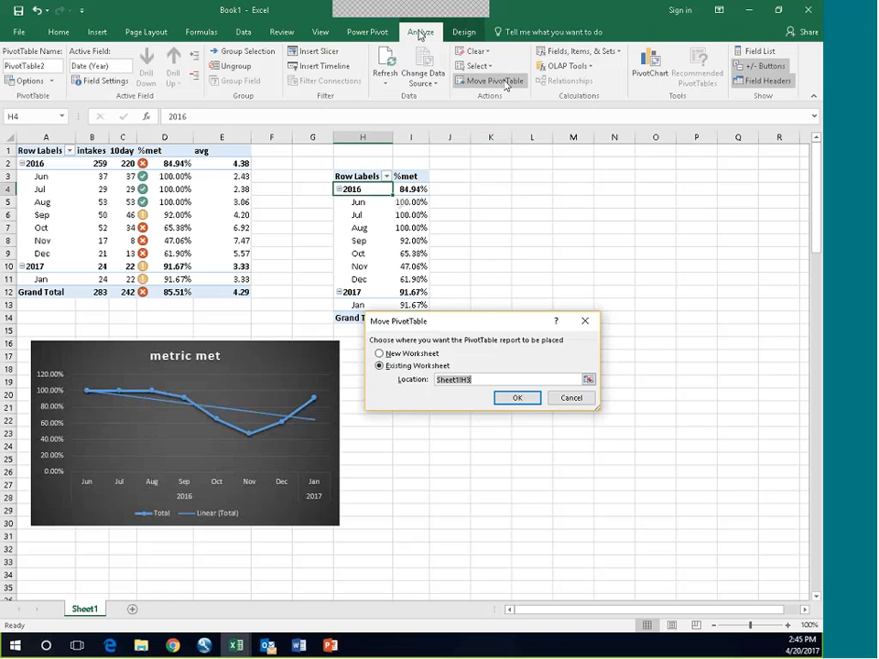
pyautogui.click(573, 400)
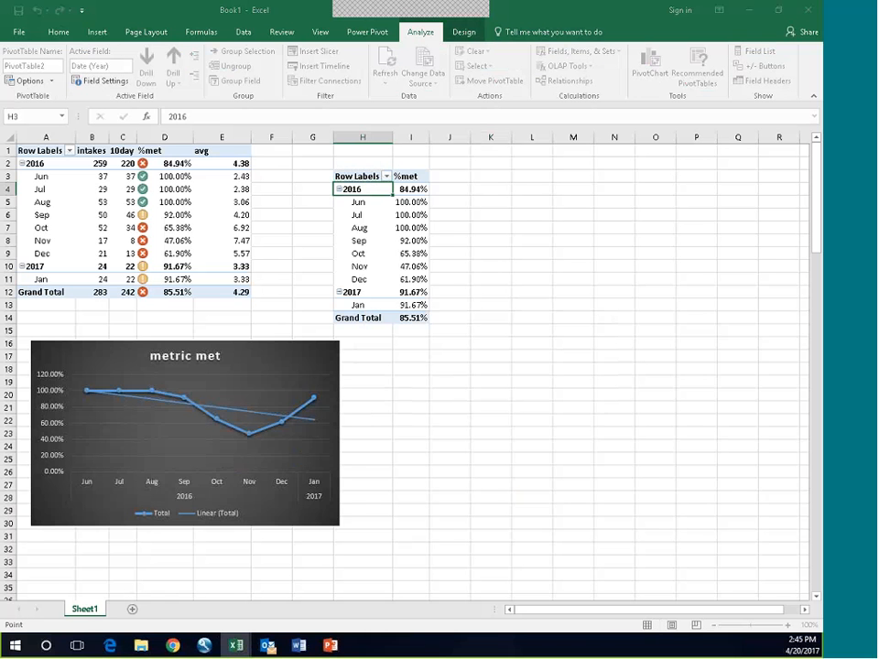
pyautogui.click(132, 609)
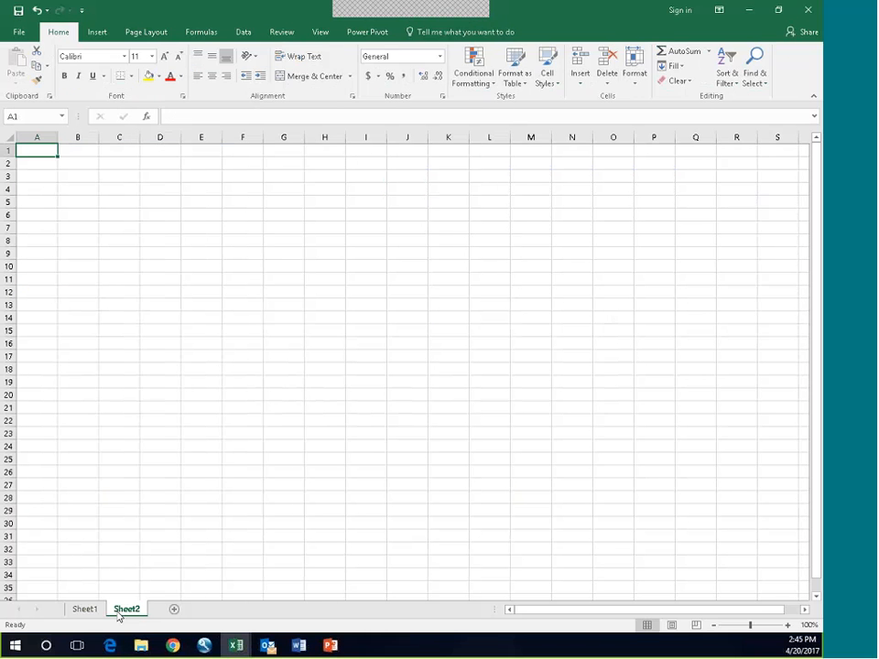
pyautogui.click(84, 609)
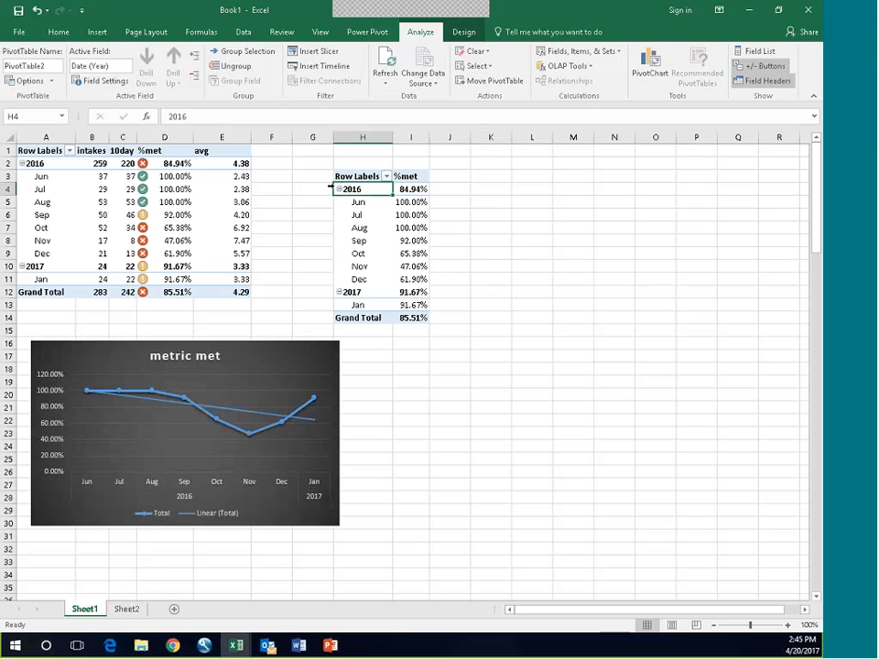
pyautogui.click(482, 82)
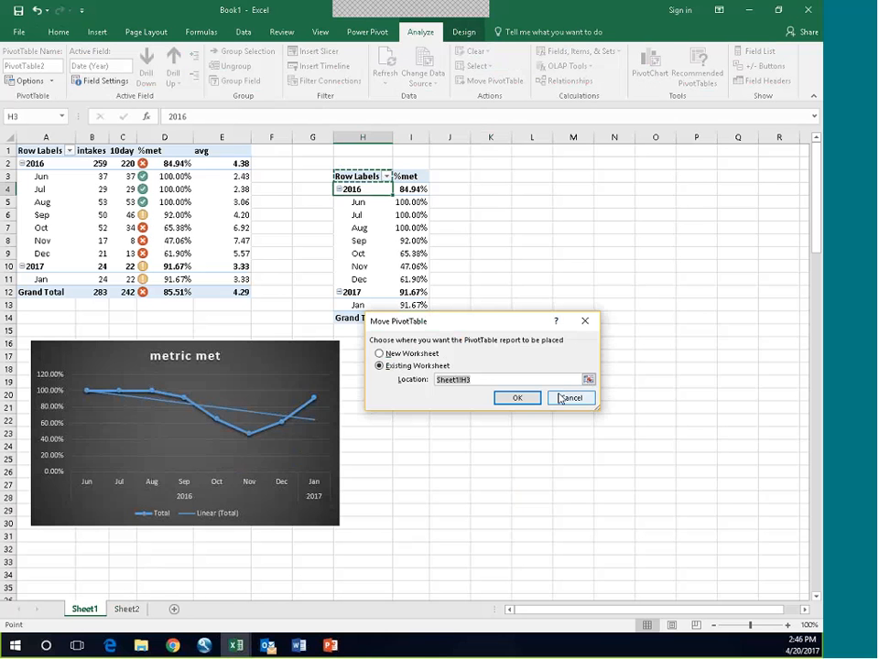
pyautogui.click(588, 379)
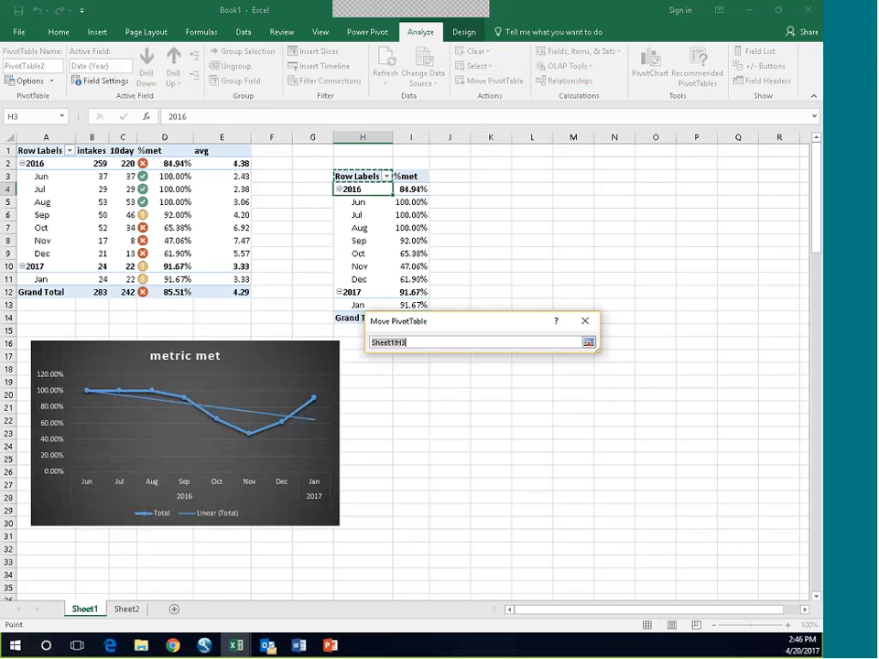
pyautogui.click(126, 609)
pyautogui.click(66, 174)
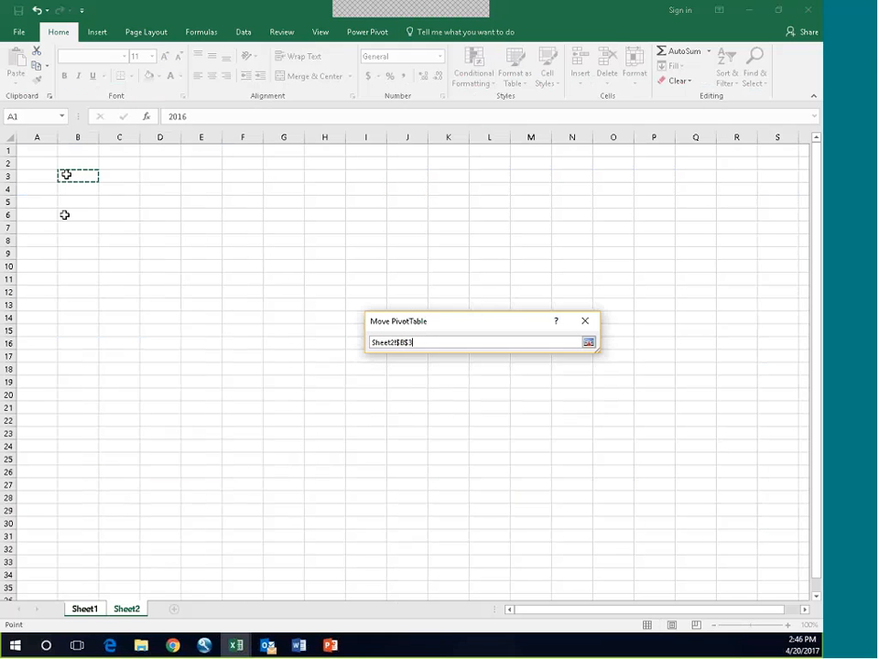
pyautogui.press('Return')
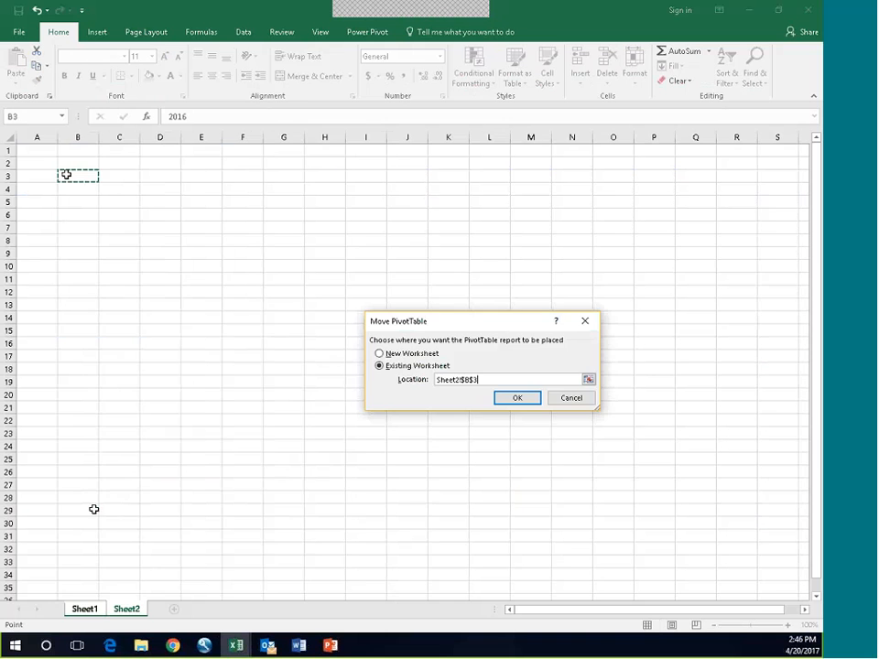
pyautogui.press('Return')
# Step: Move the metric met chart on Sheet1 up to about row 14, just below the remaining PivotTable
pyautogui.click(103, 609)
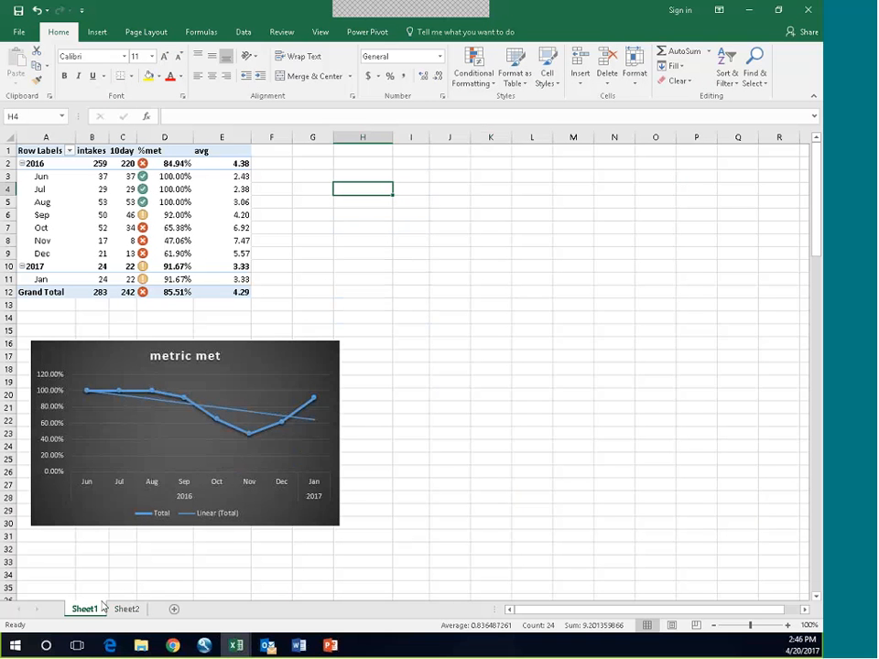
pyautogui.click(111, 340)
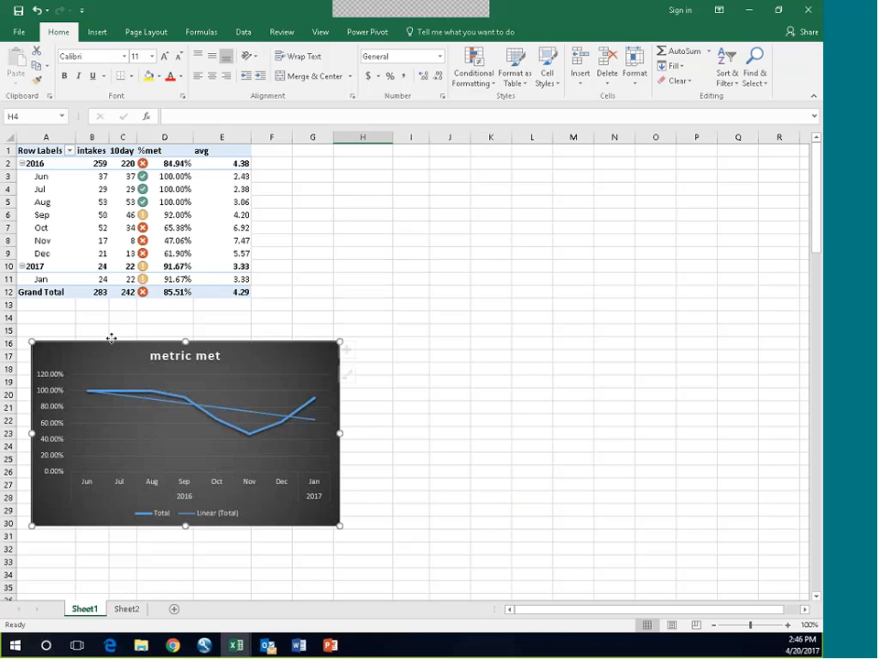
pyautogui.moveTo(111, 340); pyautogui.dragTo(99, 320)
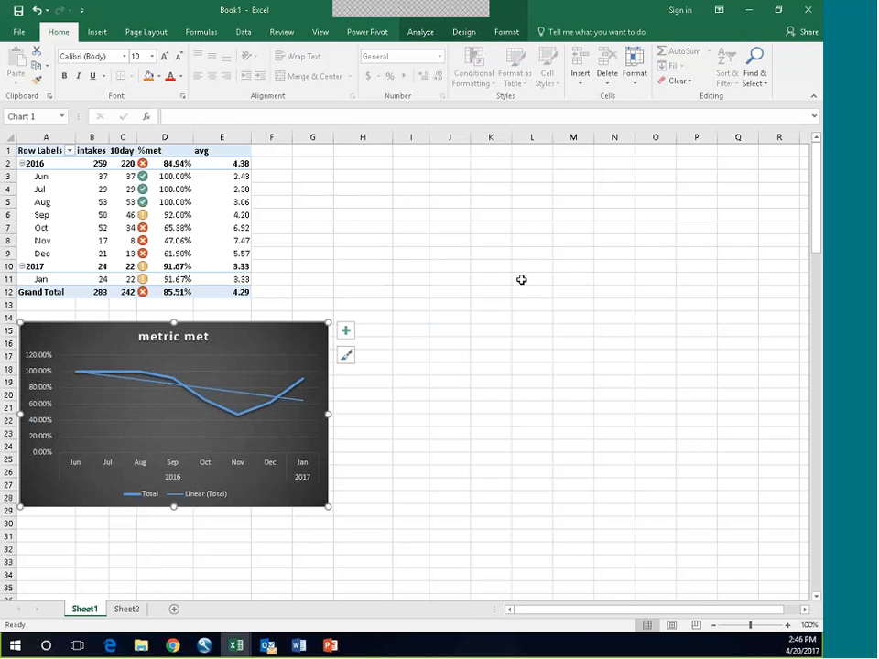
# Step: Insert a slicer for the Prog. field of billingDataTable from the Sheet1 PivotTable and place it in the empty area beside it
pyautogui.click(79, 193)
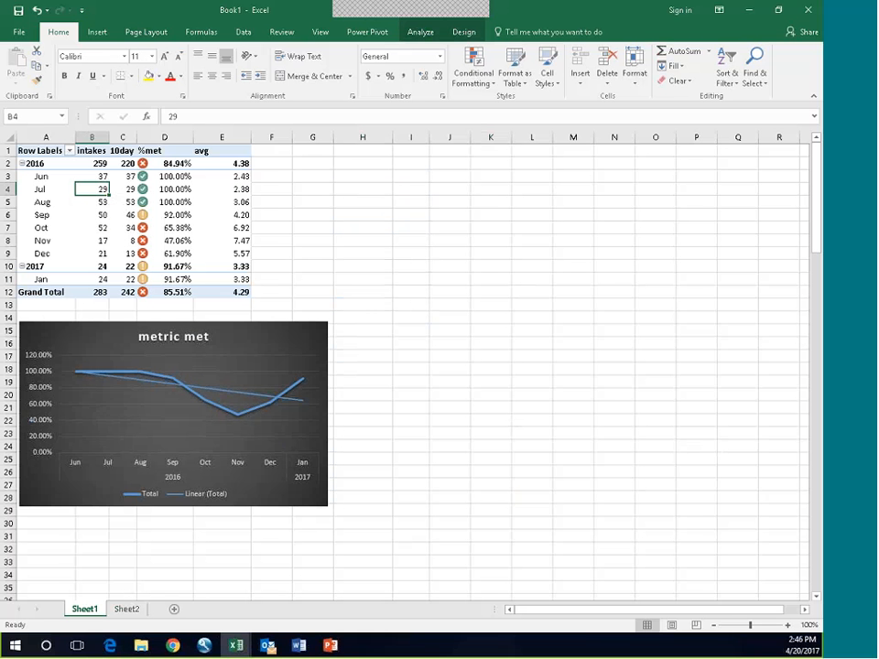
pyautogui.click(97, 32)
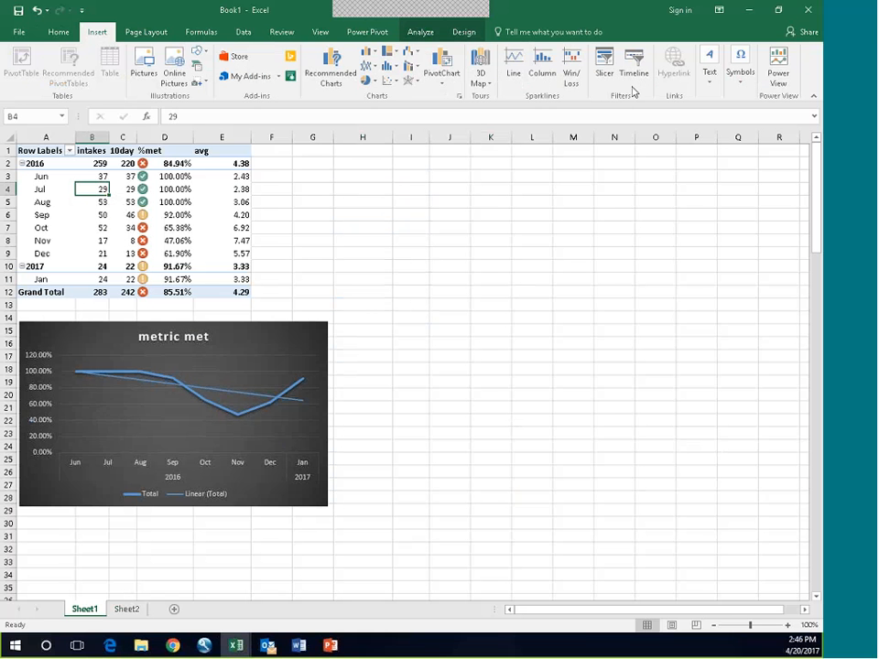
pyautogui.click(605, 66)
pyautogui.moveTo(663, 228); pyautogui.dragTo(476, 179)
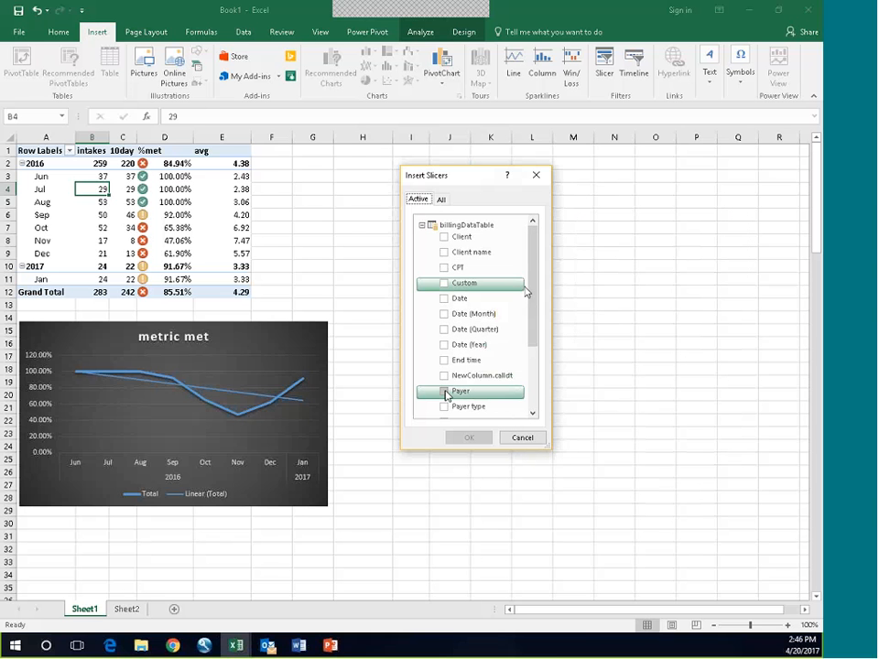
pyautogui.moveTo(533, 290); pyautogui.dragTo(522, 353)
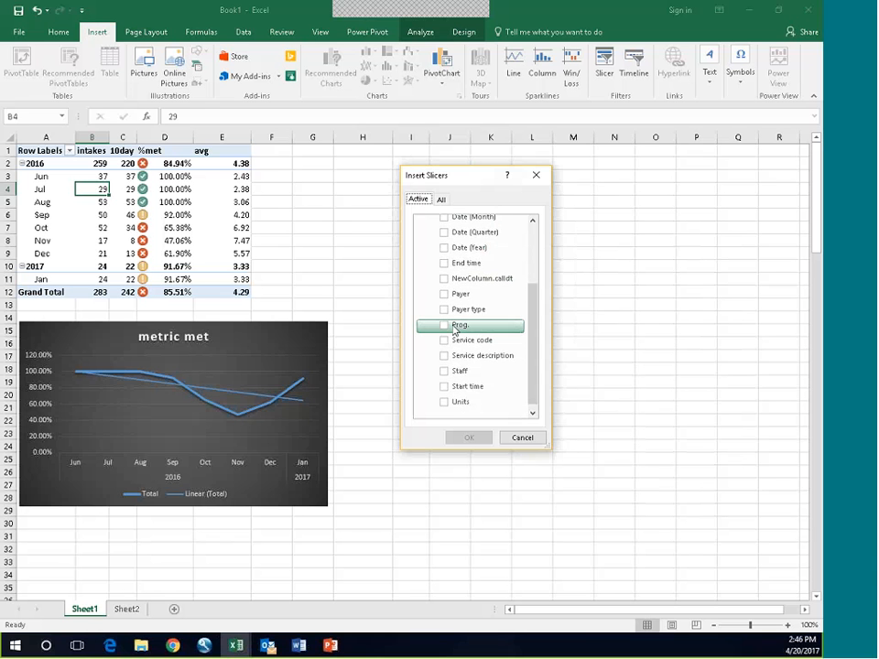
pyautogui.click(454, 327)
pyautogui.click(469, 437)
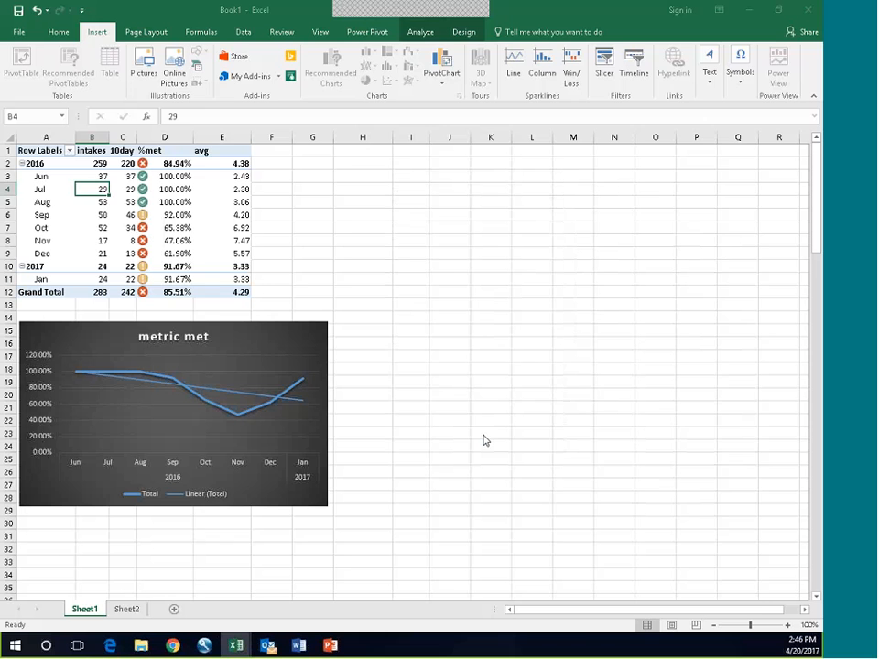
pyautogui.moveTo(363, 297); pyautogui.dragTo(425, 161)
# Step: Widen the metric met chart to about the end of column H and place the Prog. slicer next to the PivotTable over columns G to I
pyautogui.click(264, 437)
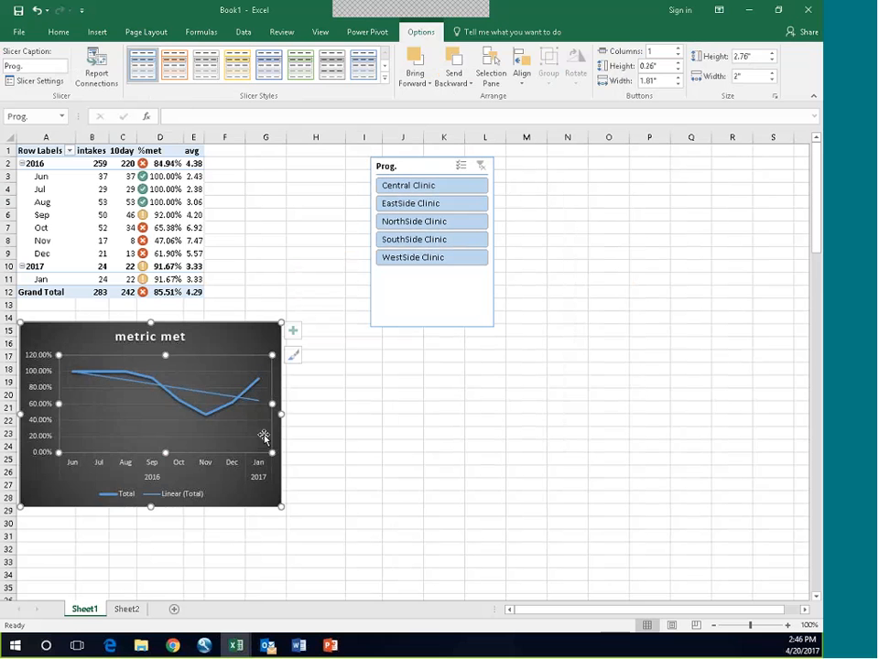
pyautogui.moveTo(283, 414); pyautogui.dragTo(341, 416)
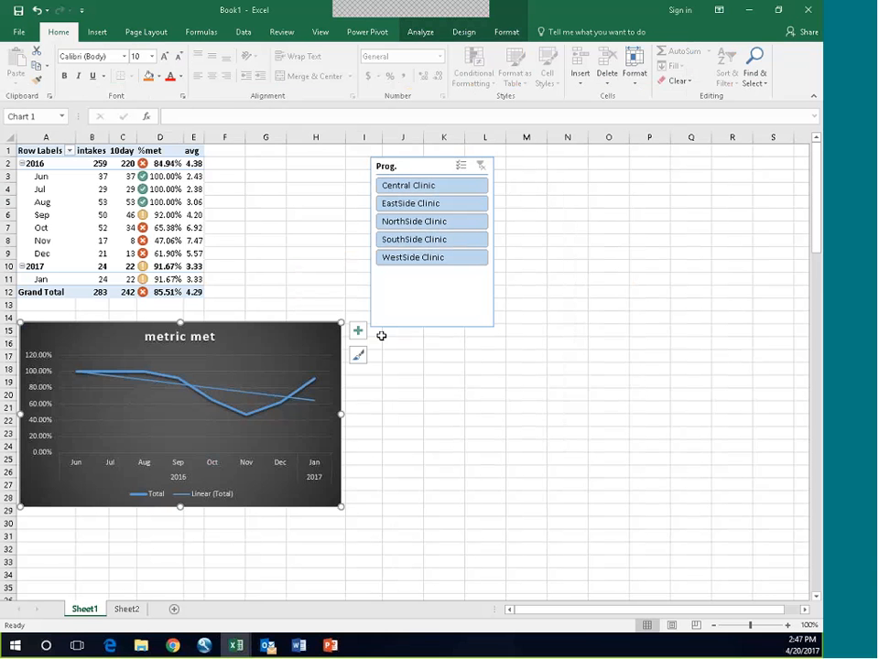
pyautogui.moveTo(408, 165); pyautogui.dragTo(298, 152)
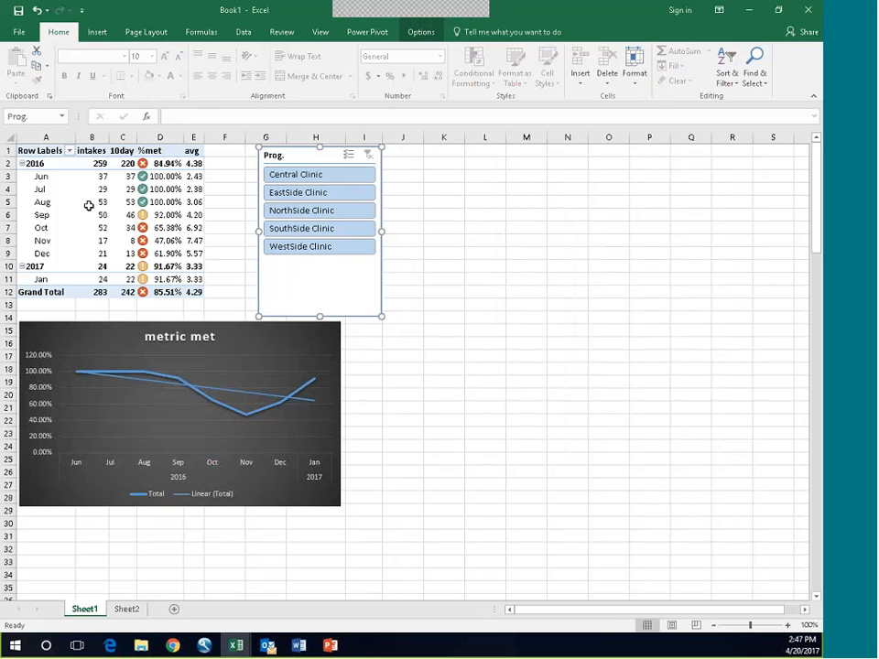
pyautogui.click(76, 207)
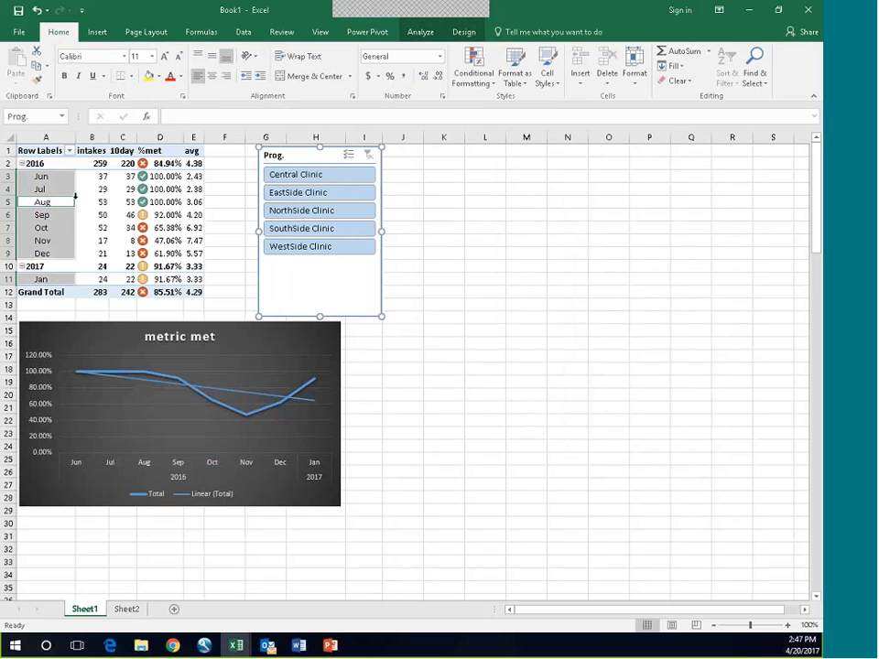
pyautogui.click(133, 426)
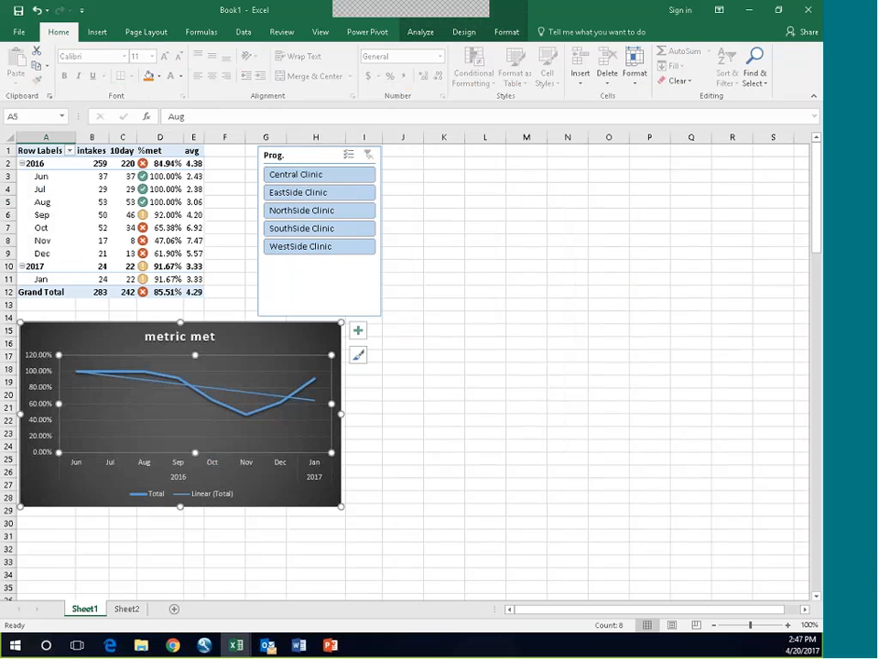
pyautogui.click(484, 497)
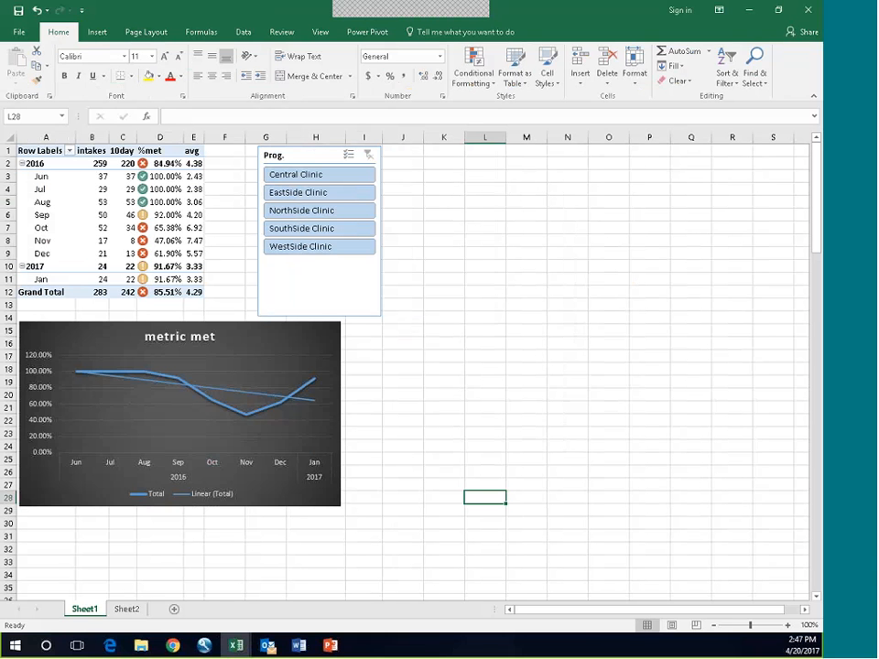
# Step: Connect the Prog. slicer to PivotTable2 on Sheet2 in addition to PivotTable1
pyautogui.click(302, 280)
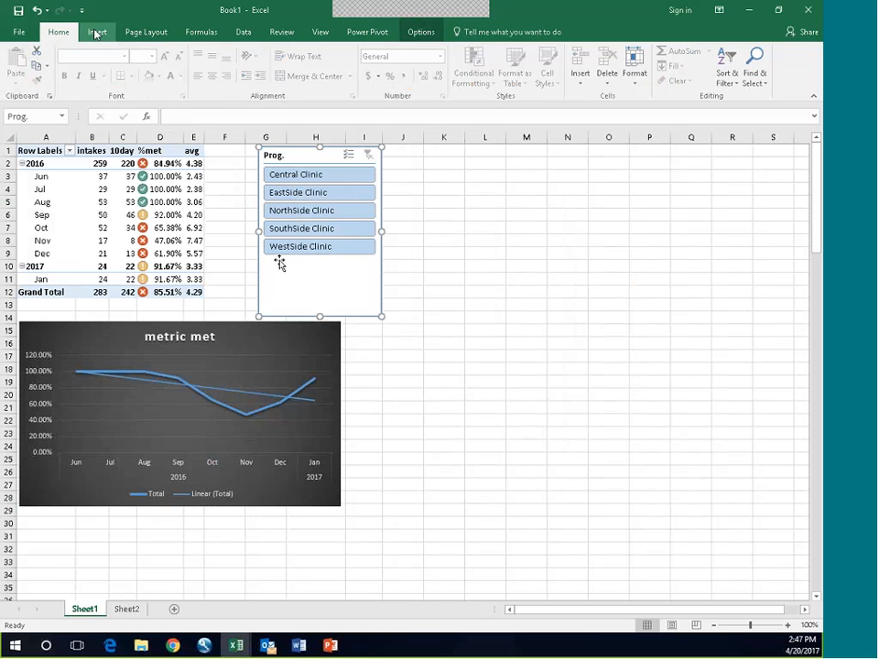
pyautogui.click(421, 32)
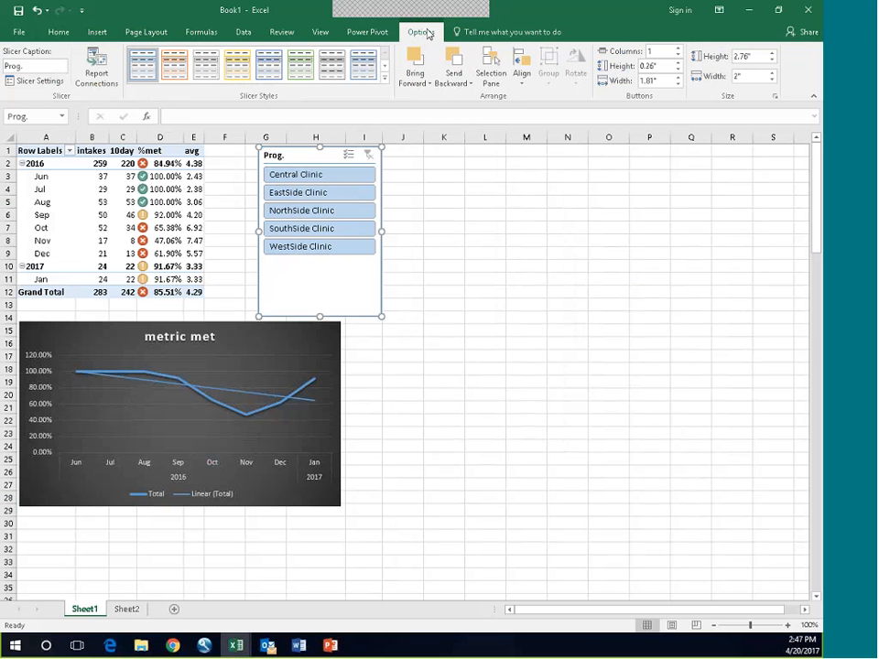
pyautogui.click(104, 75)
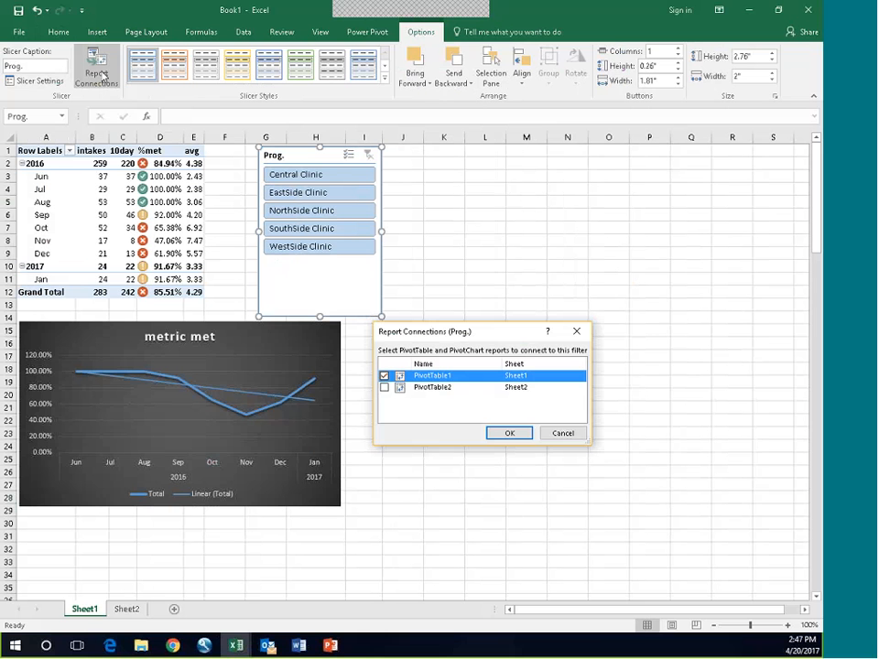
pyautogui.click(384, 388)
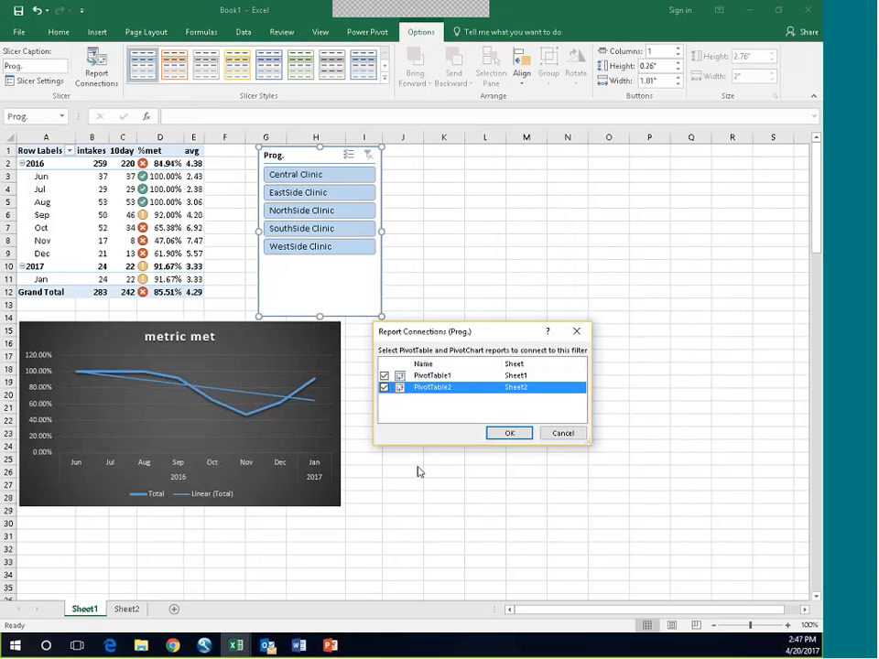
pyautogui.click(508, 434)
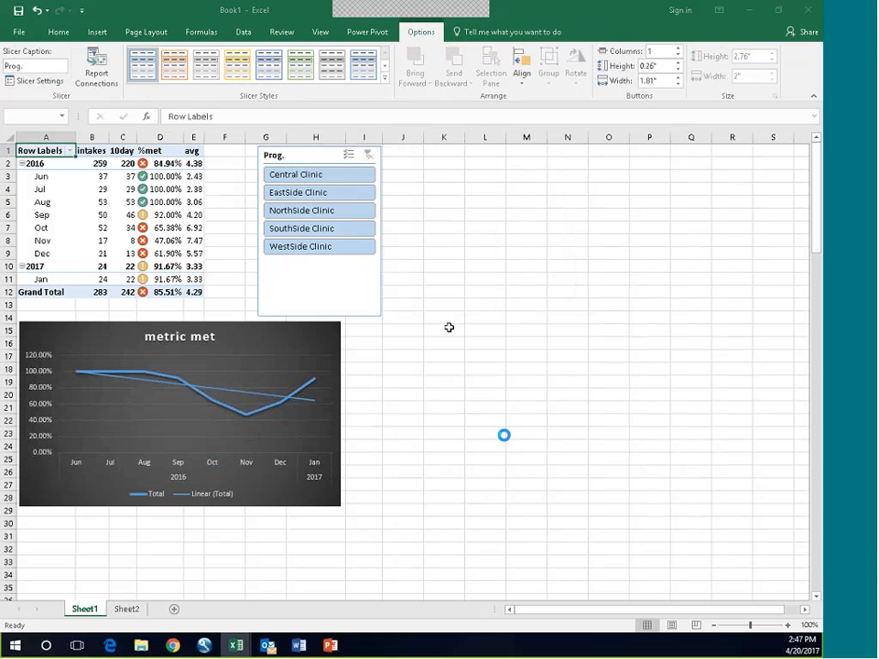
# Step: Check the slicer by filtering the dashboard to EastSide, NorthSide, SouthSide, WestSide and Central Clinic in turn, and restore all clinics
pyautogui.click(311, 195)
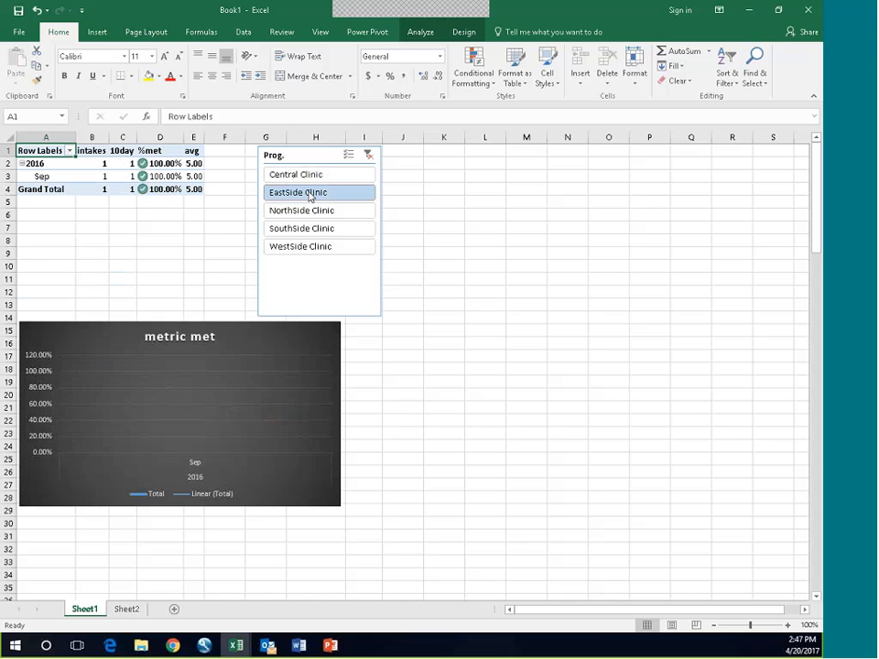
pyautogui.click(307, 213)
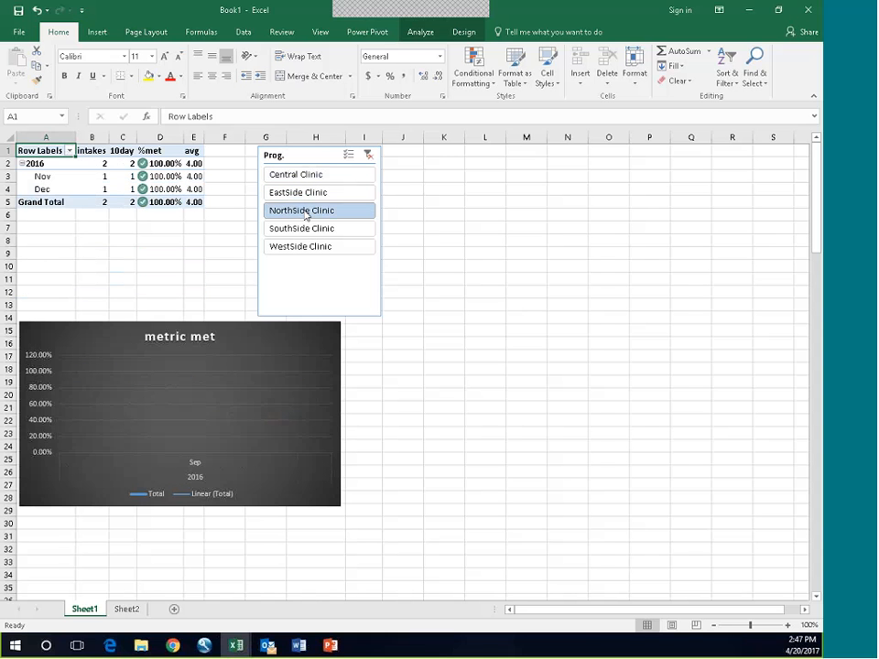
pyautogui.click(305, 229)
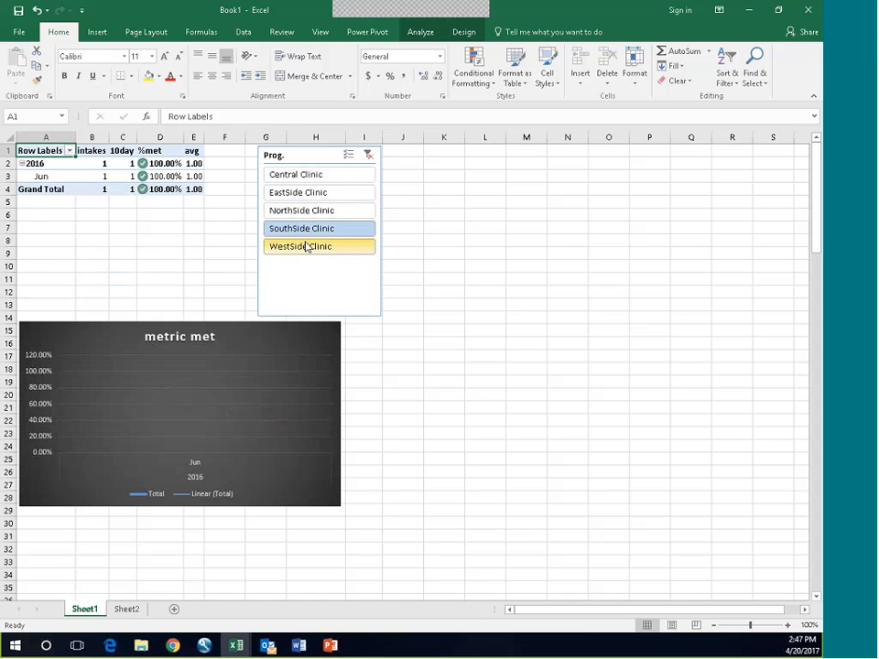
pyautogui.click(307, 246)
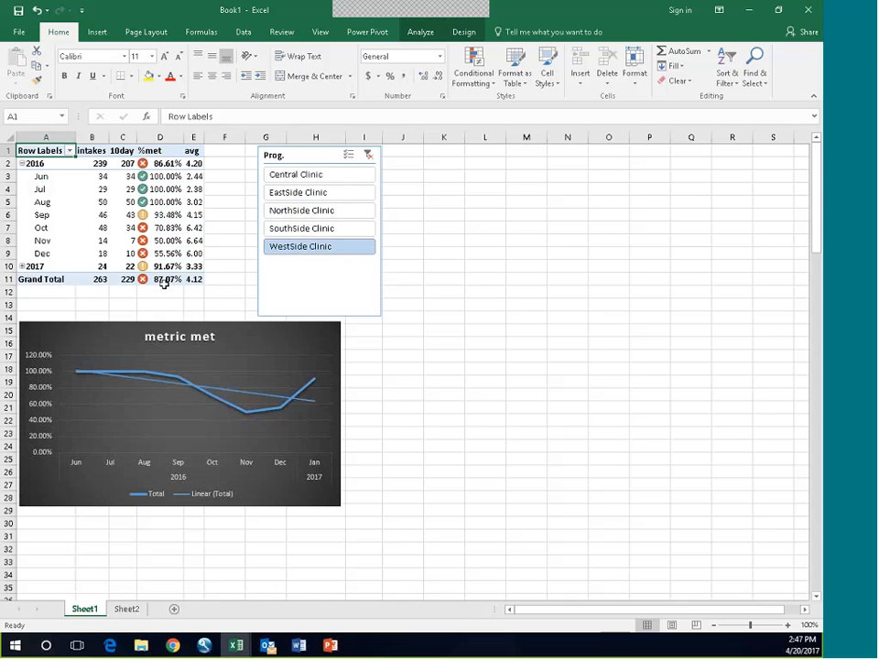
pyautogui.click(303, 179)
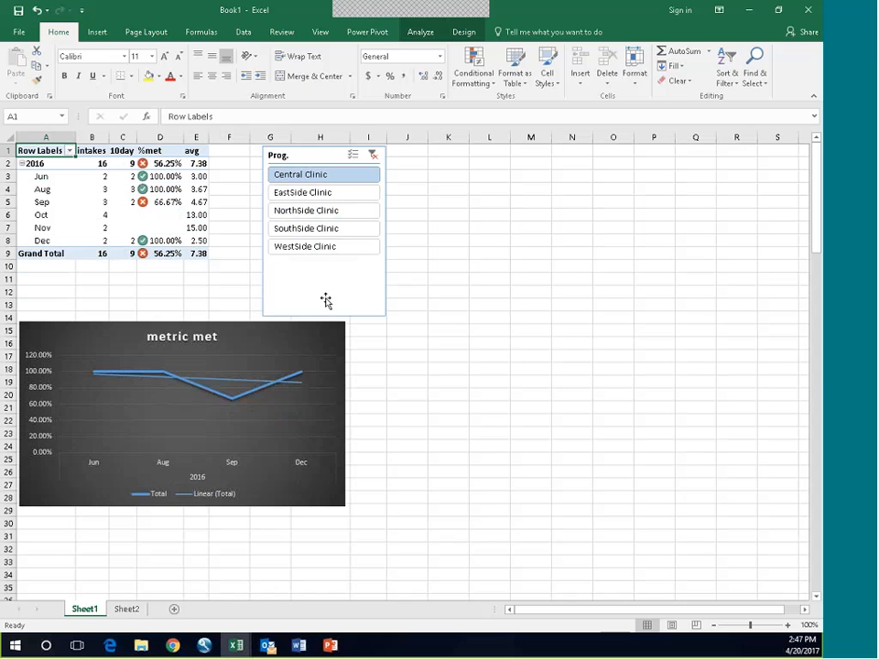
pyautogui.keyDown('shift'); pyautogui.click(305, 255); pyautogui.keyUp('shift')
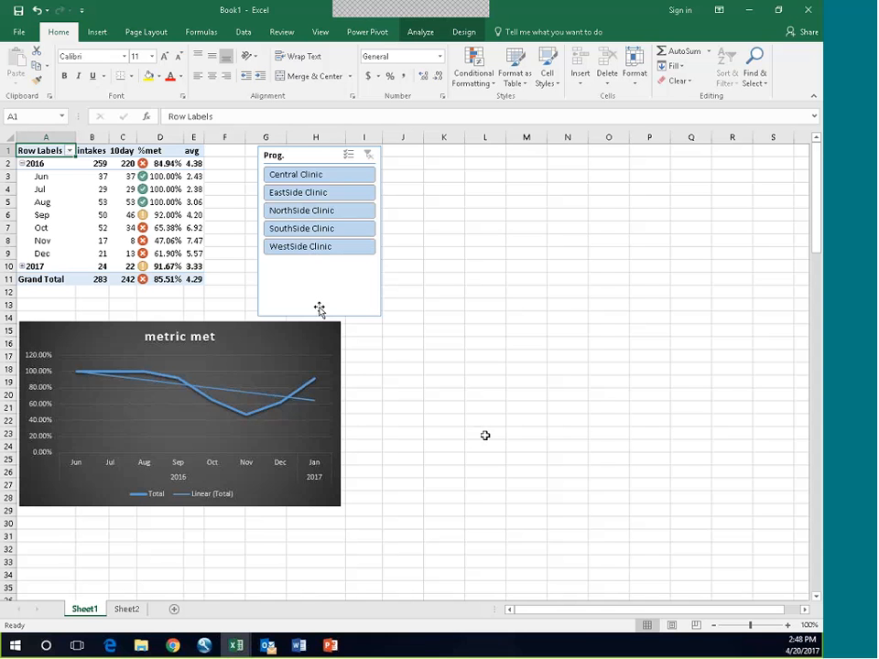
# Step: Insert three blank rows above the PivotTable on Sheet1
pyautogui.moveTo(8, 150); pyautogui.dragTo(11, 179)
pyautogui.rightClick(478, 165)
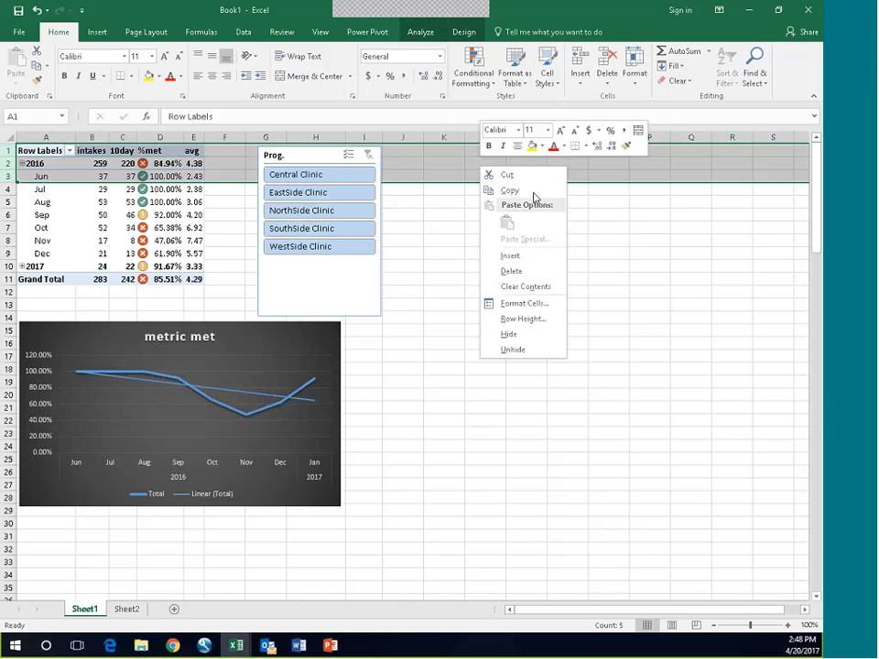
pyautogui.click(511, 257)
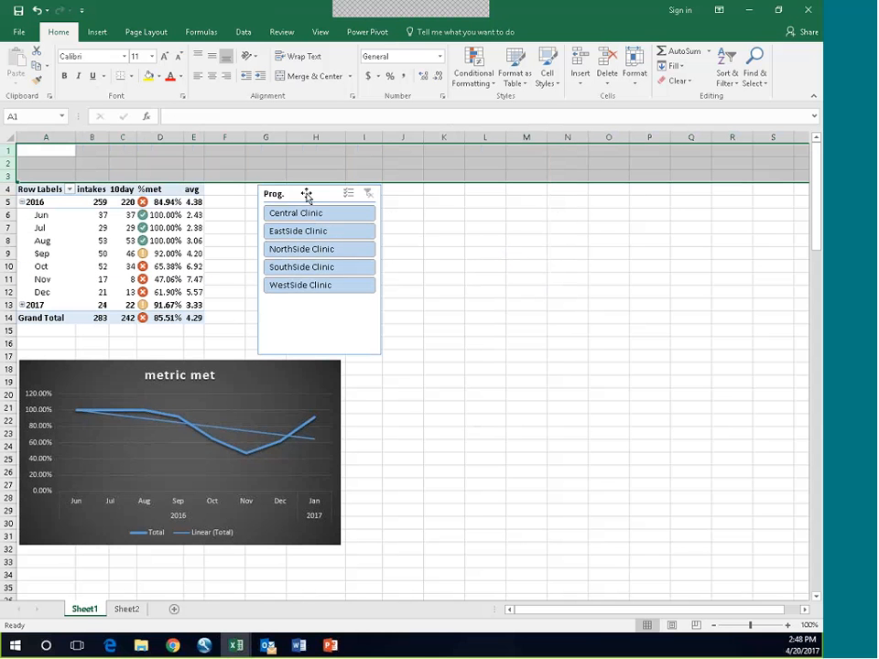
# Step: Merge and center cells A1:K2 and enter the title "Outcome metric 1 Dashboard" in the merged cell
pyautogui.moveTo(89, 154); pyautogui.dragTo(451, 159)
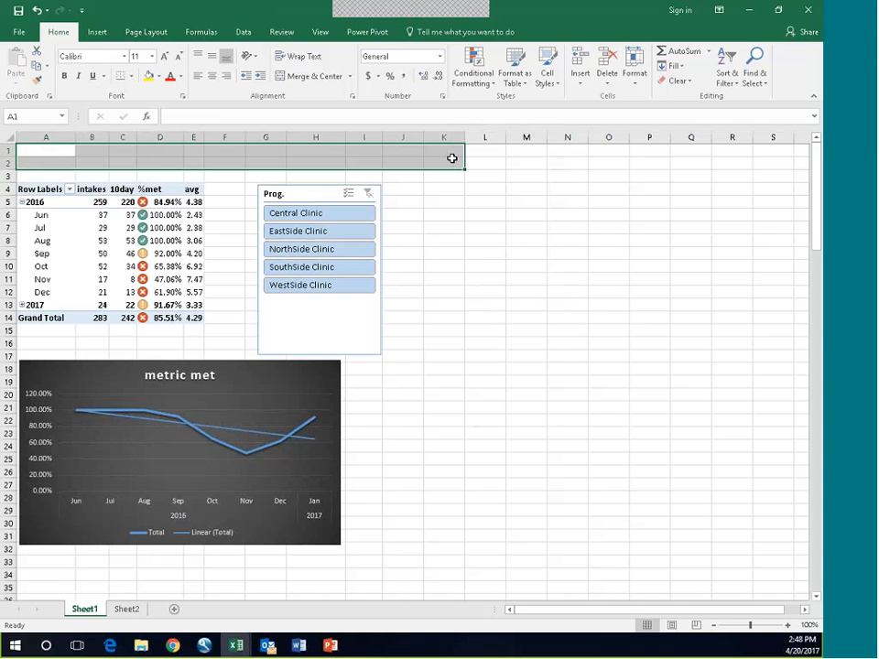
pyautogui.click(290, 77)
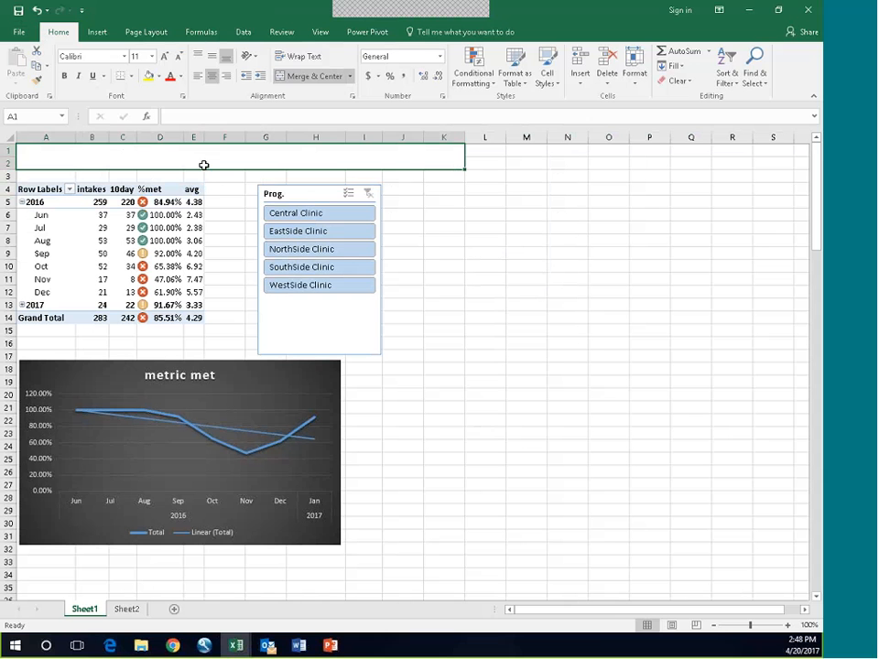
pyautogui.click(236, 118)
pyautogui.write('Out')
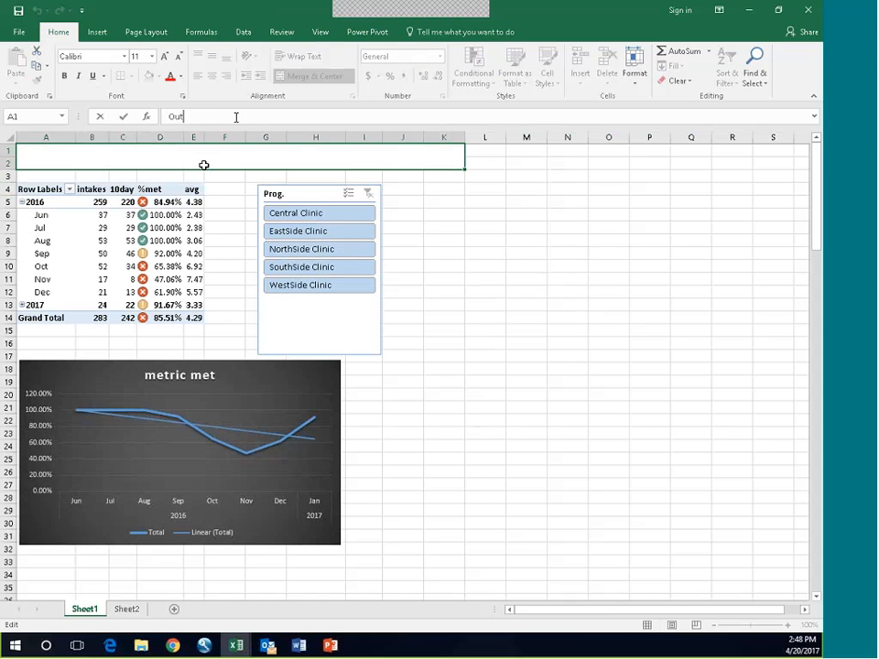
pyautogui.write('come metric')
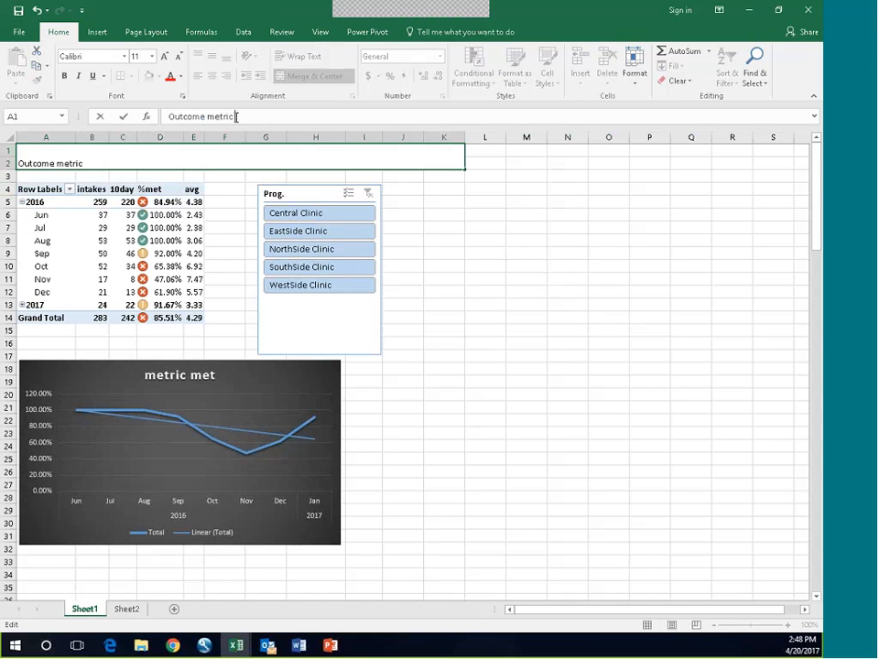
pyautogui.write(' 1 Dashboard')
pyautogui.press('Return')
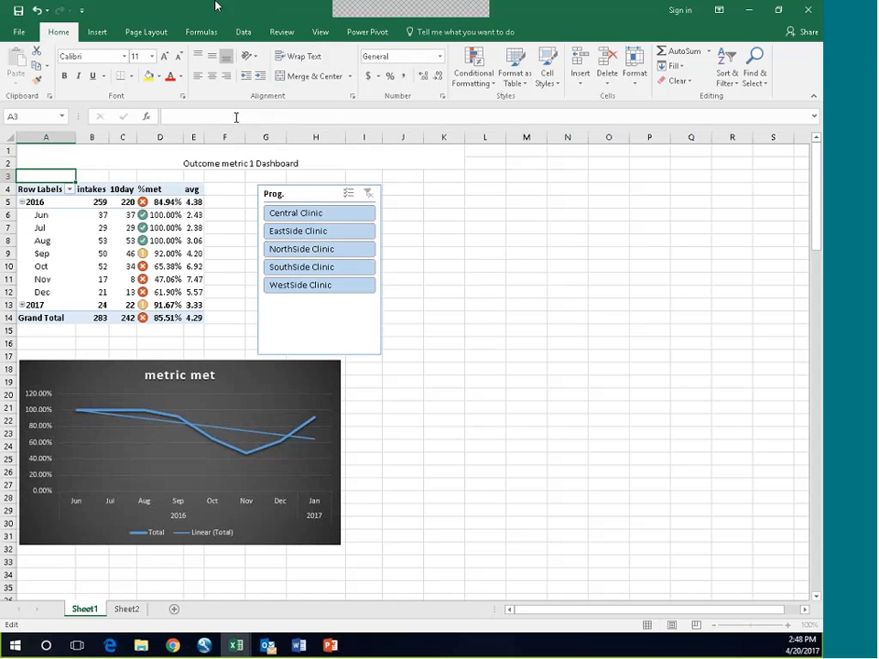
# Step: Apply the yellow cell style with dark yellow text to the dashboard title in A1:K2
pyautogui.click(244, 164)
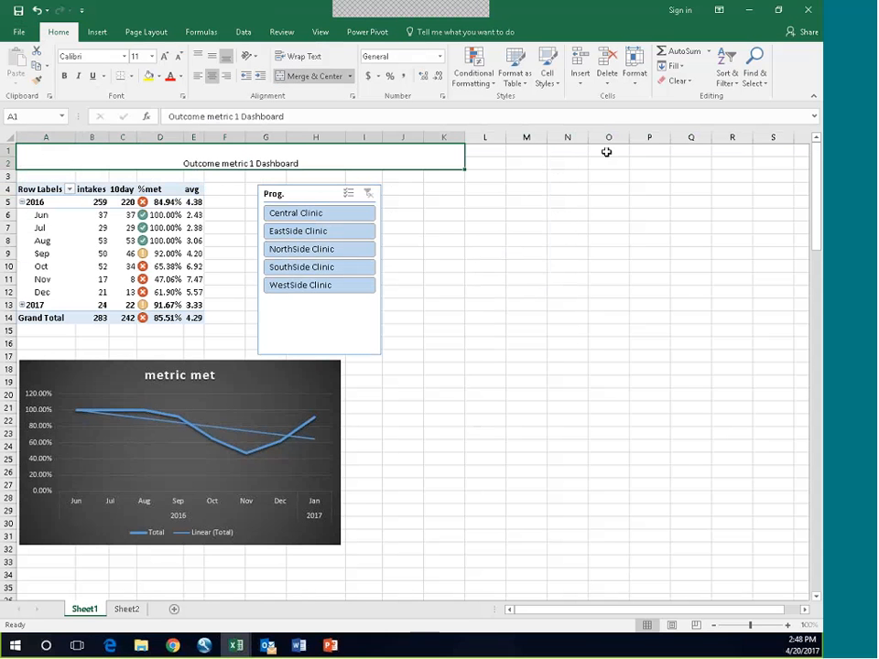
pyautogui.click(529, 84)
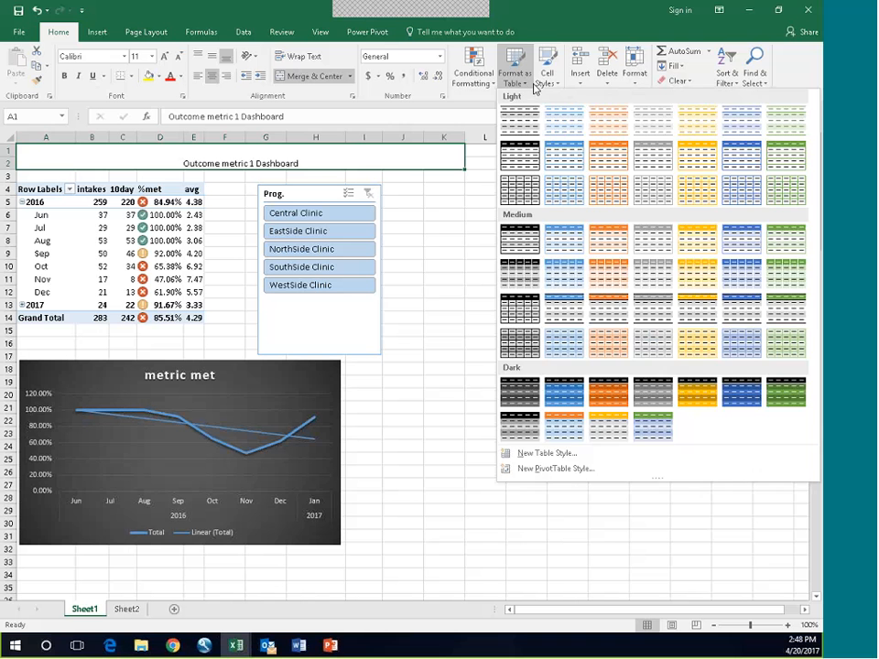
pyautogui.click(548, 78)
pyautogui.click(624, 111)
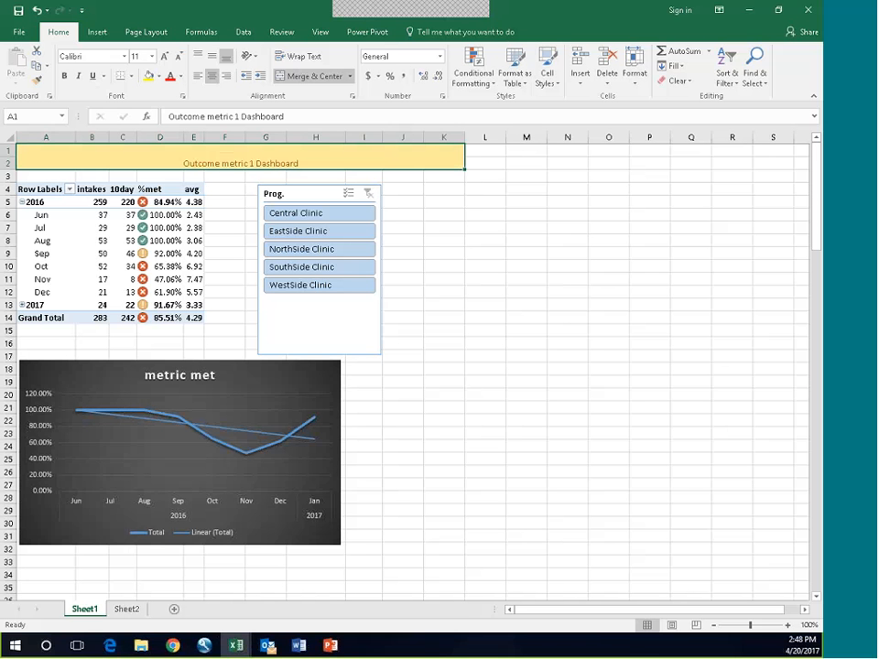
pyautogui.click(608, 457)
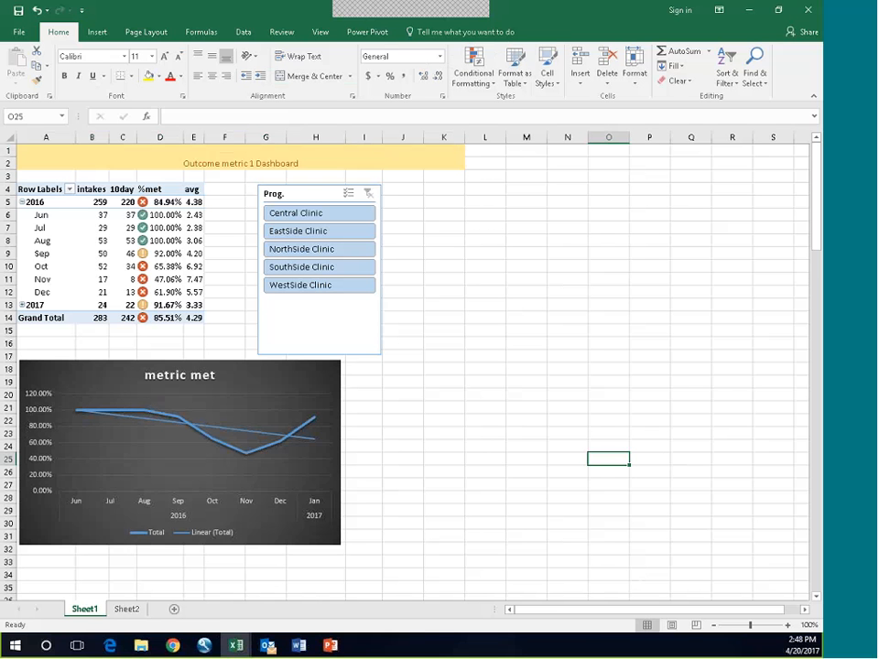
# Step: Minimize the Excel workbook and Power Pivot windows to show the PowerPoint slide with the outcome metrics and data problem
pyautogui.click(750, 11)
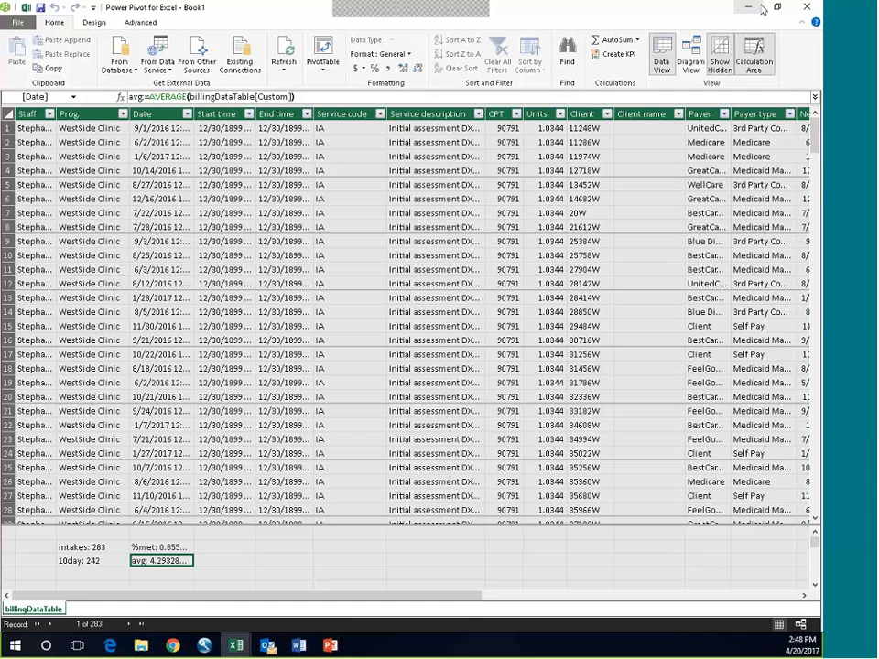
pyautogui.click(751, 13)
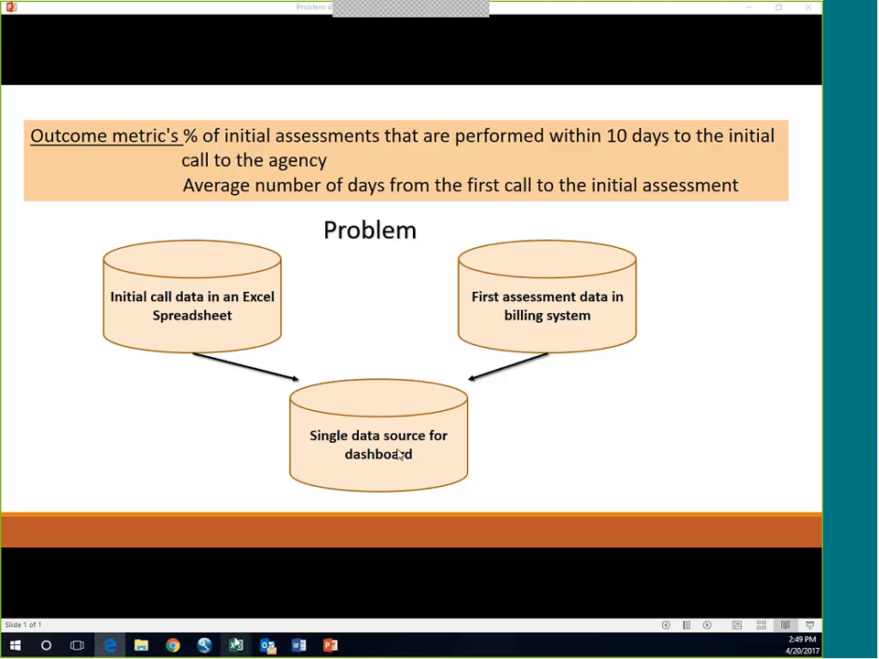
# Step: Close the Power Pivot window and switch back to the Excel workbook with the dashboard
pyautogui.moveTo(235, 645)
pyautogui.click(294, 590)
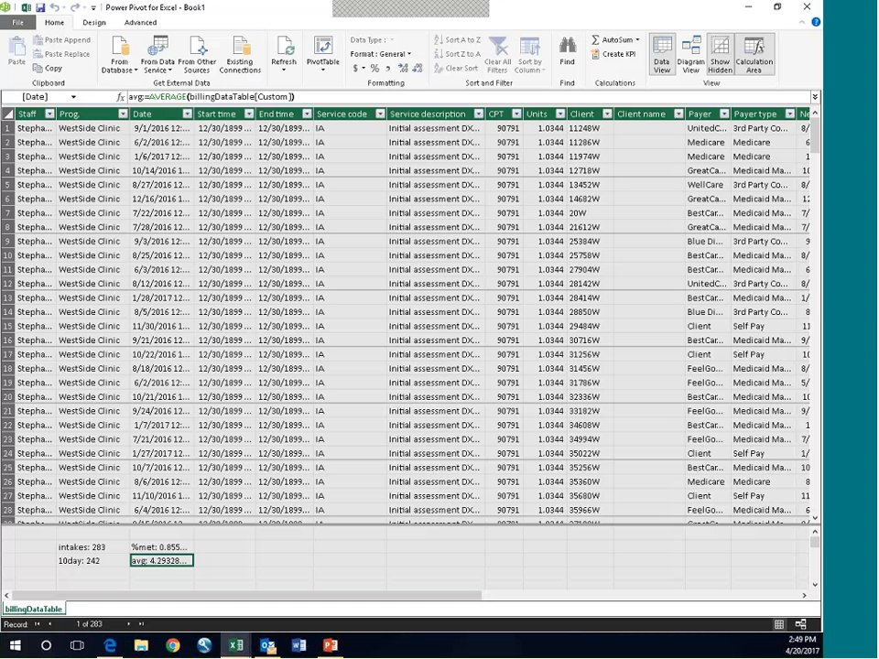
pyautogui.click(807, 8)
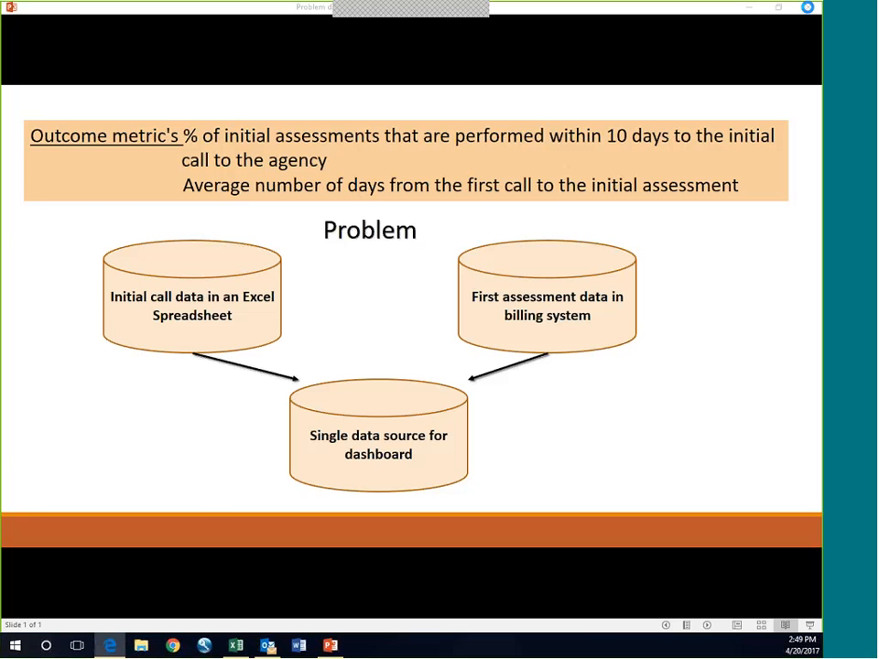
pyautogui.click(235, 646)
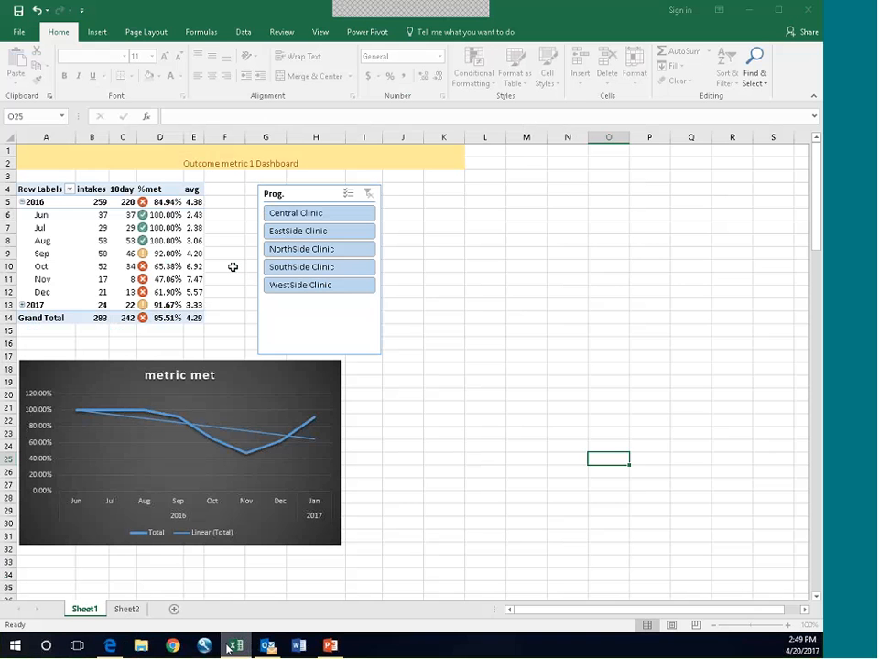
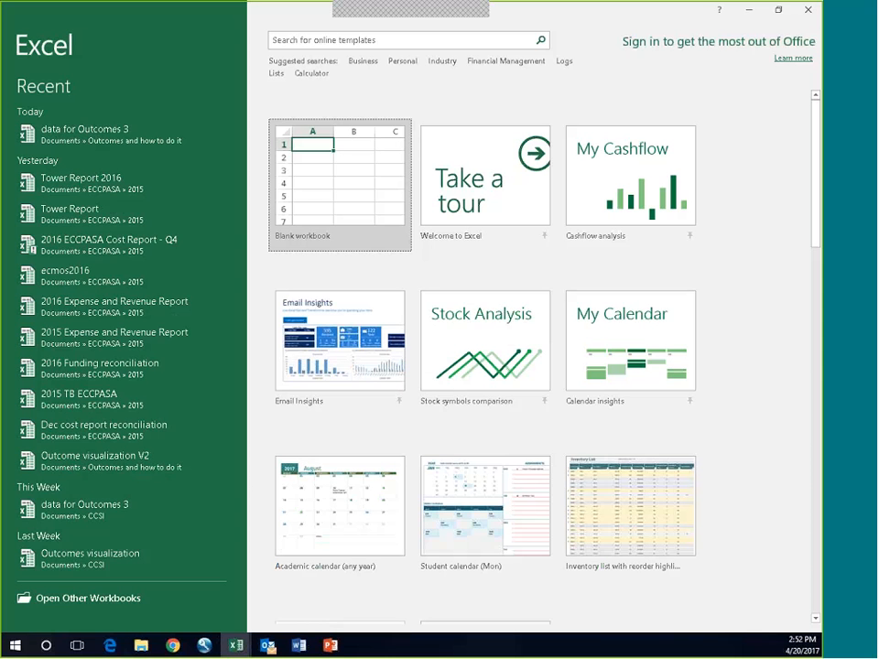
# Step: Create a blank workbook and close it again
pyautogui.click(314, 191)
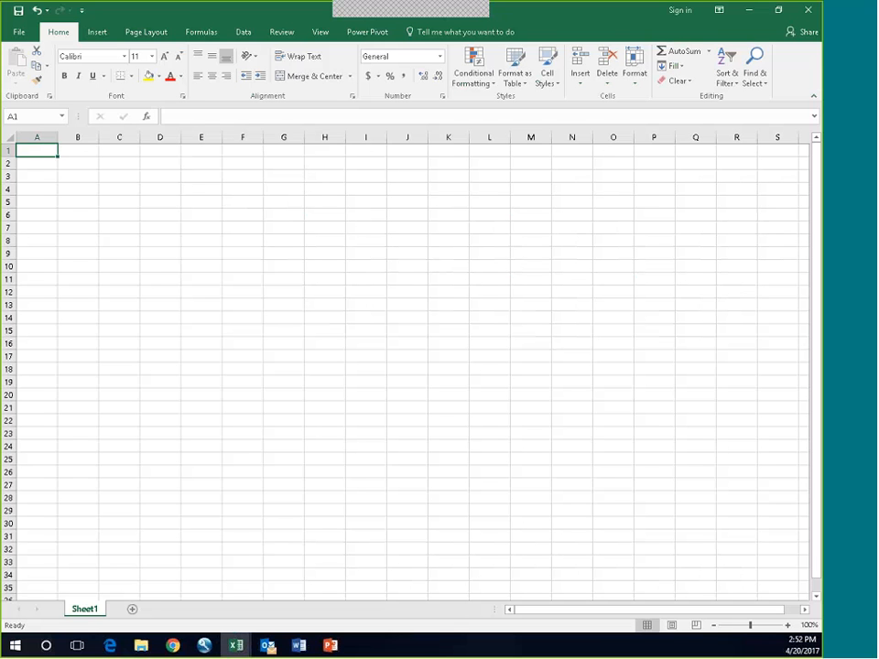
pyautogui.click(809, 13)
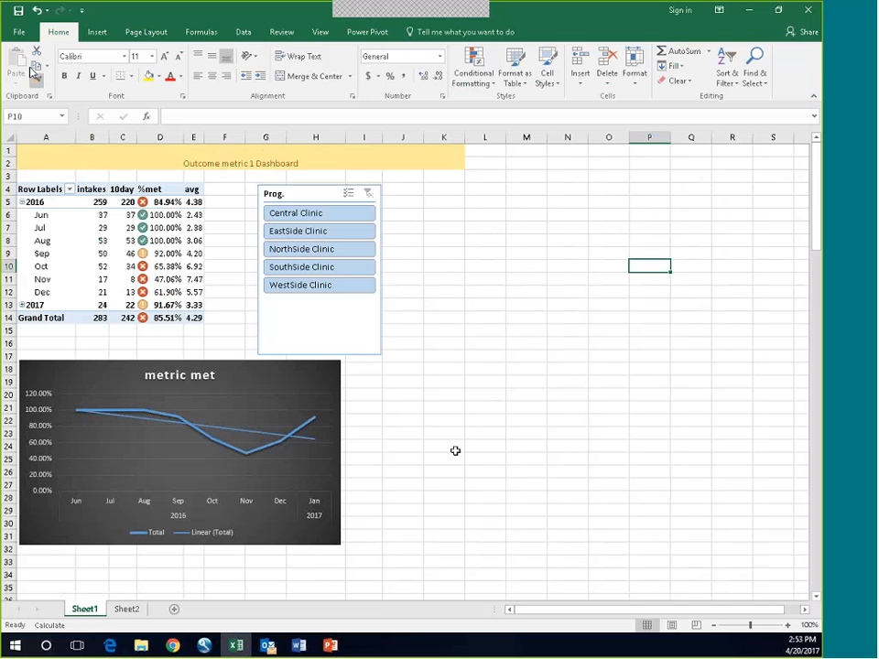
# Step: Examine the available COM add-ins through the program options, and close the list without changing any of them
pyautogui.click(18, 32)
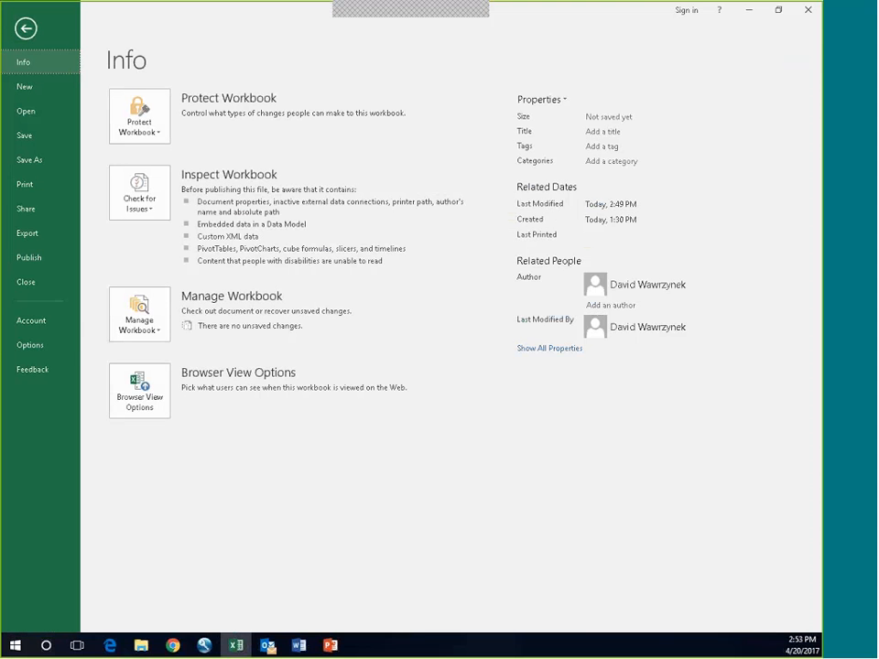
pyautogui.click(29, 347)
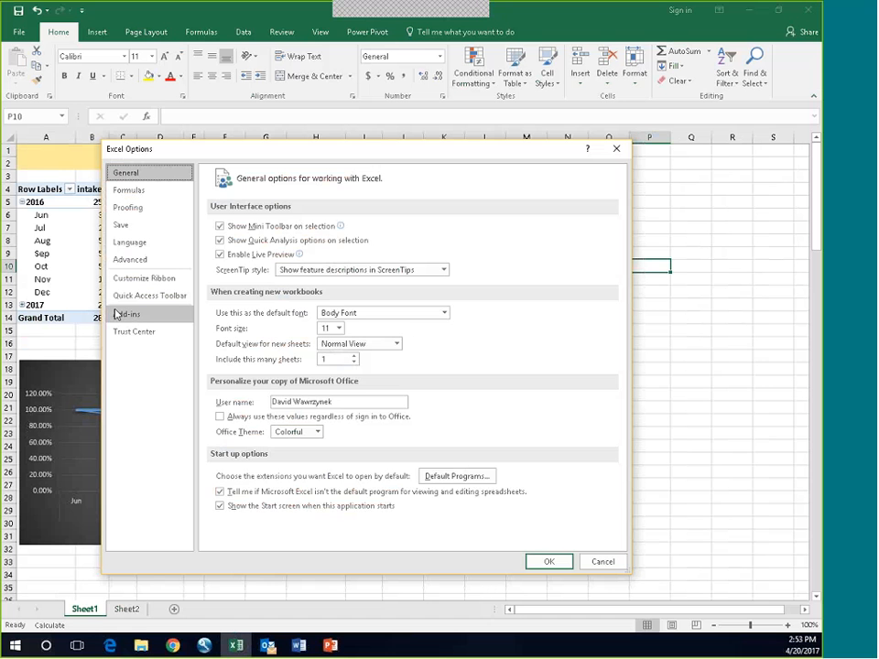
pyautogui.click(117, 314)
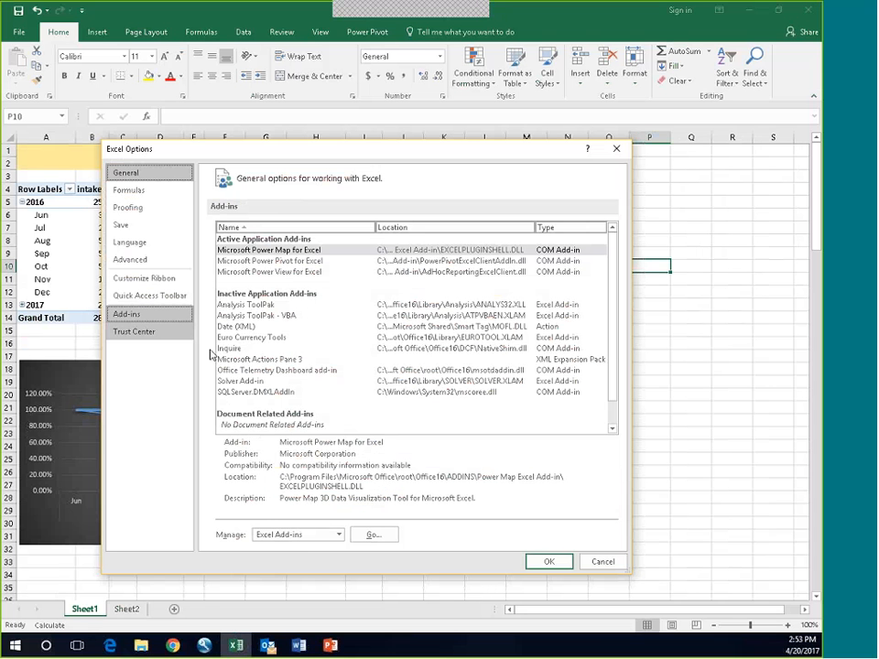
pyautogui.click(337, 536)
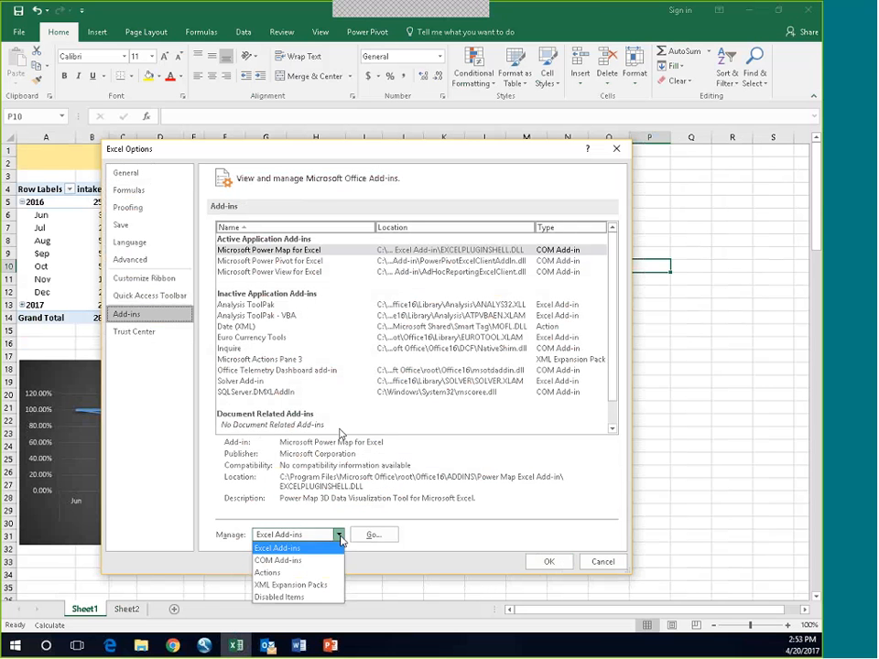
pyautogui.click(279, 560)
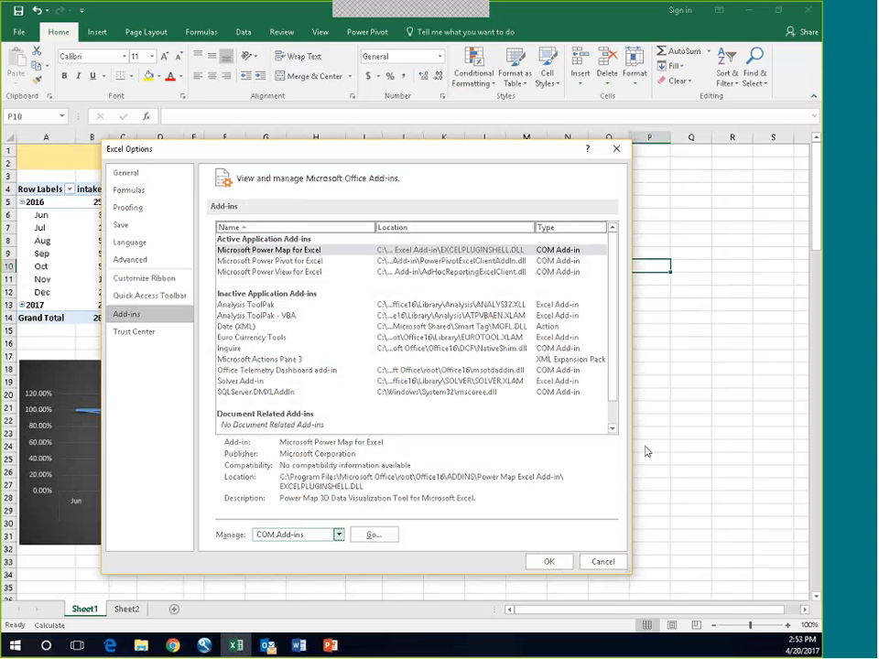
pyautogui.click(374, 534)
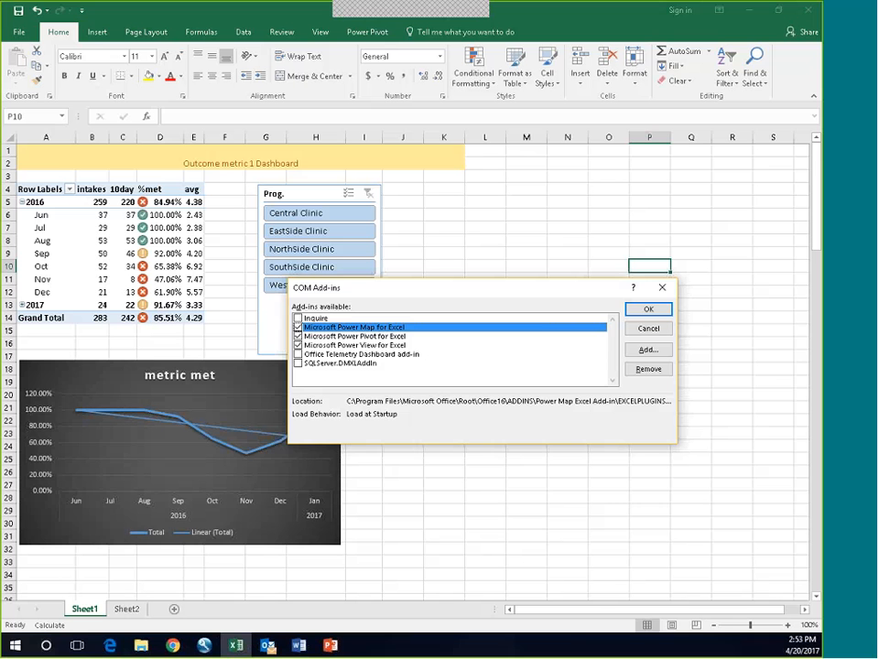
pyautogui.click(662, 287)
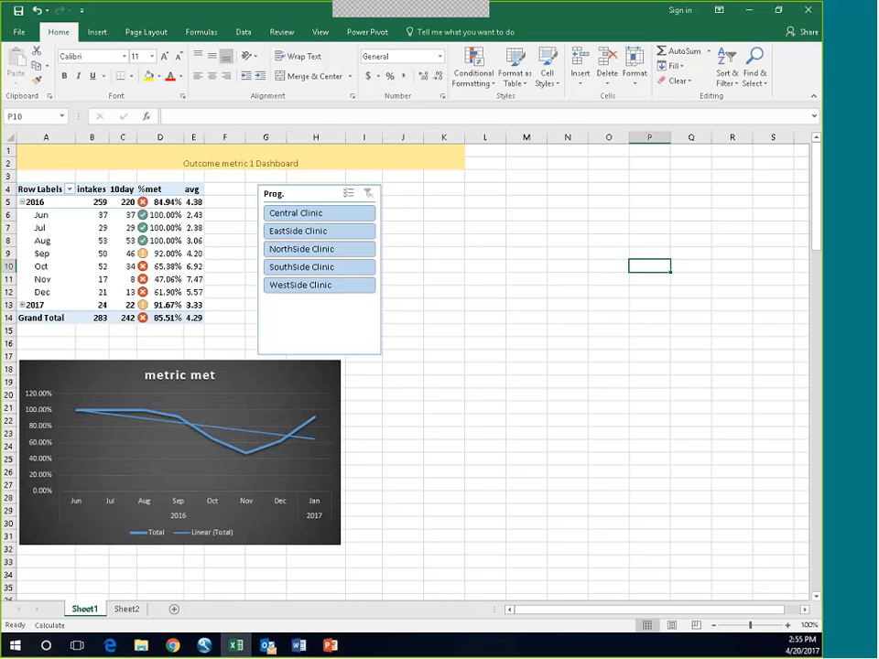
# Step: Examine the new query connection to an Oracle database, including its server name field, and cancel without connecting
pyautogui.click(243, 32)
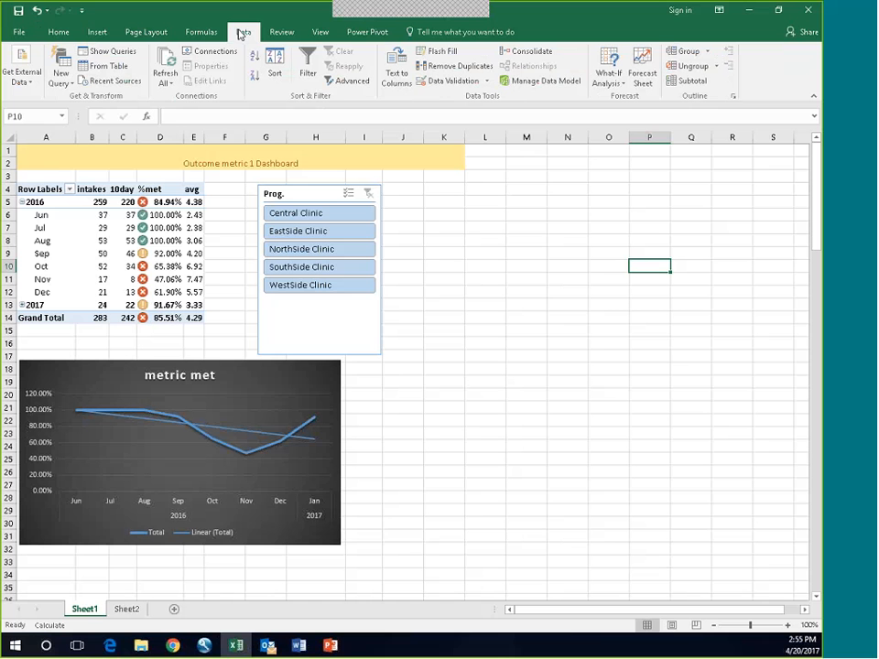
pyautogui.click(61, 77)
pyautogui.moveTo(99, 134)
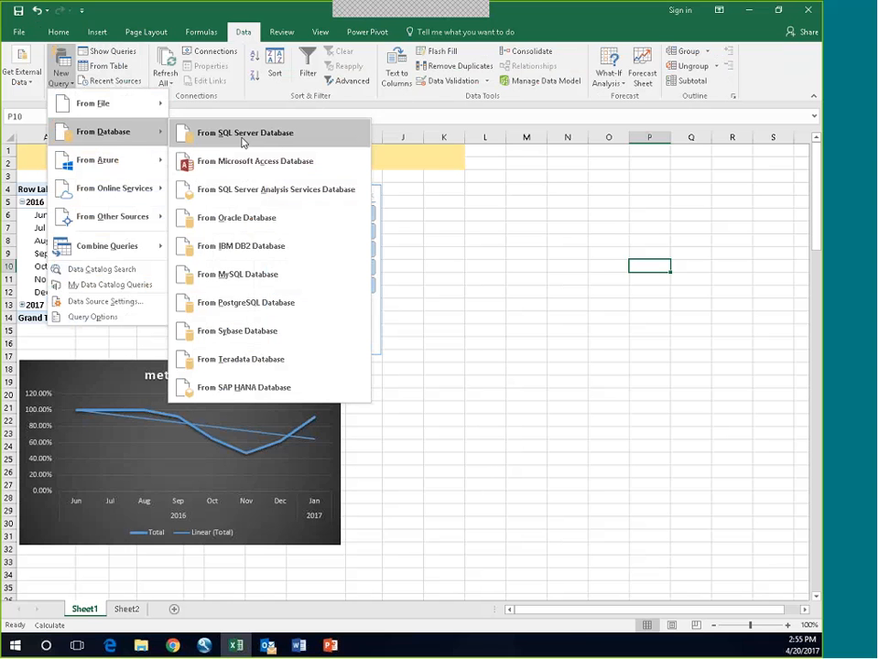
pyautogui.click(250, 218)
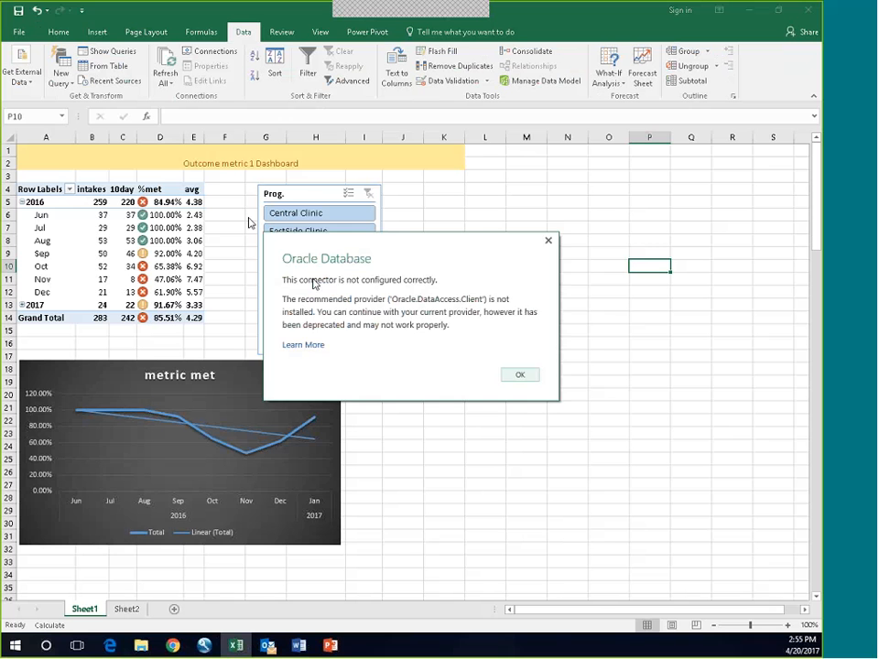
pyautogui.click(549, 240)
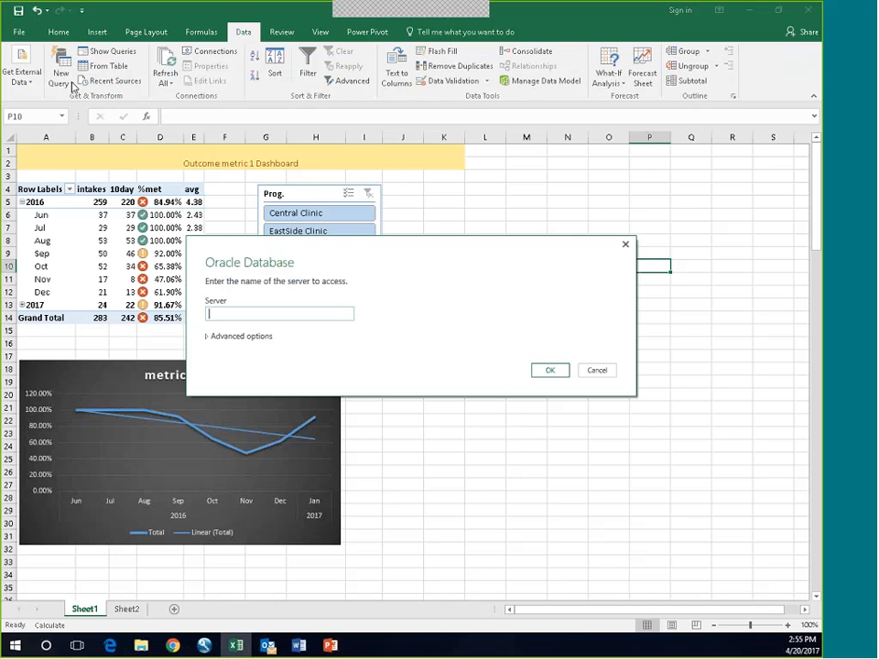
pyautogui.click(212, 313)
pyautogui.click(596, 372)
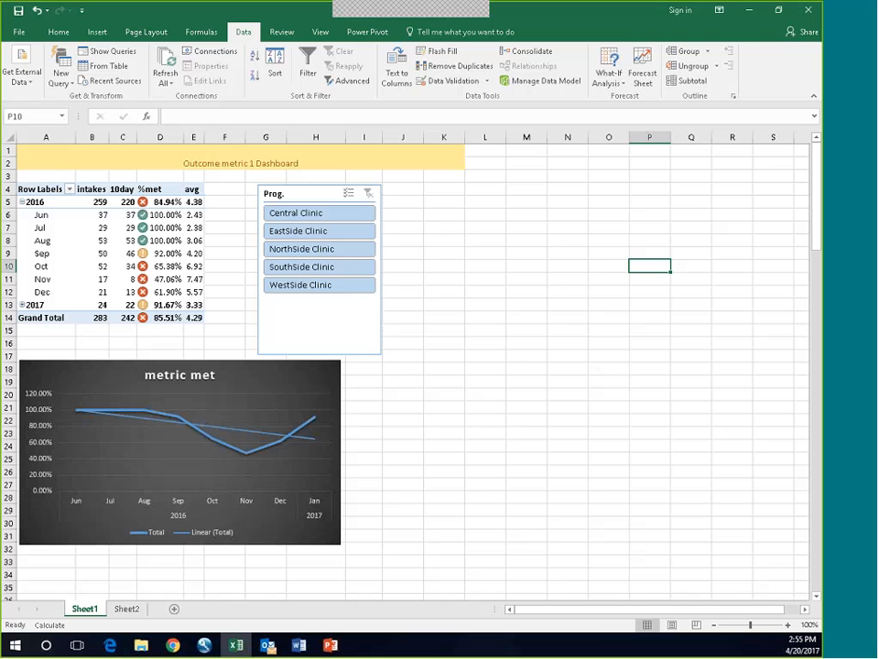